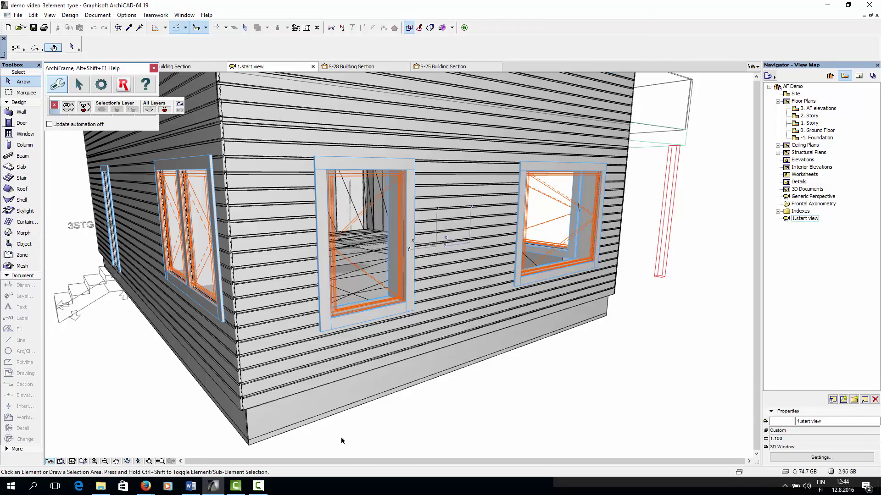
Hide the layers of the exterior cladding and interior boards to inspect the wall build-up, and restore their visibility.
left_click(372, 367)
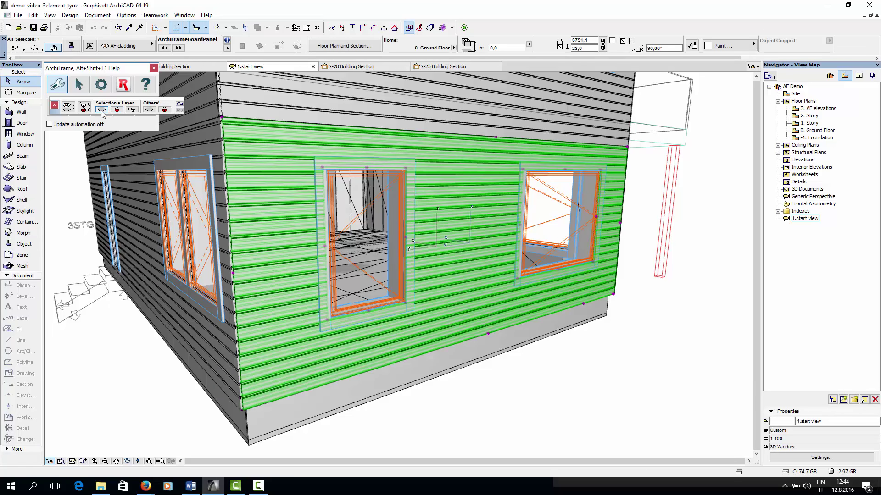
left_click(102, 110)
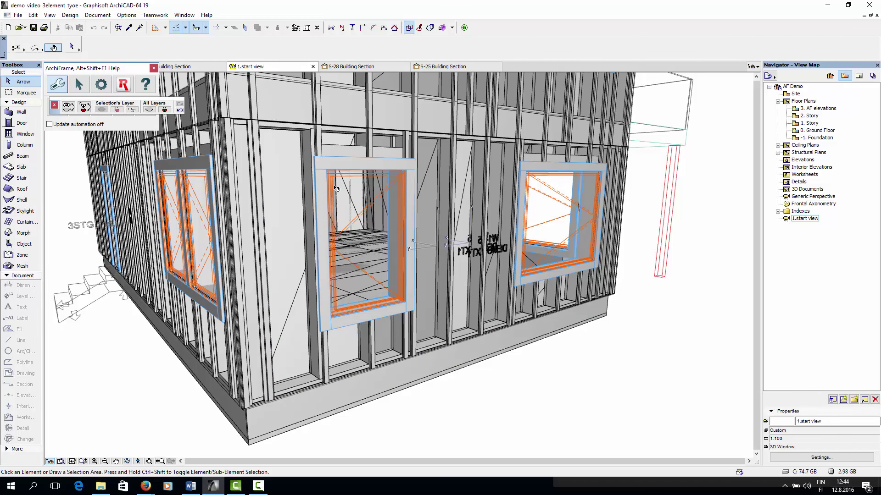
left_click(432, 220)
left_click(102, 109)
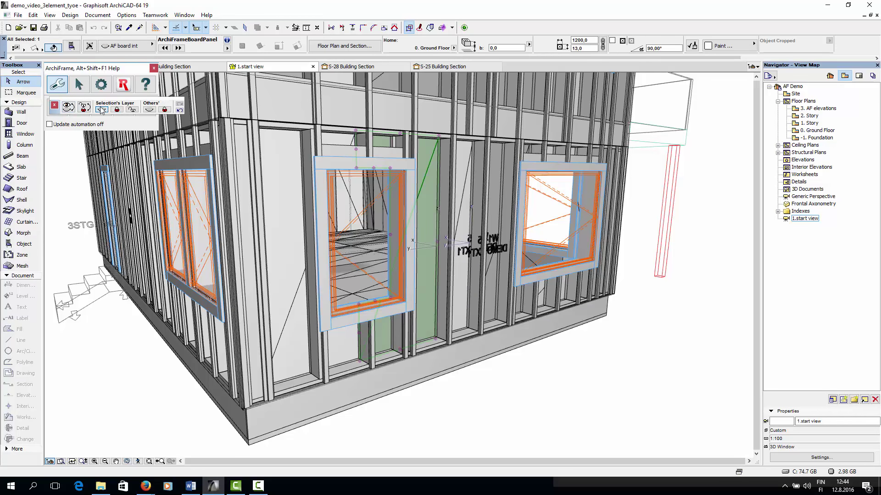
left_click(180, 111)
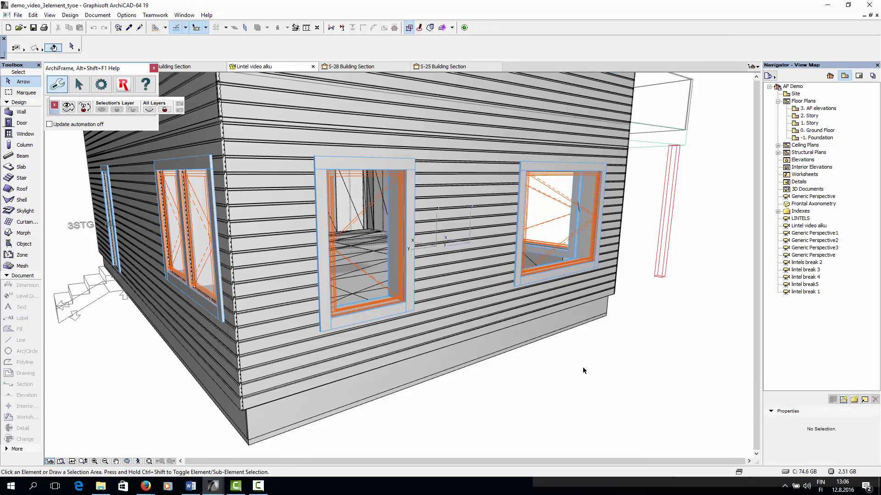
Switch to the demo_video_3element_tyoe_noAF project and leave its 3D view with nothing selected.
mouse_move(215, 493)
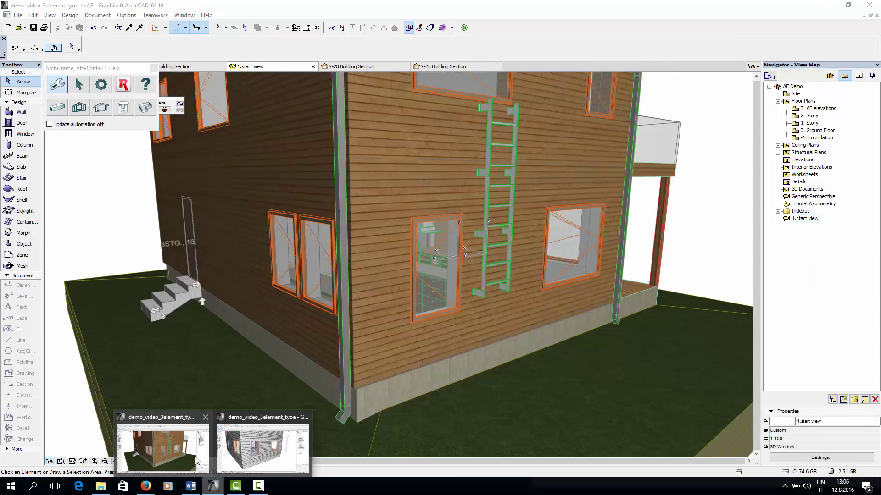
left_click(199, 463)
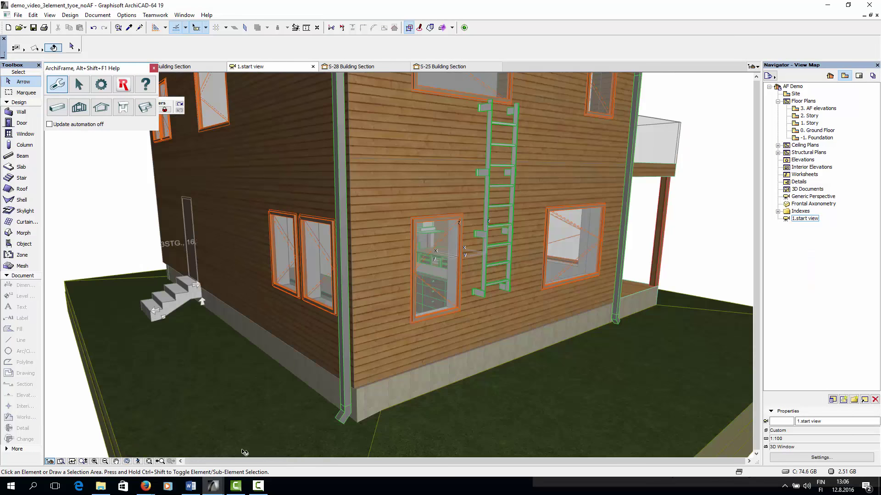
left_click(440, 419)
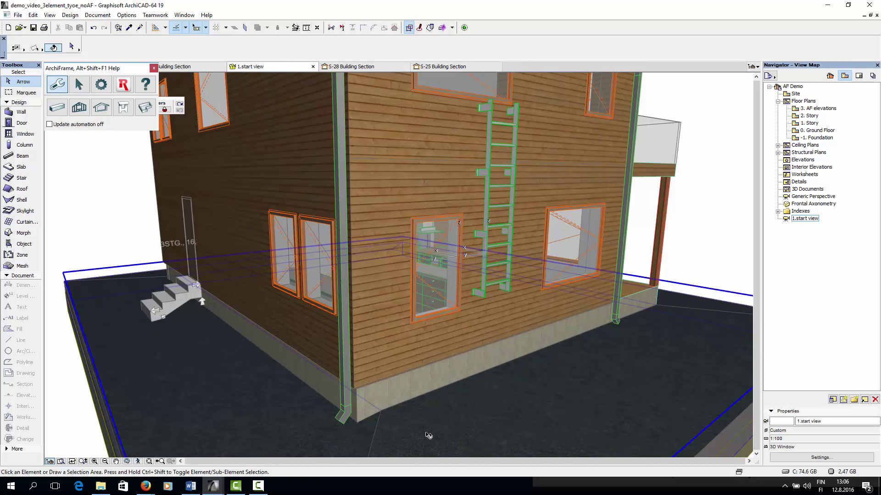
key("Escape")
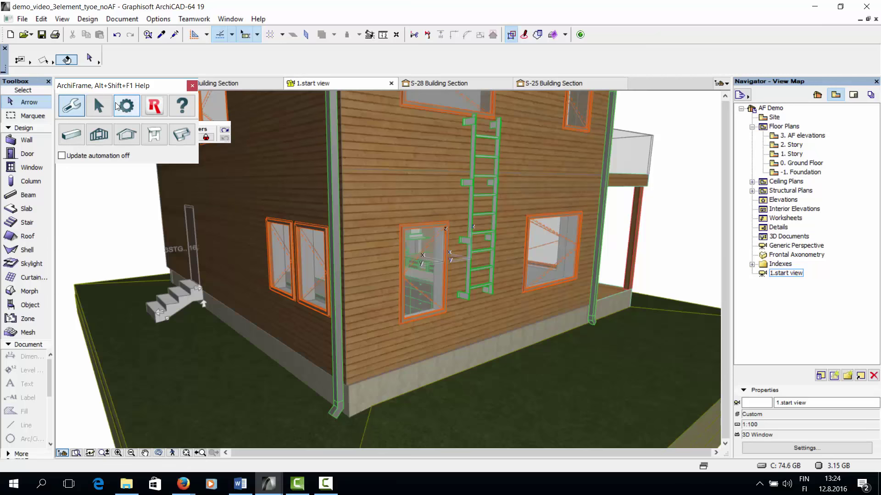
Open the frame element tools and the editor for own element types, and review the existing composite types.
left_click(100, 134)
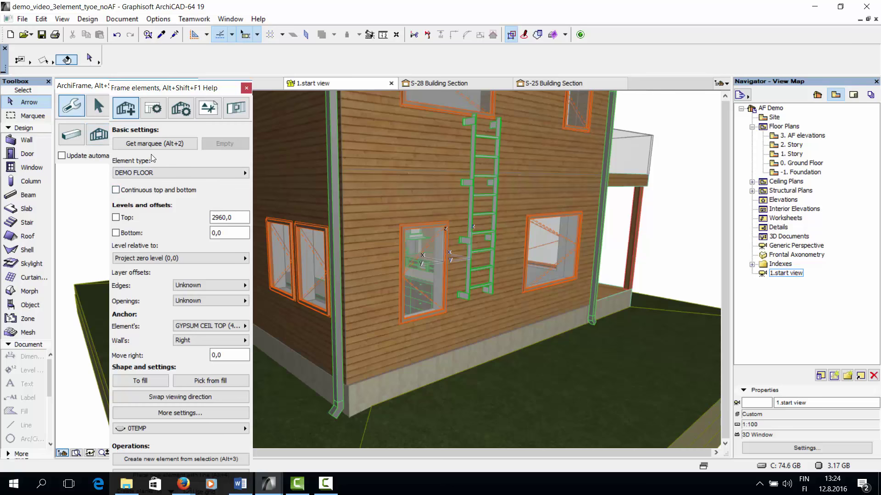
left_click(205, 169)
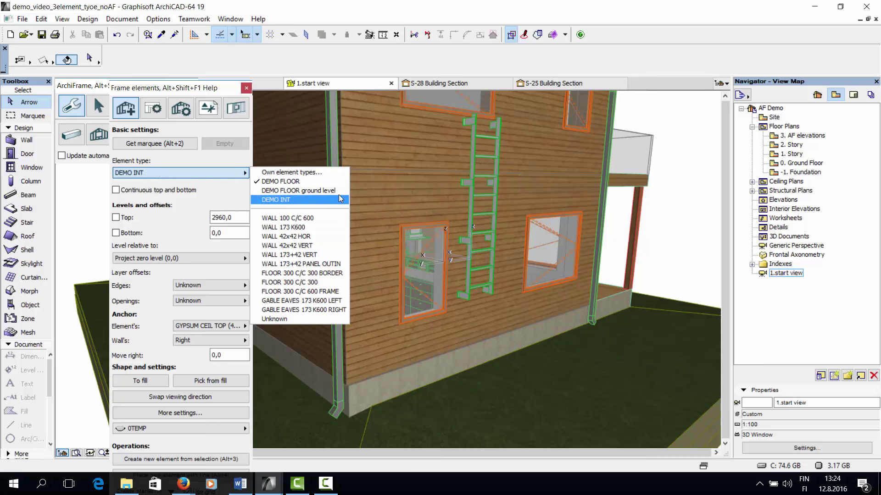
left_click(334, 176)
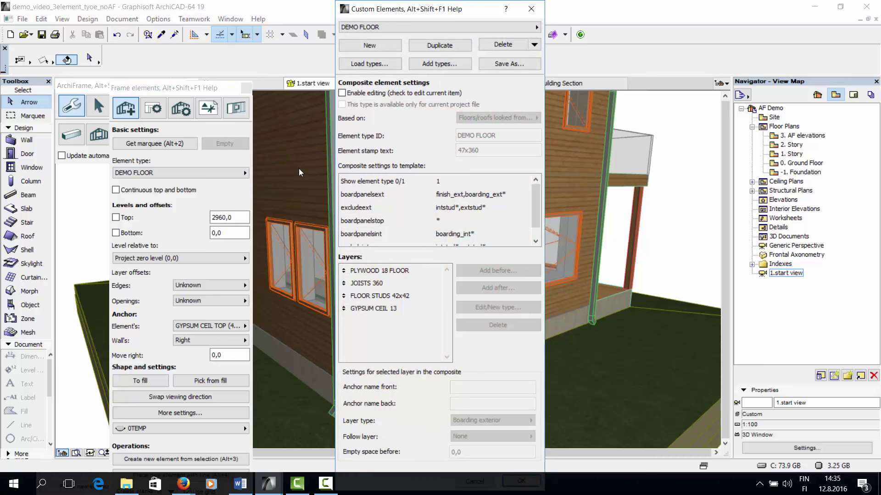
left_click(501, 27)
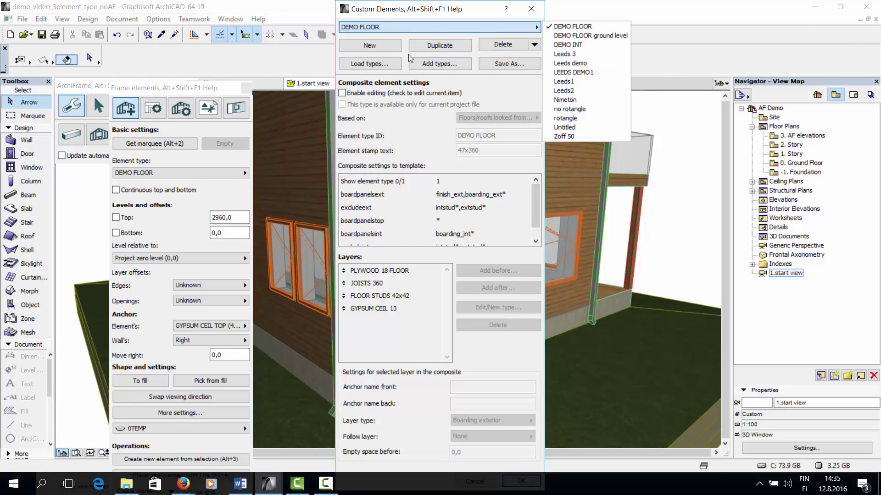
left_click(324, 48)
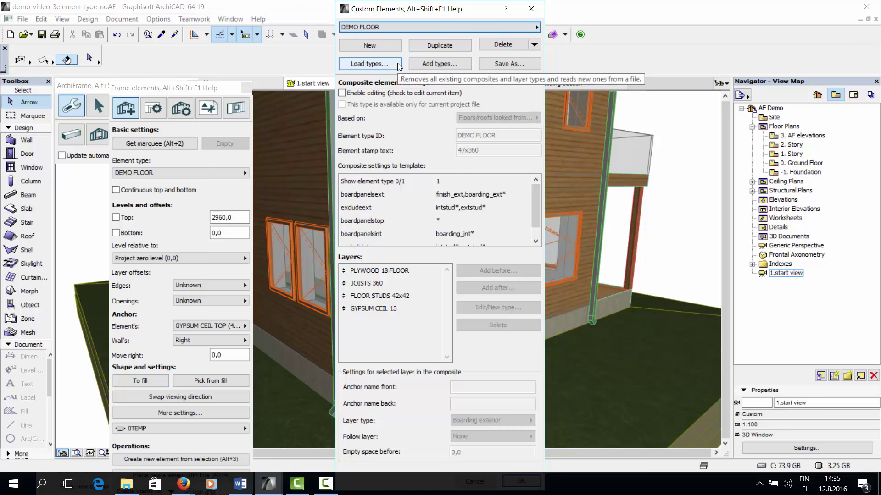
Create a new composite element type with the ID DEMO EXT1.
left_click(370, 46)
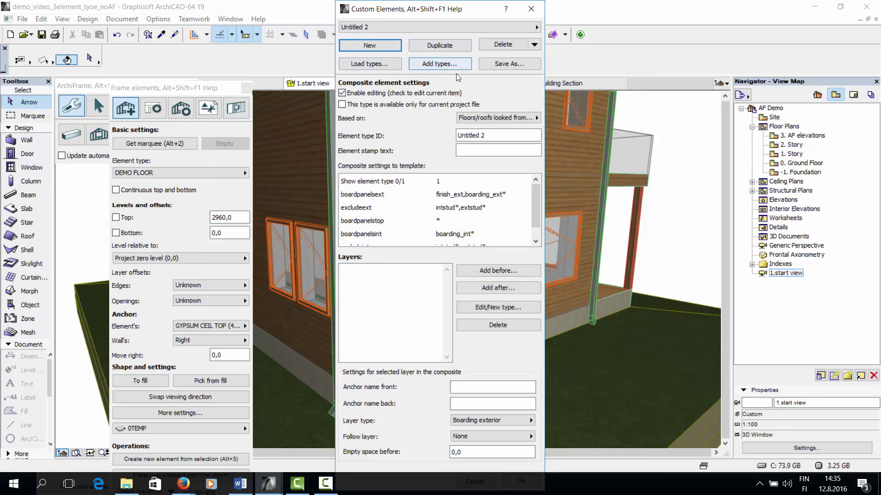
left_click_drag(494, 135, 305, 131)
type("DEMO EXT1")
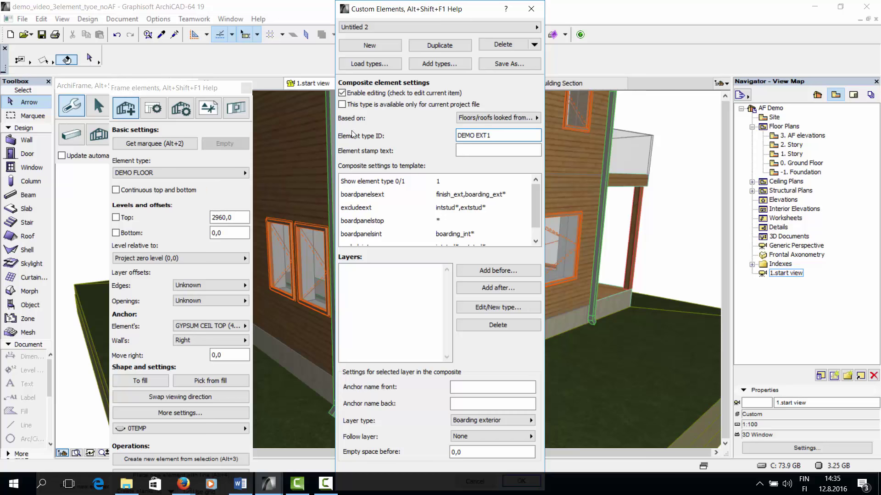
key("Return")
left_click(498, 29)
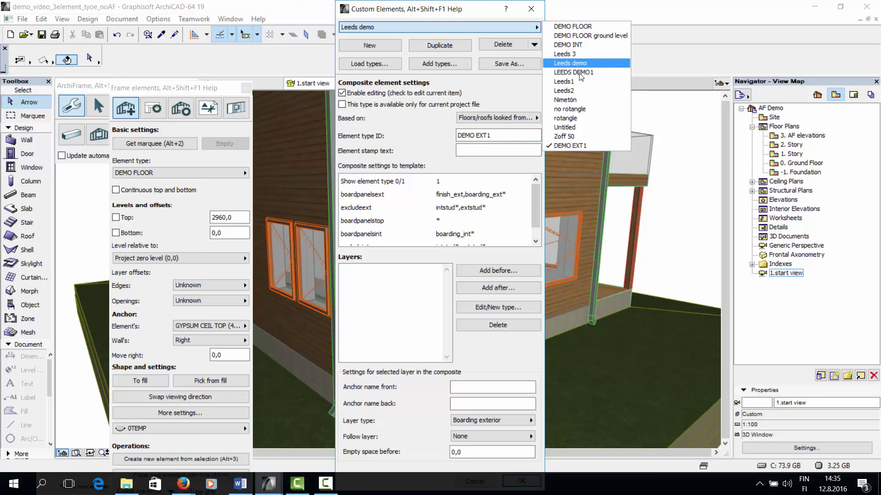
left_click(474, 168)
Set the DEMO EXT1 stamp text to 42x173 and base the type on Looked from in to out.
left_click(488, 149)
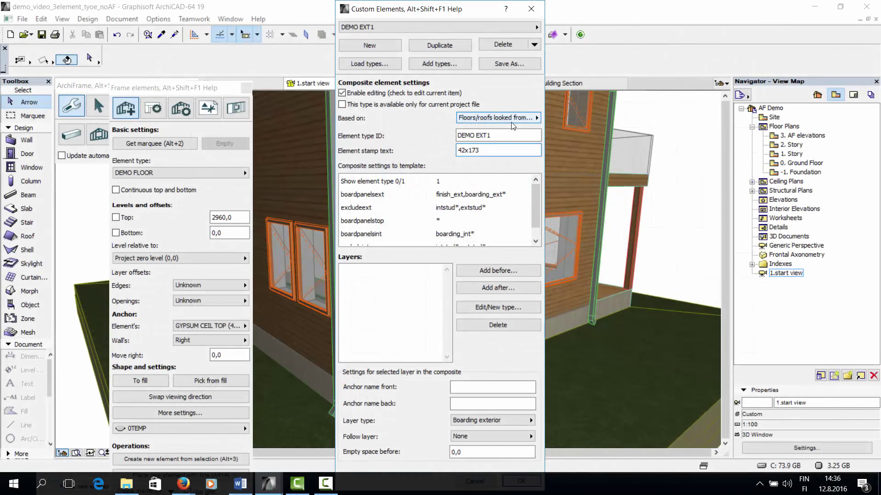
left_click(511, 120)
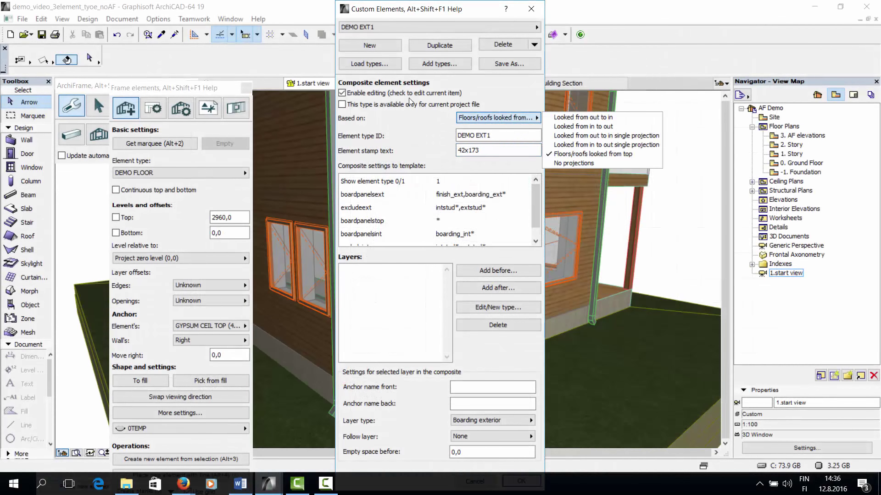
left_click(548, 127)
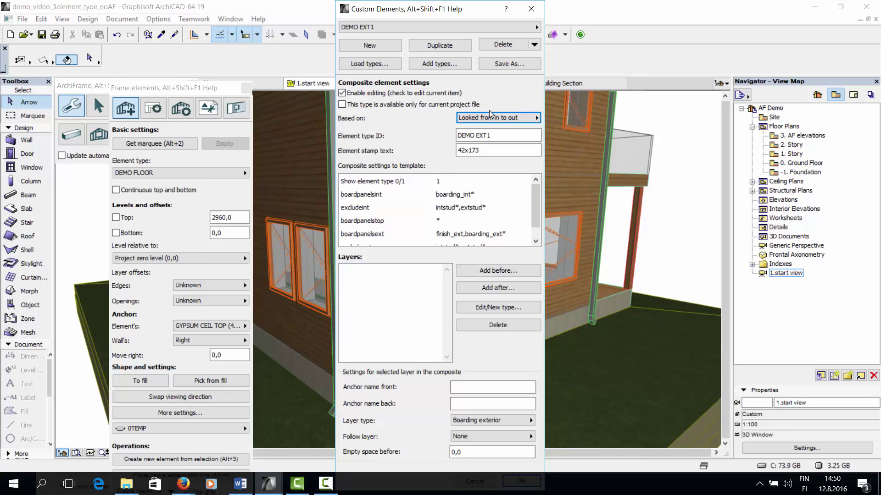
Add a first layer to the DEMO EXT1 composite and open the layer type settings to review the available types.
left_click(467, 277)
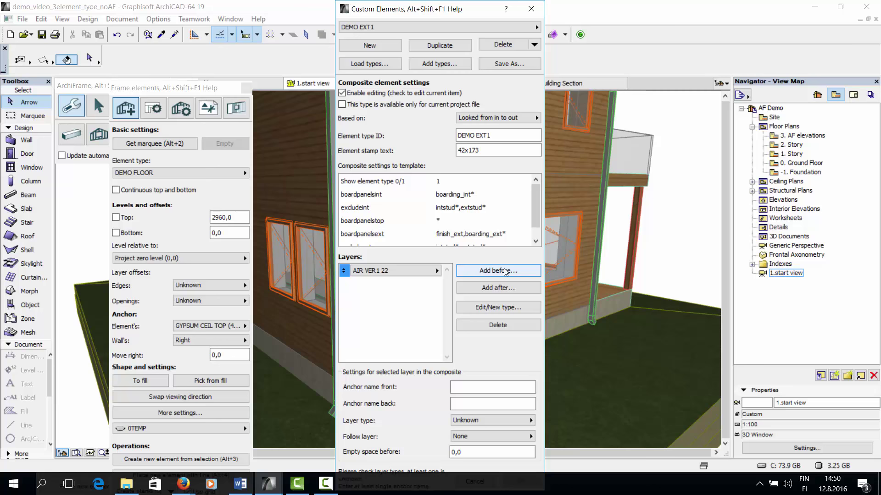
left_click(520, 309)
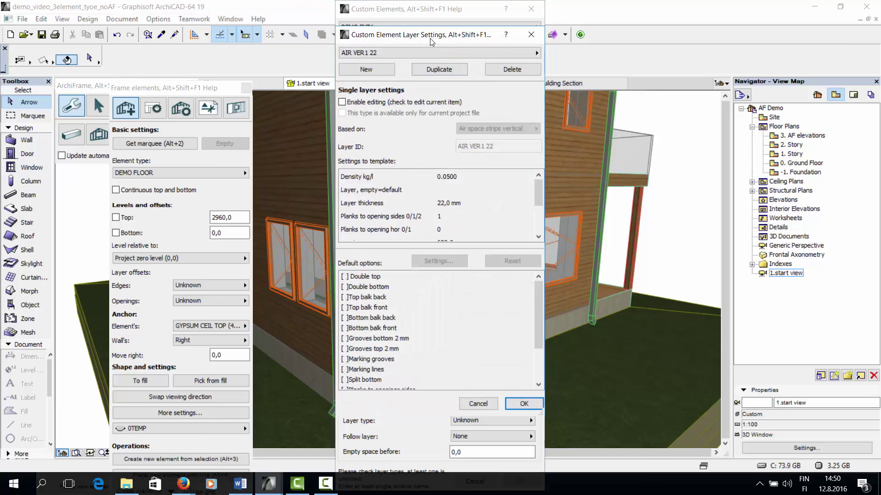
left_click_drag(431, 41, 630, 40)
left_click(621, 54)
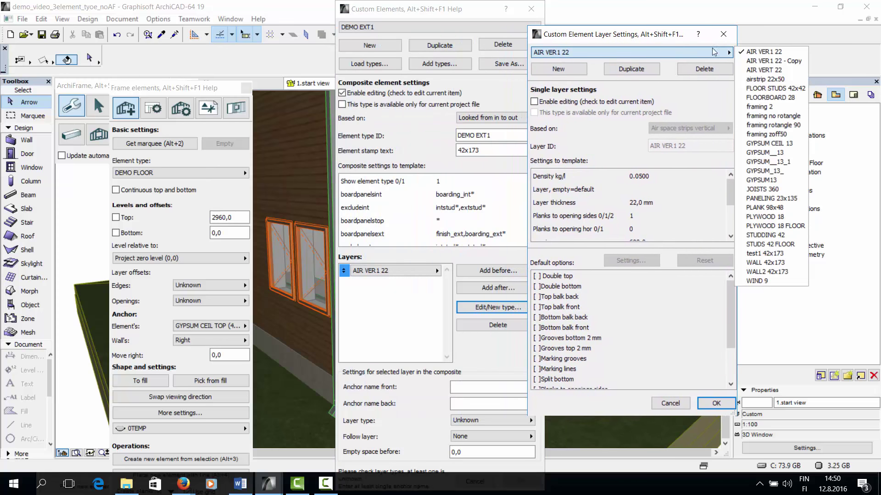
left_click(667, 86)
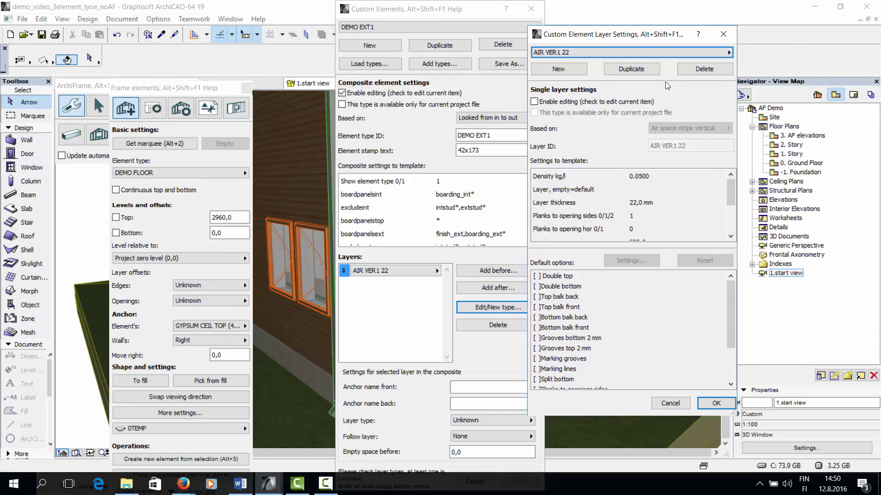
Create a new layer type based on Boarding with the layer ID GYPSUM 13.
left_click(580, 70)
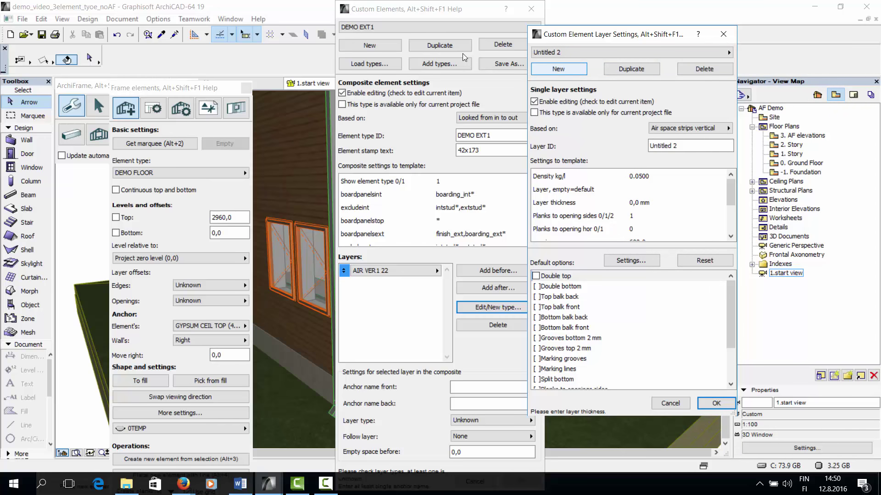
left_click(670, 128)
left_click(744, 128)
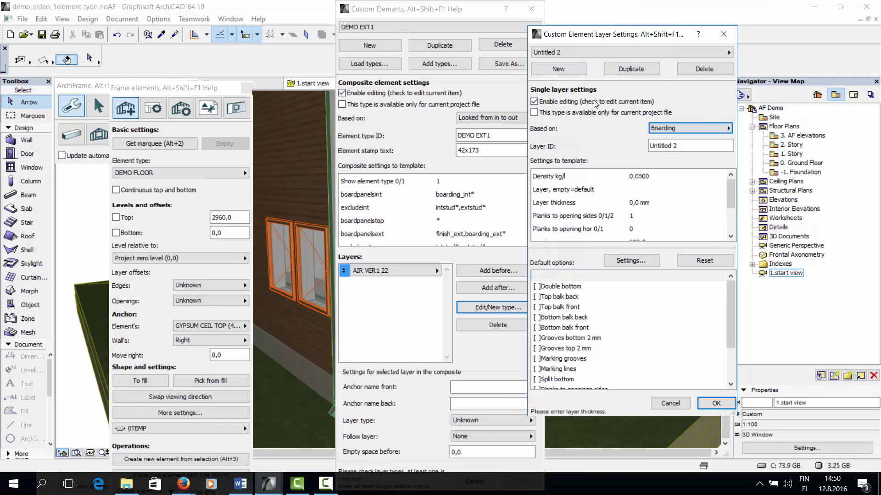
left_click(688, 53)
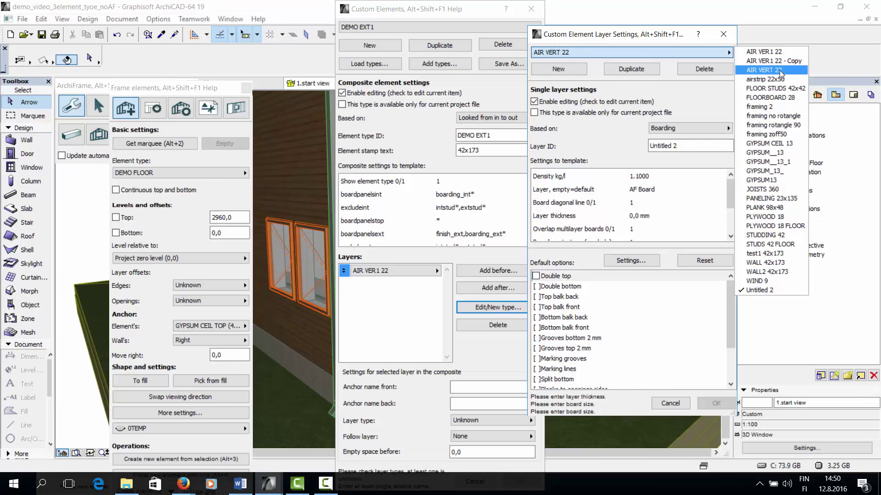
left_click(575, 80)
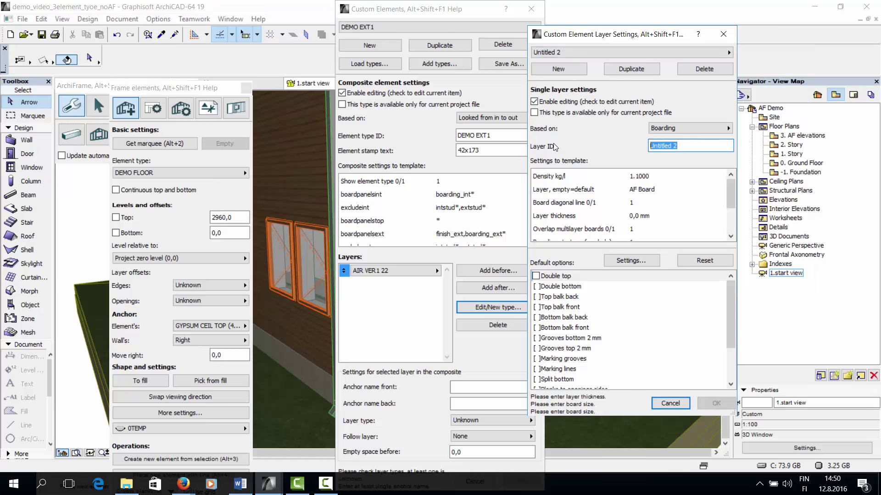
type("GYPSUM 13")
key("Return")
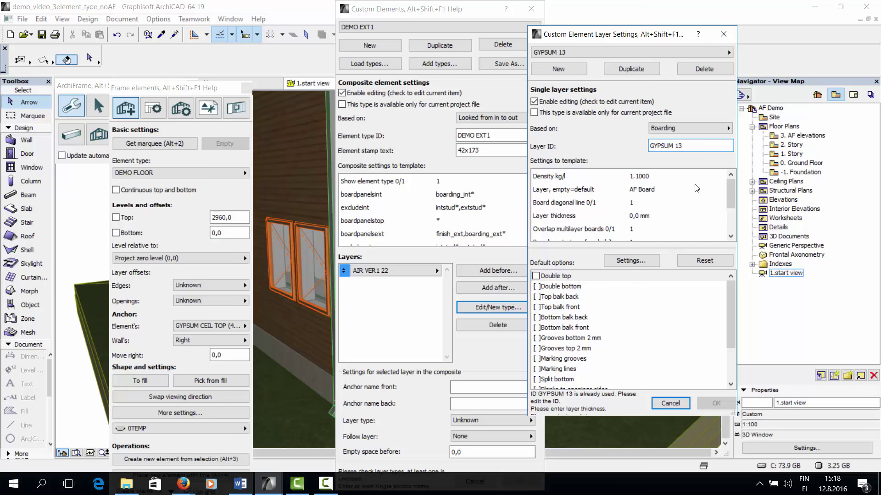
Assign the GYPSUM 13 layer type to the AF board int layer.
left_click(651, 190)
left_click(675, 189)
left_click(721, 189)
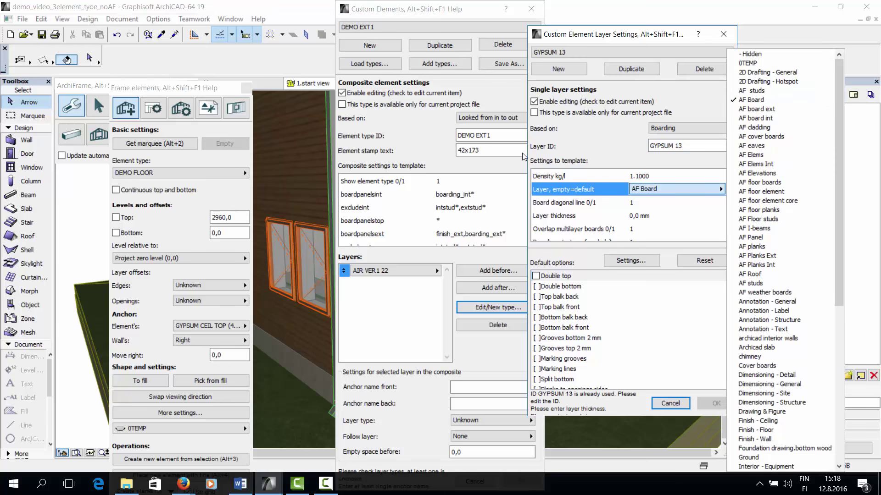
left_click(777, 119)
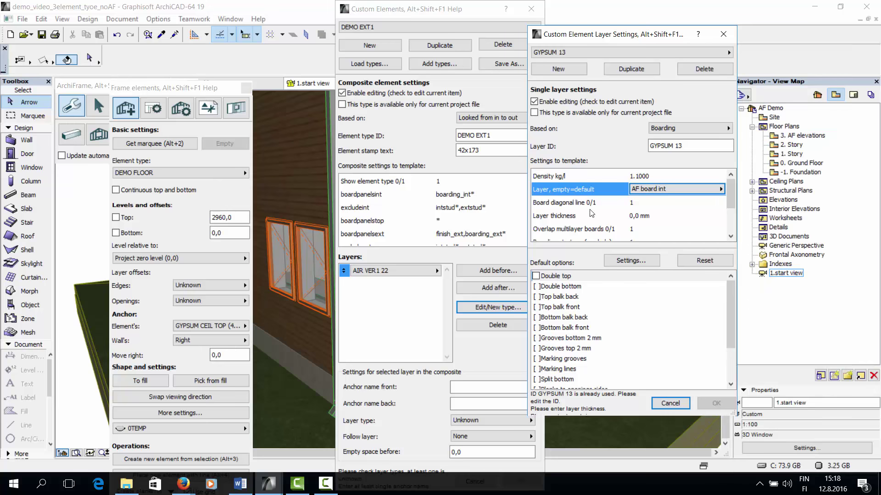
Switch to the demo_video_3element_tyoe project to view the boarded wall model in 3D, and return to the GYPSUM 13 layer settings.
mouse_move(269, 482)
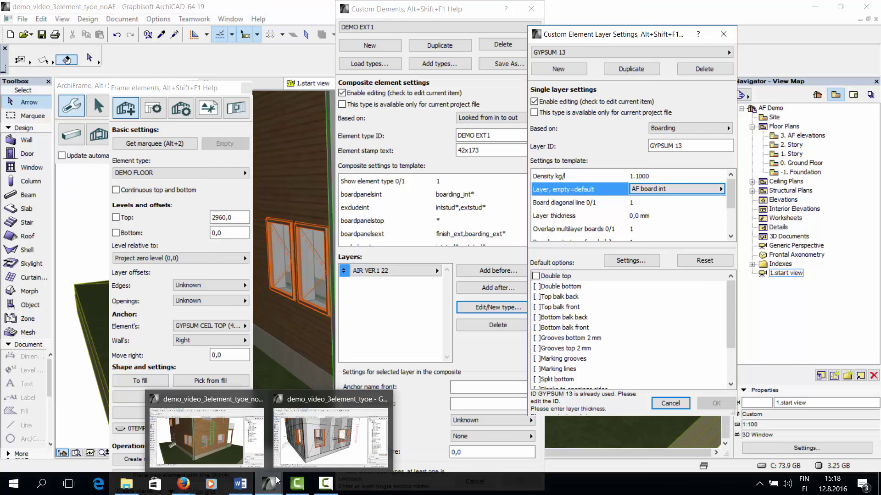
left_click(306, 448)
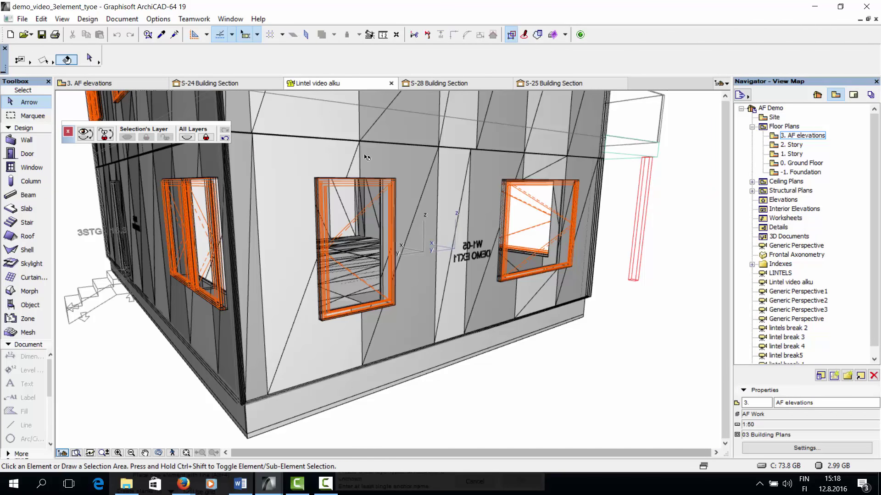
mouse_move(269, 492)
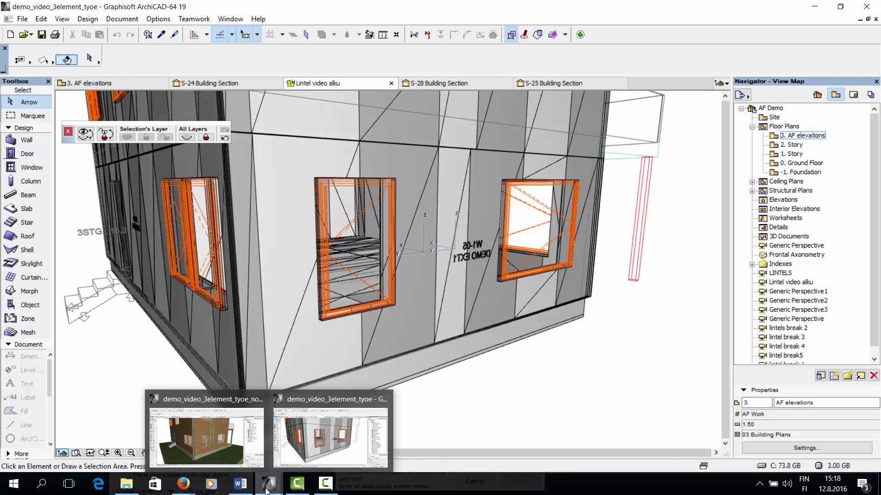
left_click(240, 436)
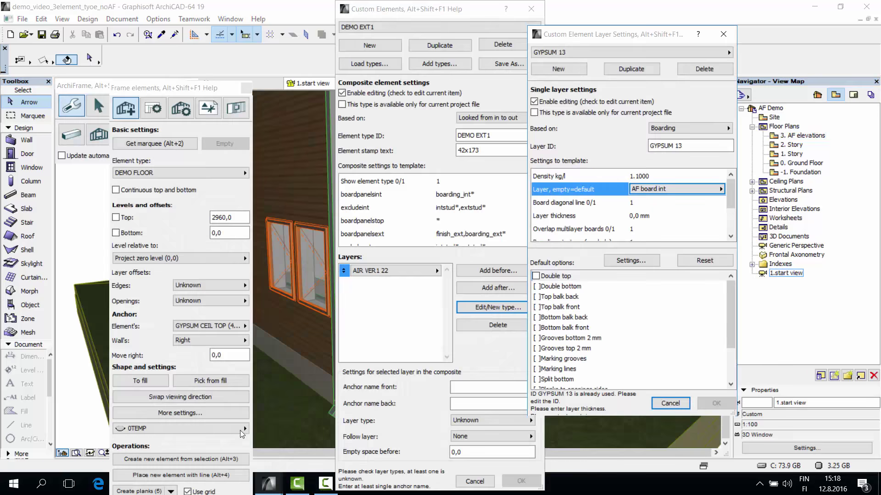
Set the layer thickness of the GYPSUM 13 layer type to 13 mm.
left_click(647, 205)
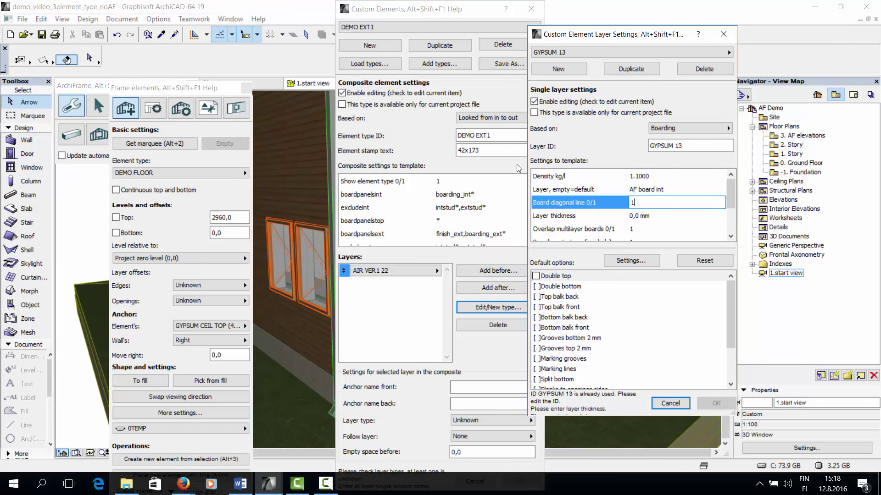
left_click(649, 220)
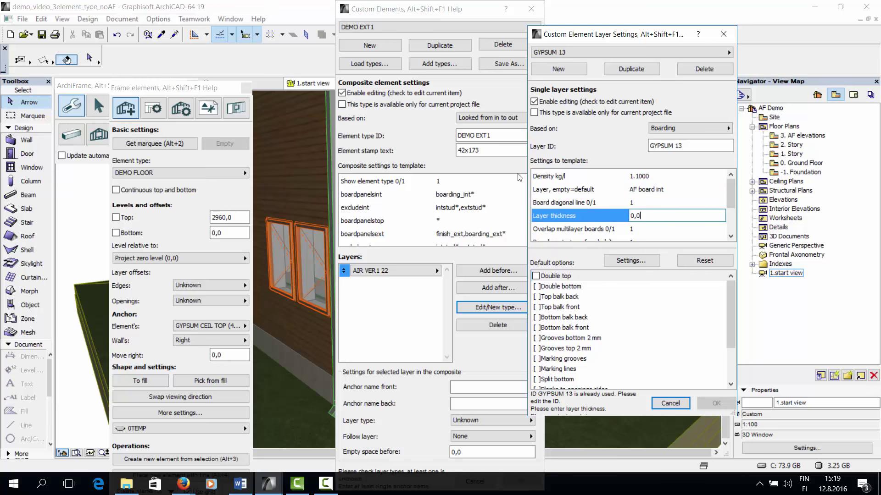
type("13")
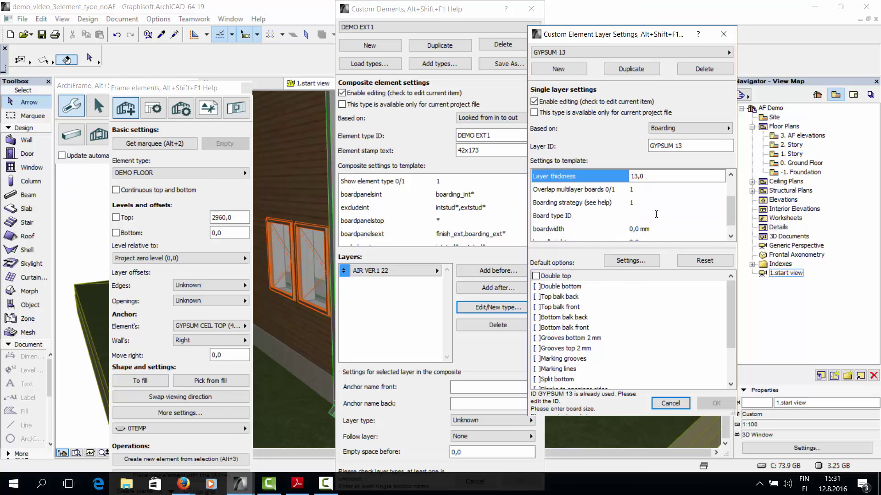
Look up the board overlap and boarding strategy attributes in the ArchiFrameEng.pdf manual in Adobe Reader, and return to the layer settings.
left_click(641, 191)
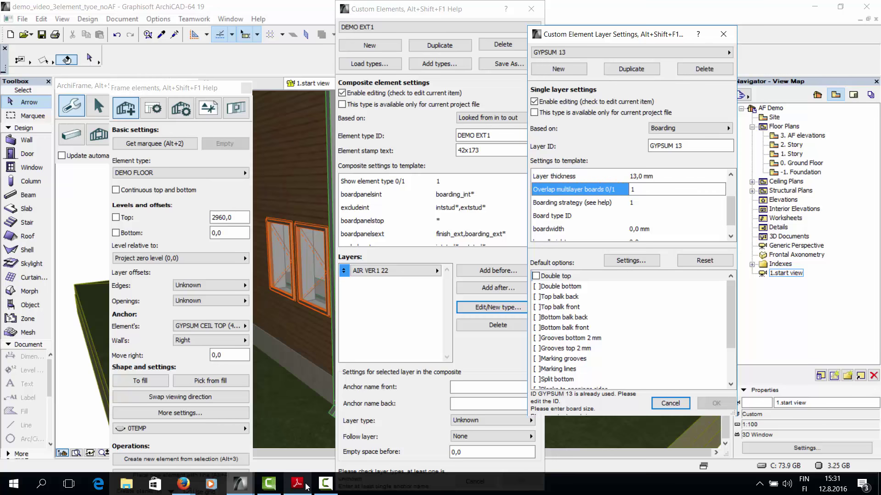
mouse_move(307, 487)
left_click(329, 437)
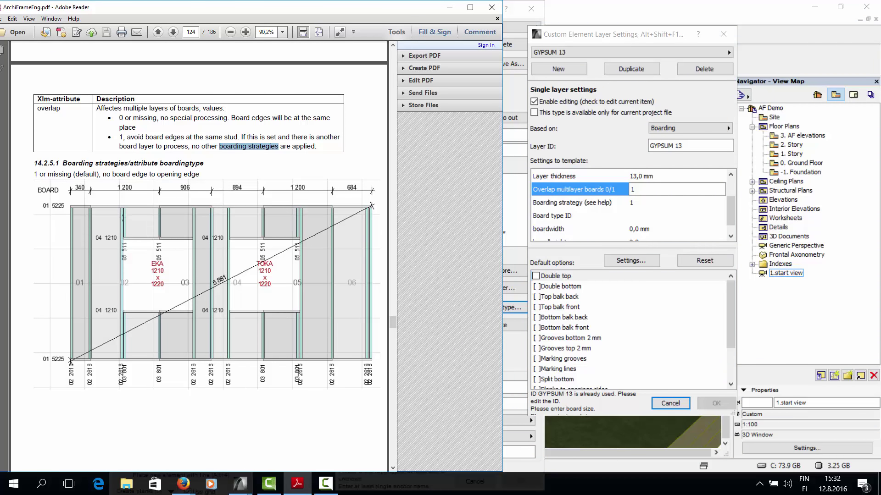
scroll(123, 217, "down", 1)
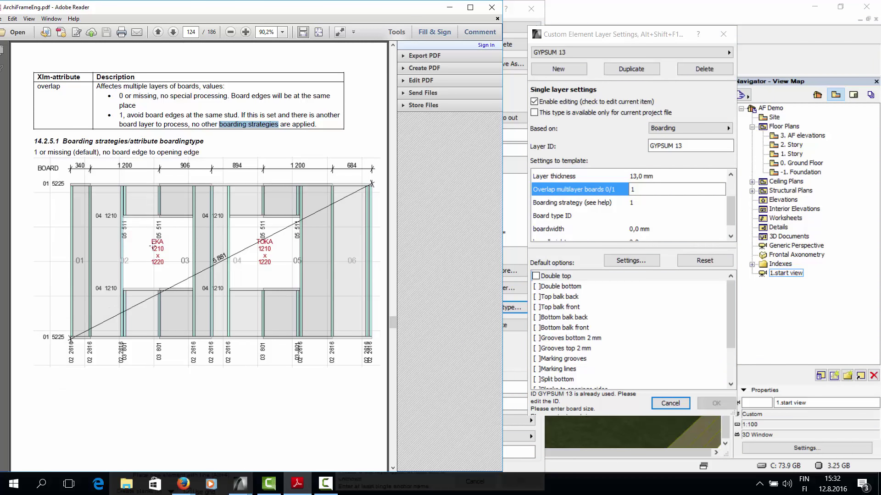
scroll(154, 248, "down", 3)
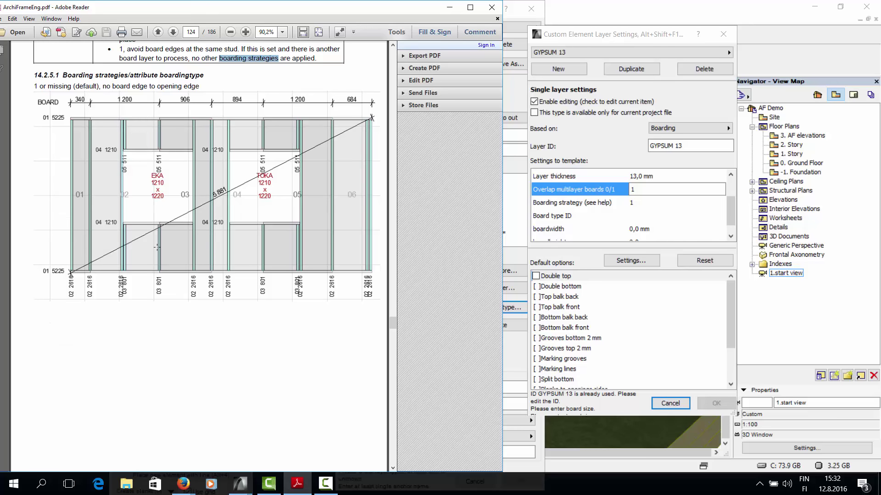
scroll(158, 248, "up", 2)
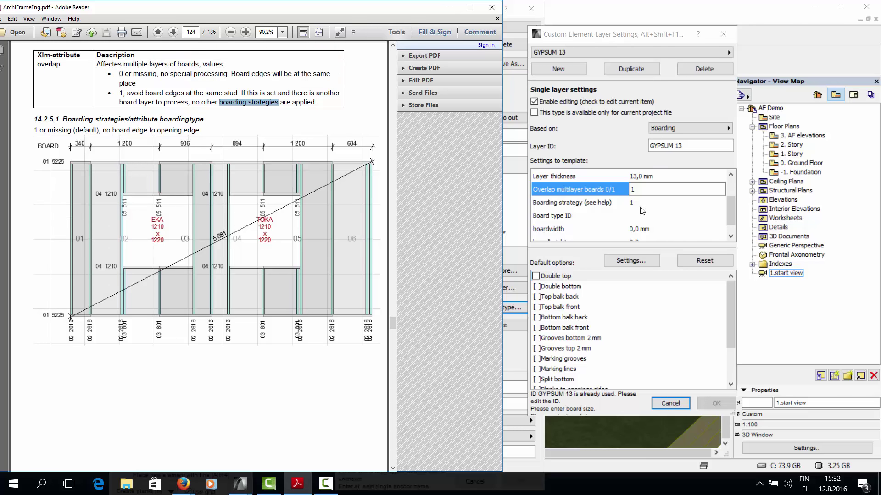
left_click(450, 7)
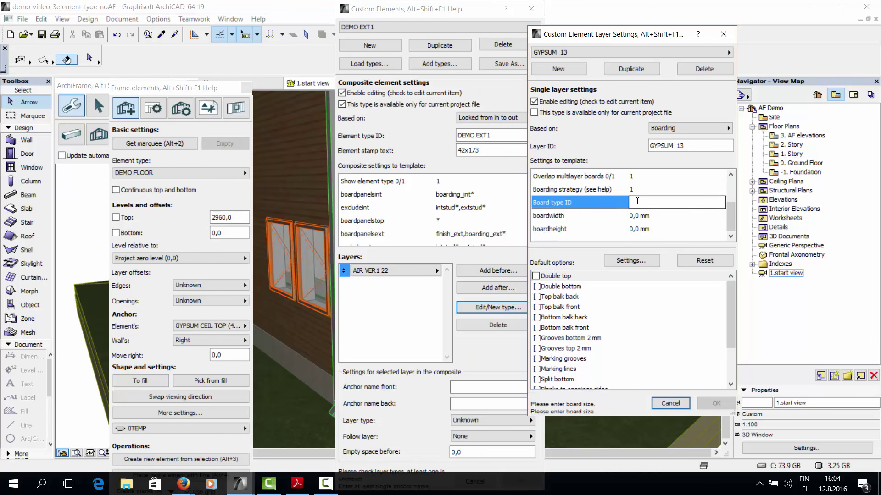
Set the board type ID to GU 13x1200x3000 with a board width of 1200 mm and height of 3000 mm, and accept the layer type.
left_click(638, 201)
type("GU 13x1200x3000")
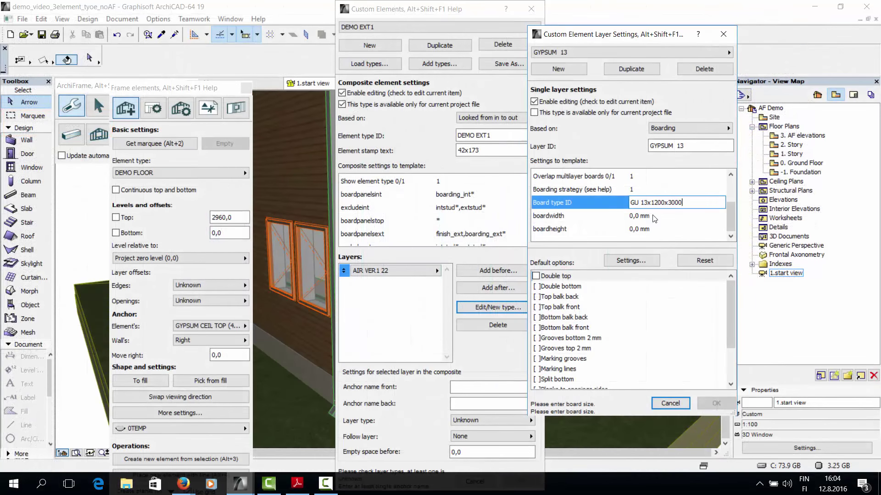
left_click(654, 216)
key("BackSpace")
key("BackSpace")
key("BackSpace")
type("1200")
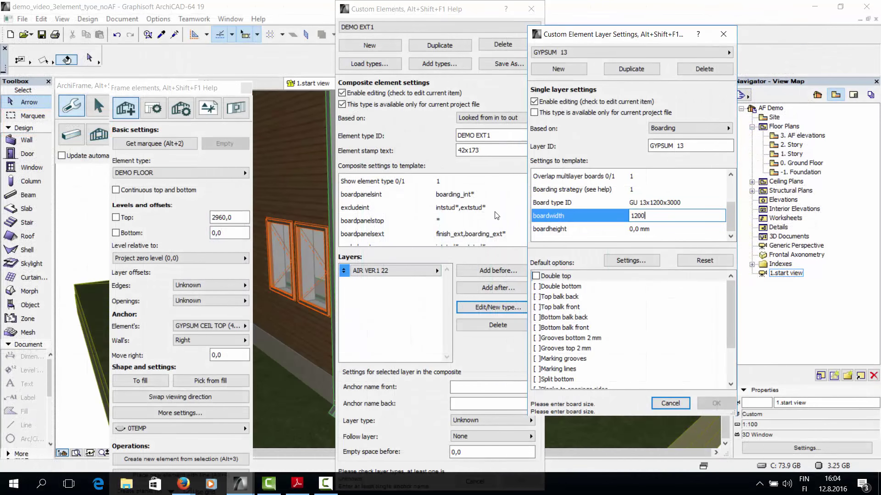
key("Tab")
type("3000")
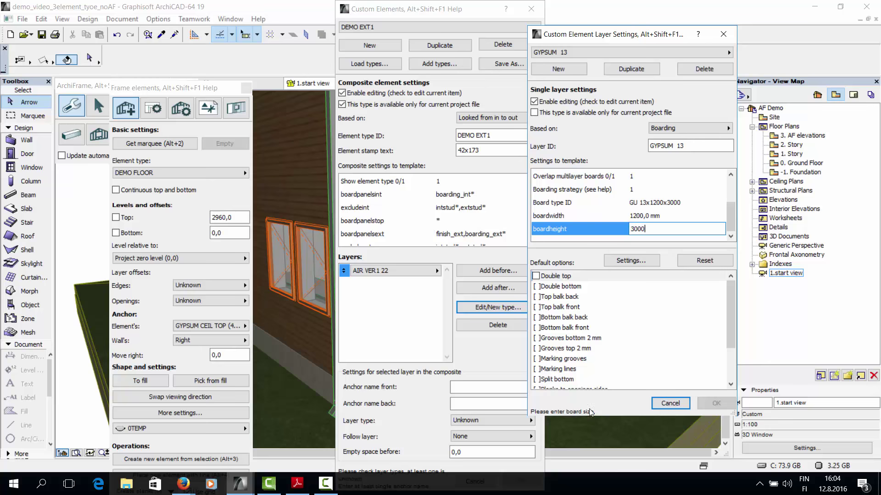
key("Tab")
left_click(715, 403)
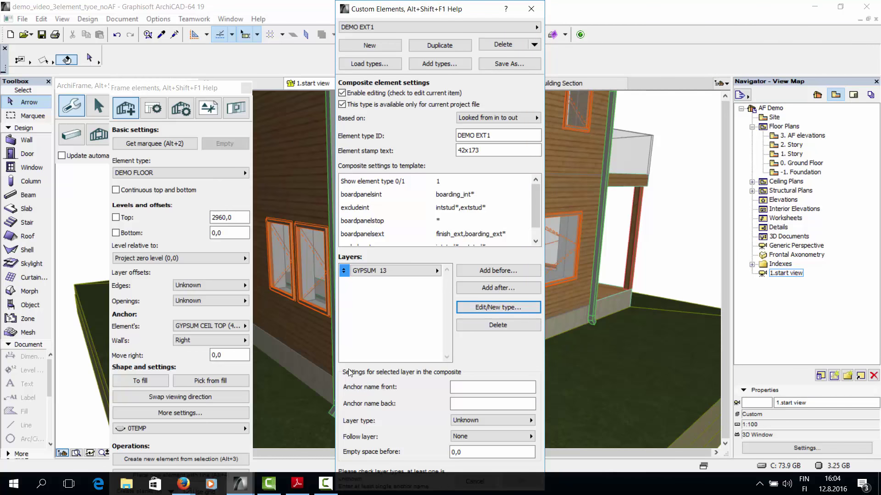
Add a second layer after the GYPSUM 13 layer in the composite and open its layer type settings.
left_click_drag(441, 9, 425, 8)
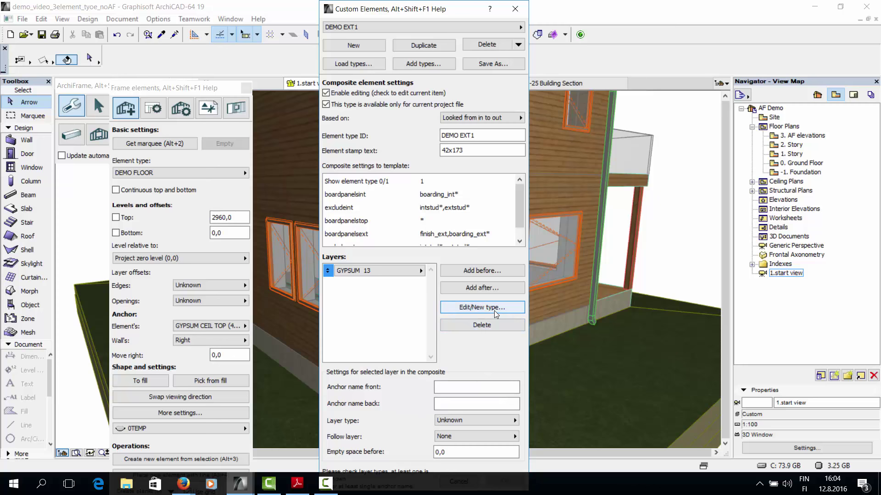
left_click(496, 288)
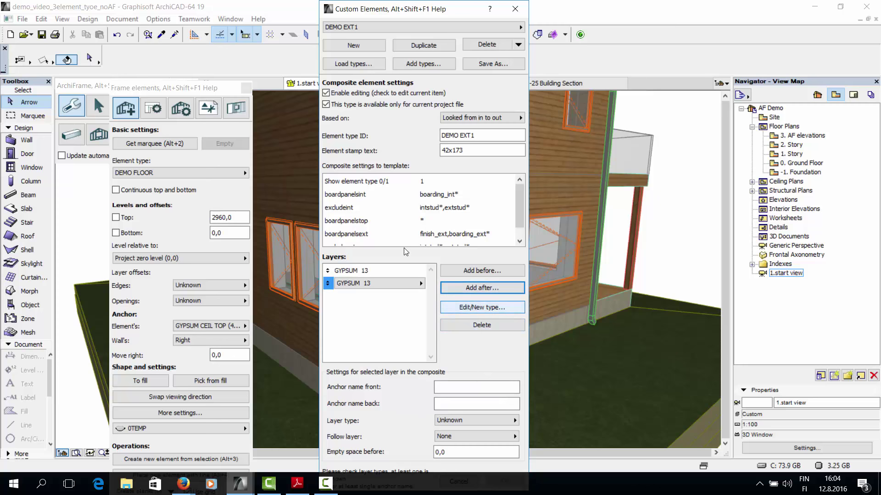
left_click(513, 308)
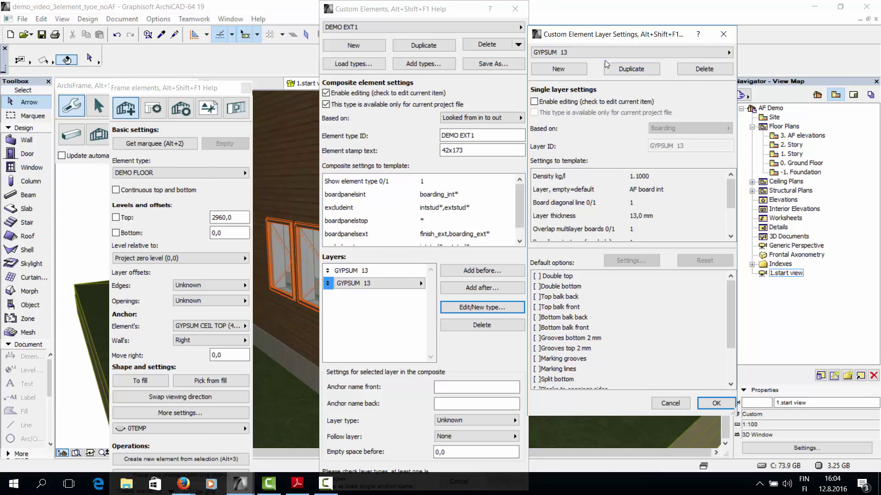
Create a new layer type based on Framing with the layer ID STUDDING 42.
left_click(576, 69)
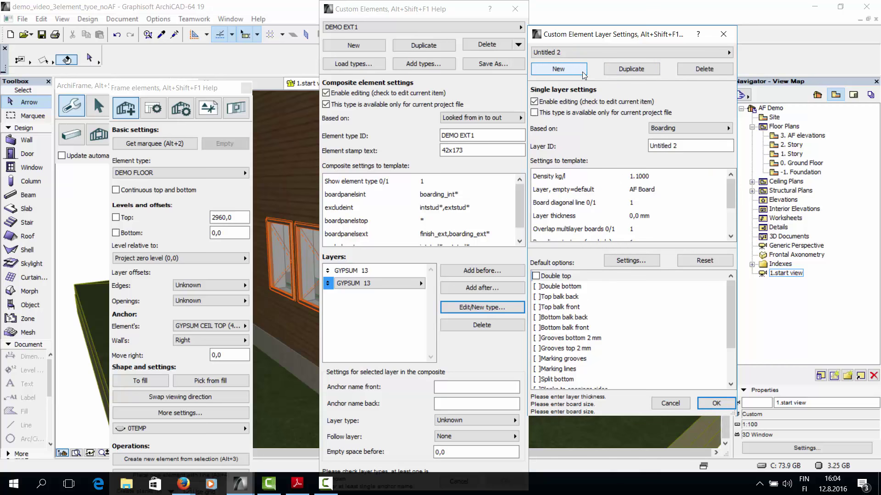
left_click(727, 129)
left_click(756, 164)
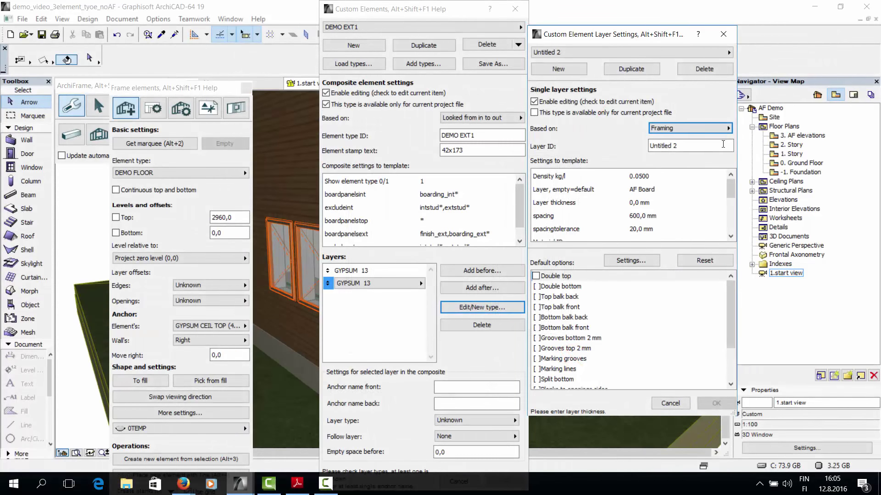
left_click(723, 144)
type("STUDDING  ")
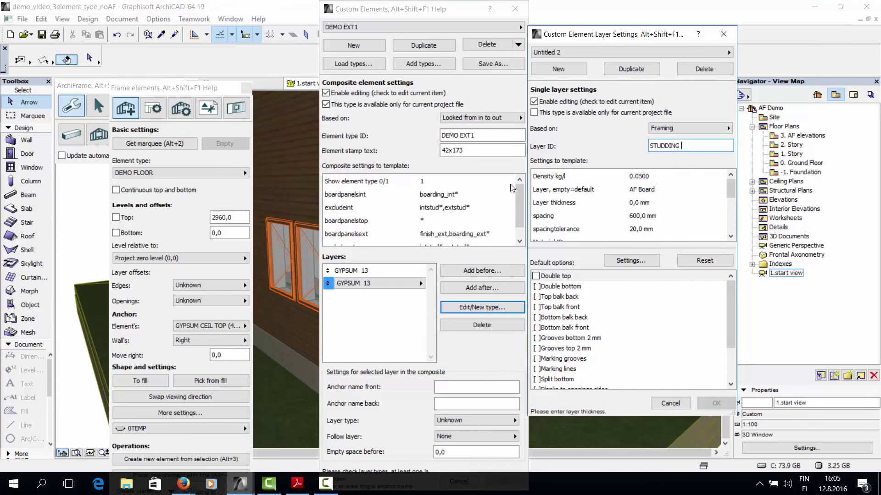
type("24")
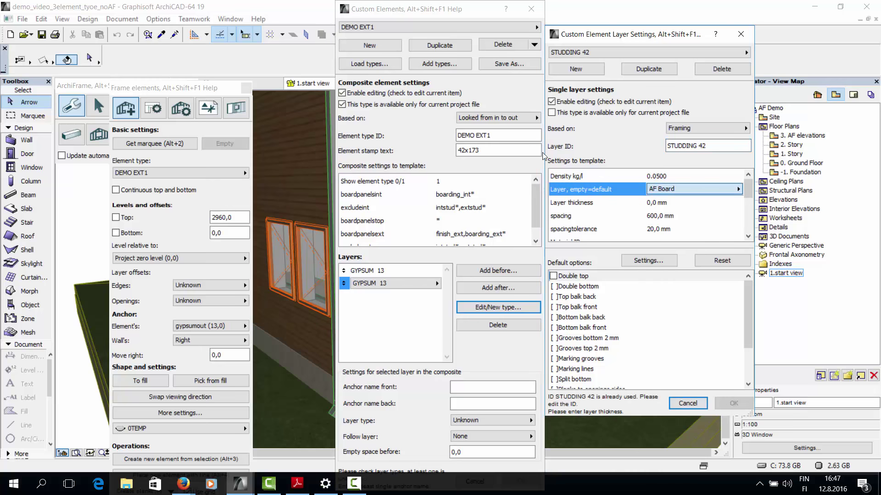
Assign the STUDDING 42 layer type to the AF studs int layer and set its material ID to 42x42.
left_click(688, 189)
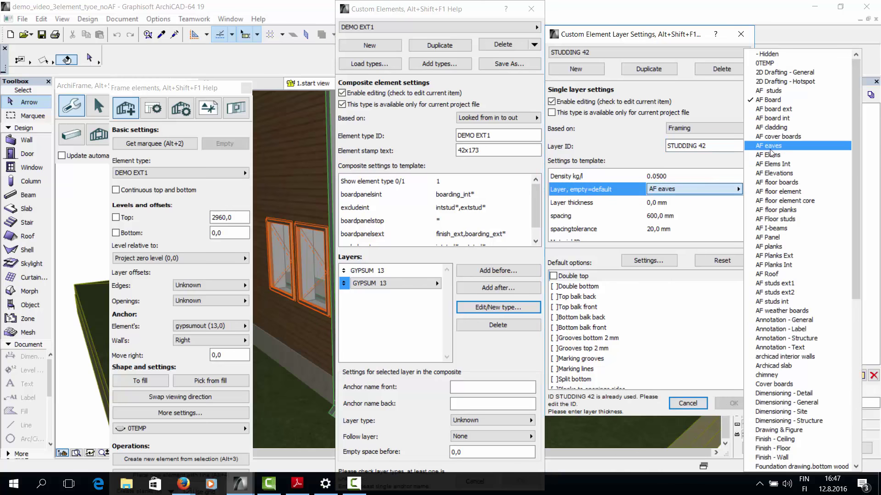
left_click(785, 301)
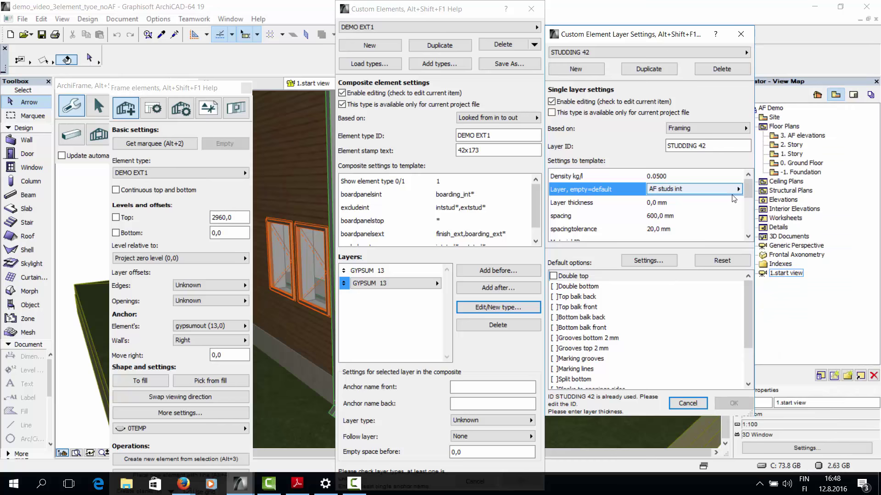
scroll(724, 211, "down", 1)
left_click(611, 207)
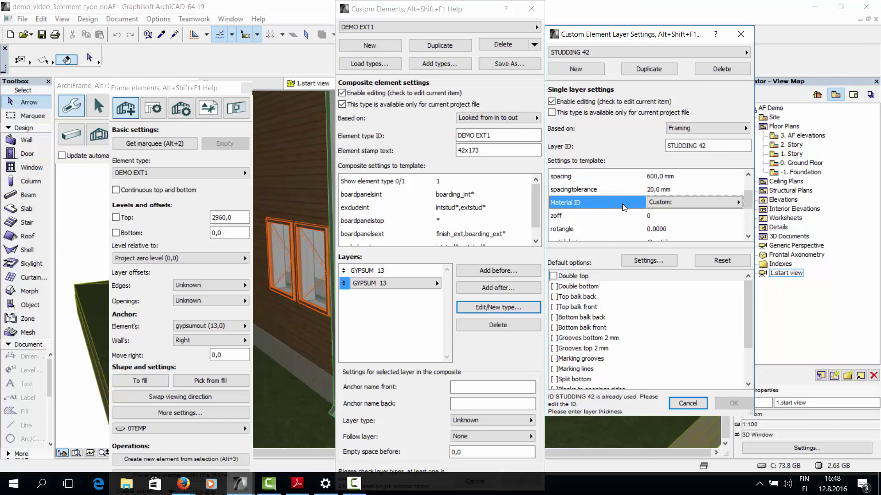
left_click(717, 202)
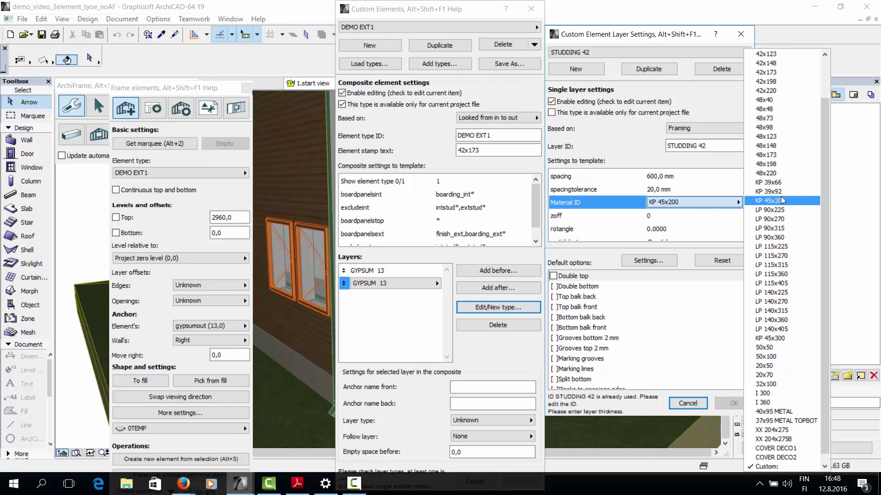
scroll(802, 151, "up", 2)
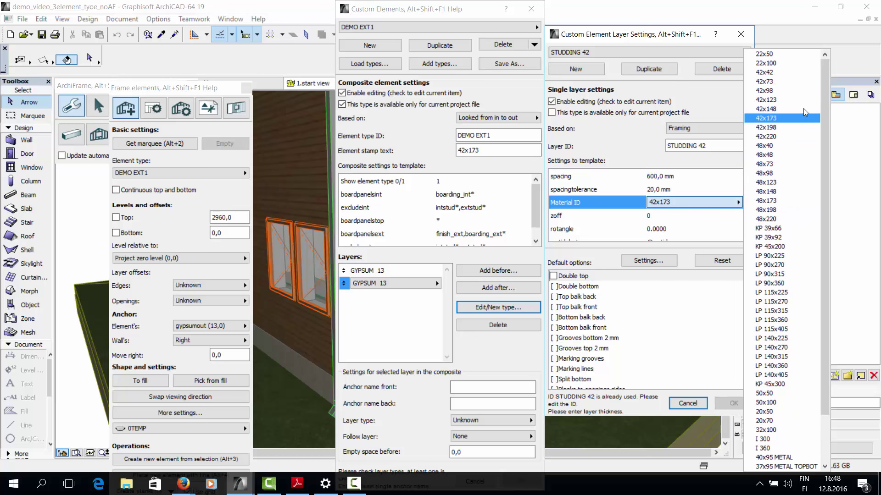
left_click(796, 76)
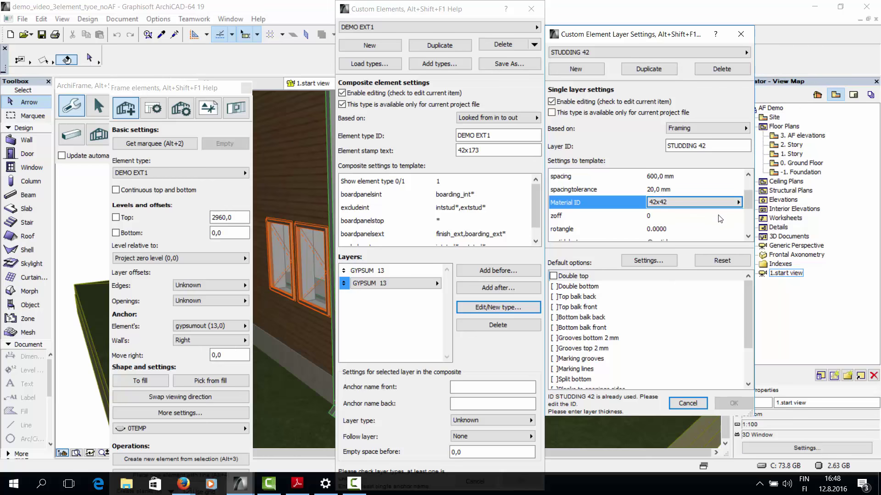
Set the STUDDING 42 layer thickness to 42 mm and check the spacing and spacing tolerance values.
scroll(728, 225, "up", 1)
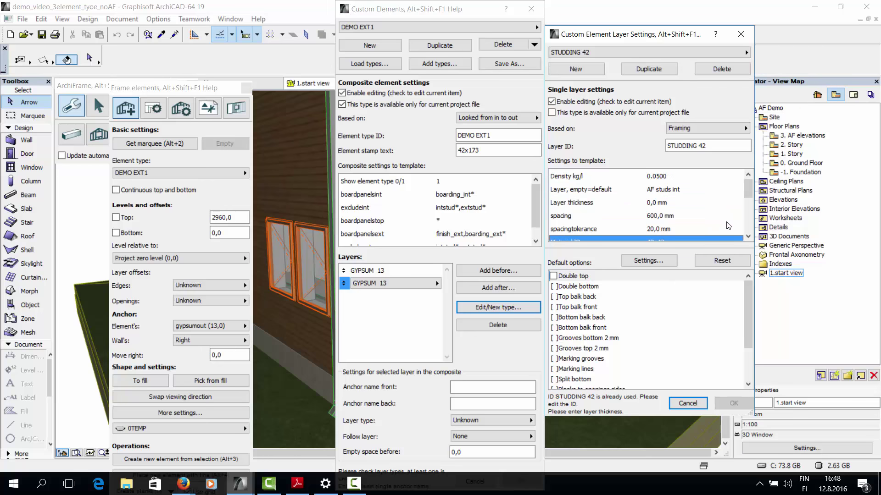
left_click(662, 205)
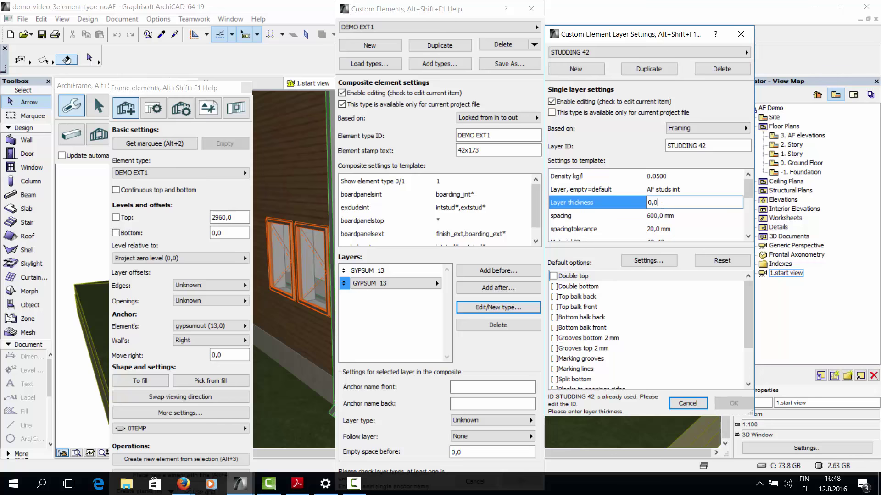
left_click(598, 201)
type("42")
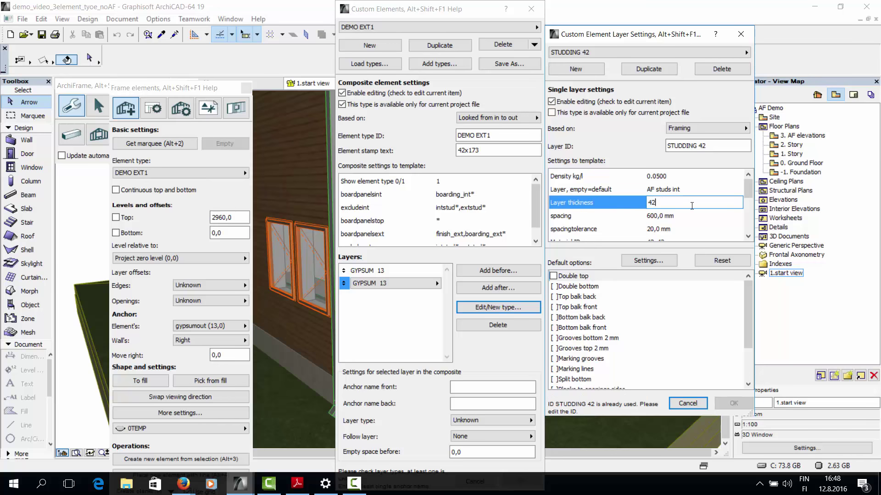
left_click(692, 215)
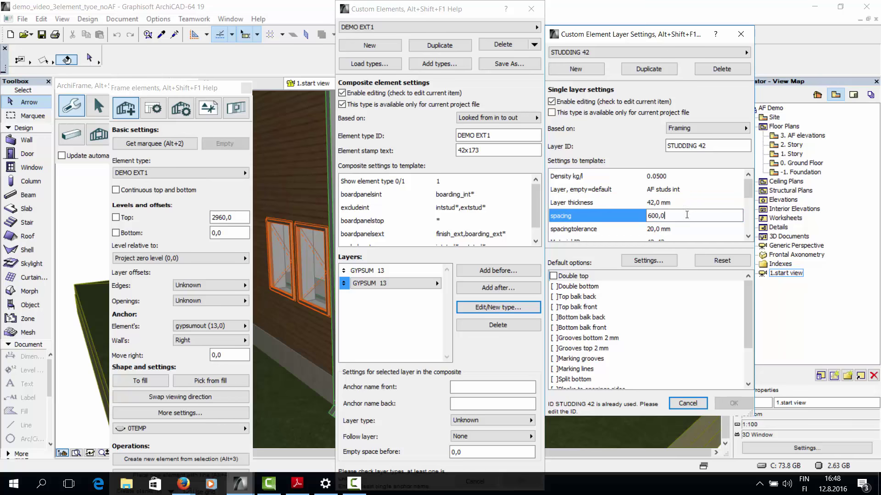
left_click(708, 231)
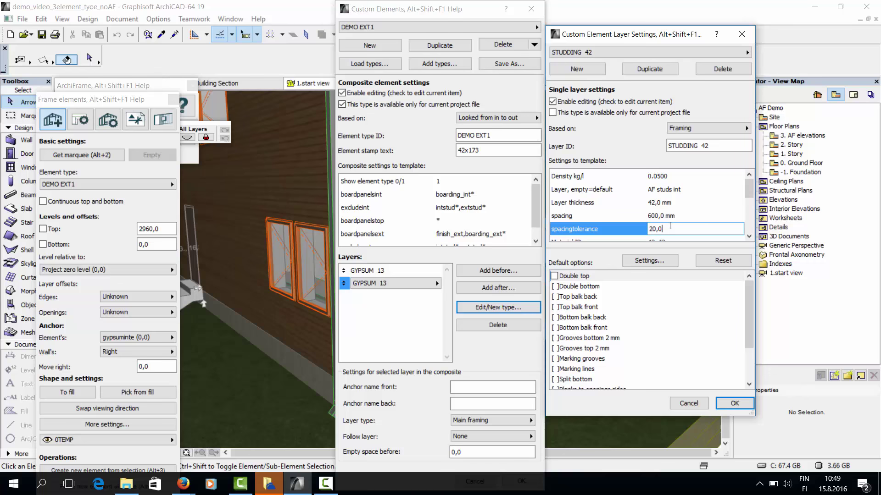
Review the offset, rotation and top and bottom material settings of STUDDING 42, and accept the layer type.
scroll(669, 225, "down", 1)
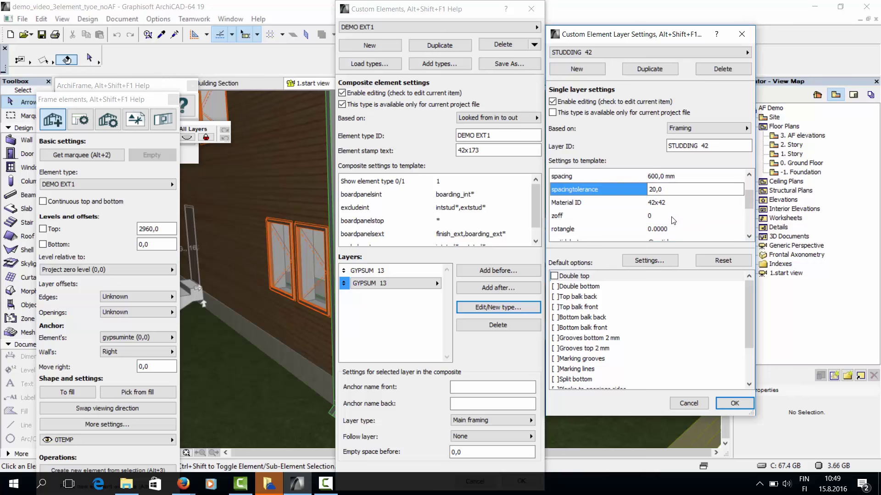
left_click(673, 219)
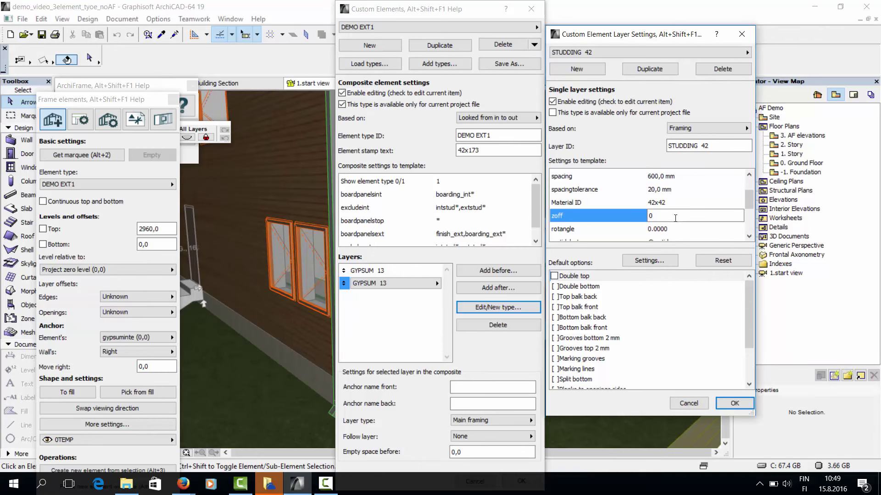
left_click(672, 228)
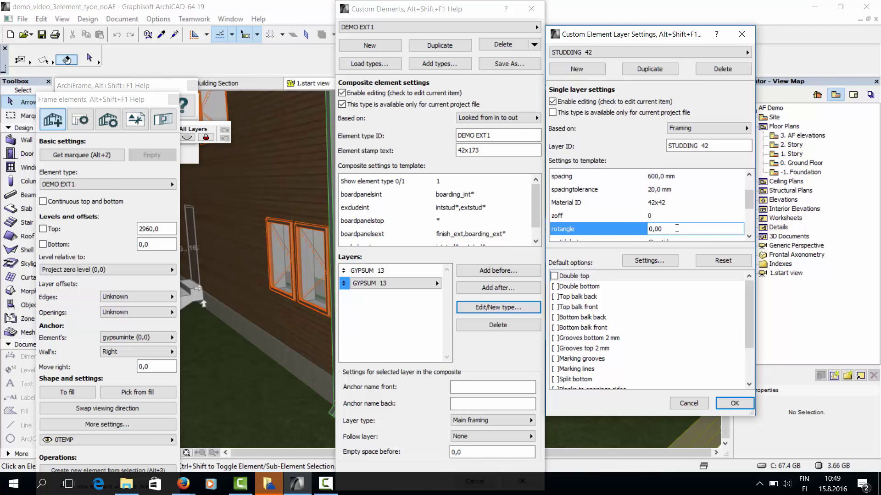
scroll(676, 228, "down", 1)
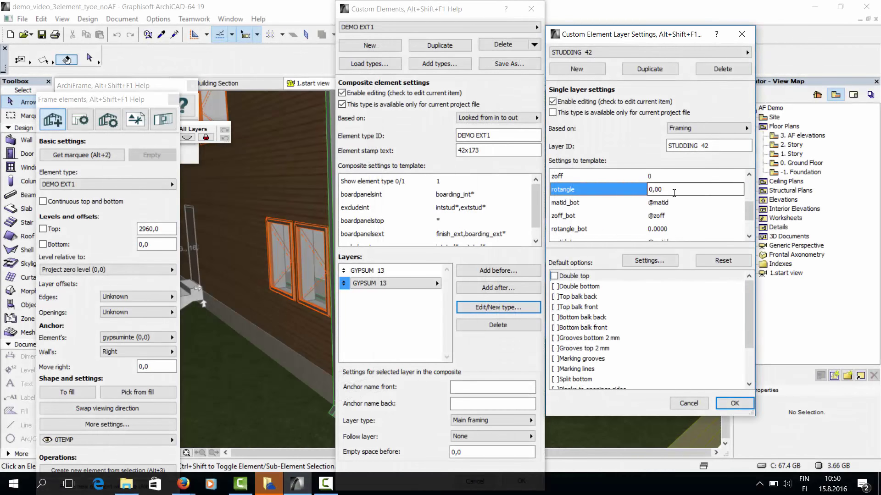
scroll(674, 193, "up", 1)
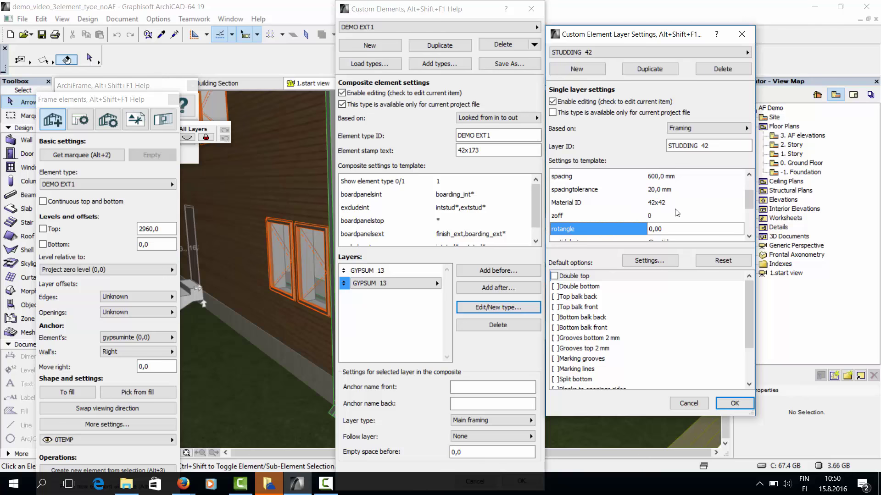
scroll(677, 212, "down", 3)
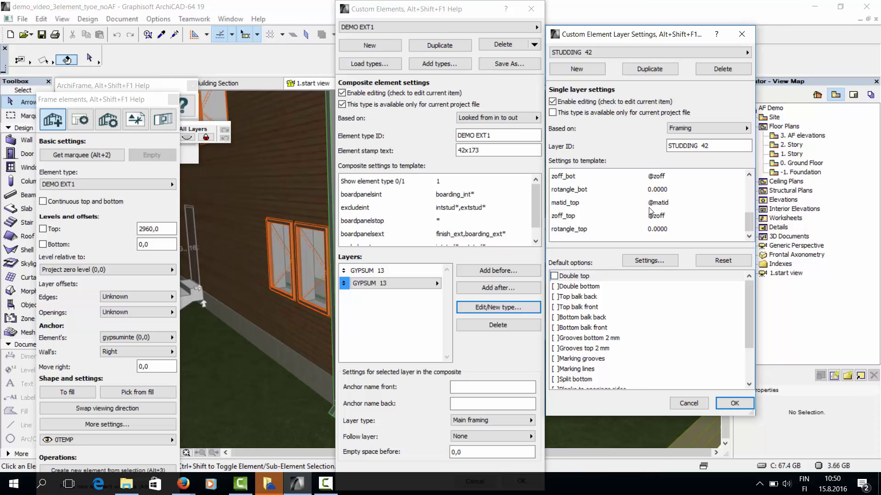
left_click(735, 403)
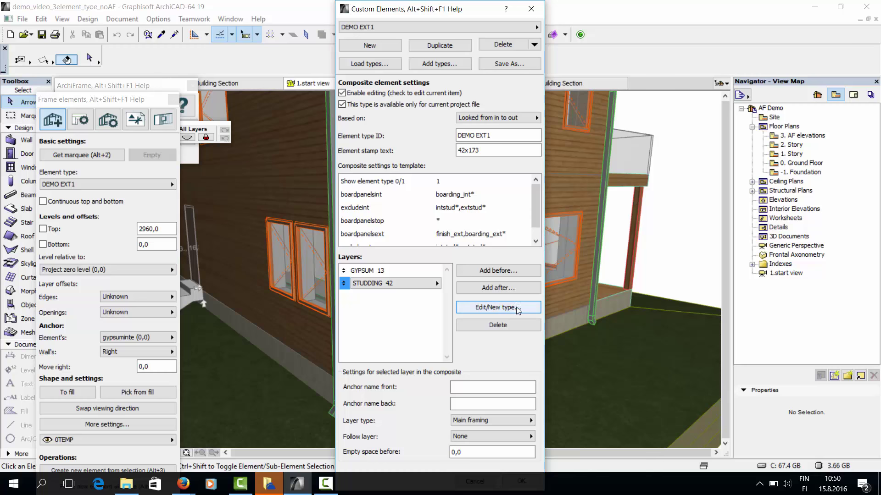
Add a third layer after STUDDING 42 and create a new Framing layer type for it with the layer ID WALL 42x173.
left_click(510, 289)
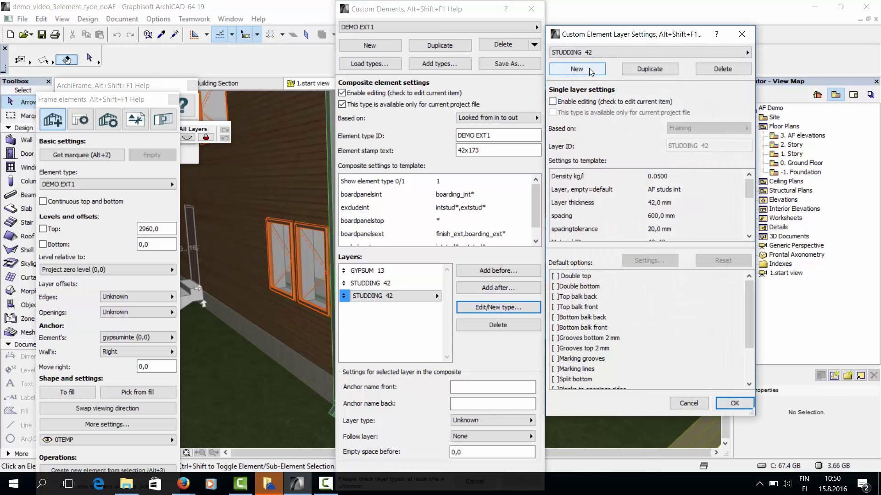
left_click(592, 68)
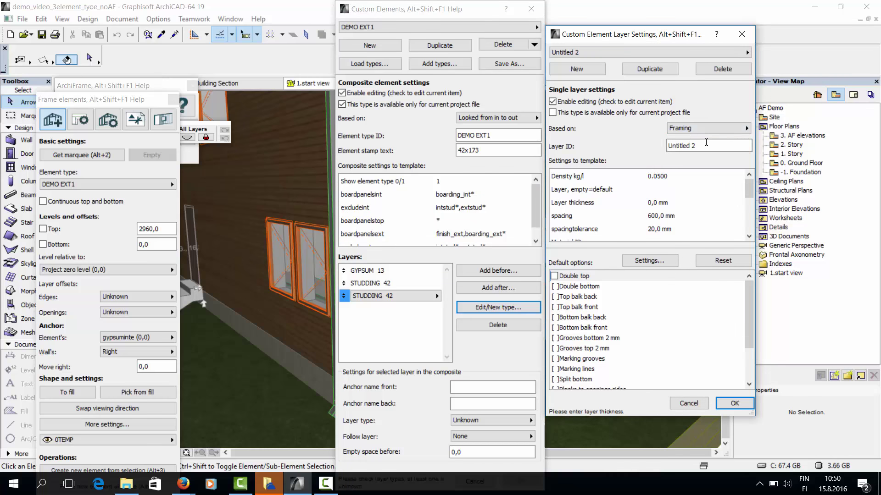
key("ctrl+a")
type("W")
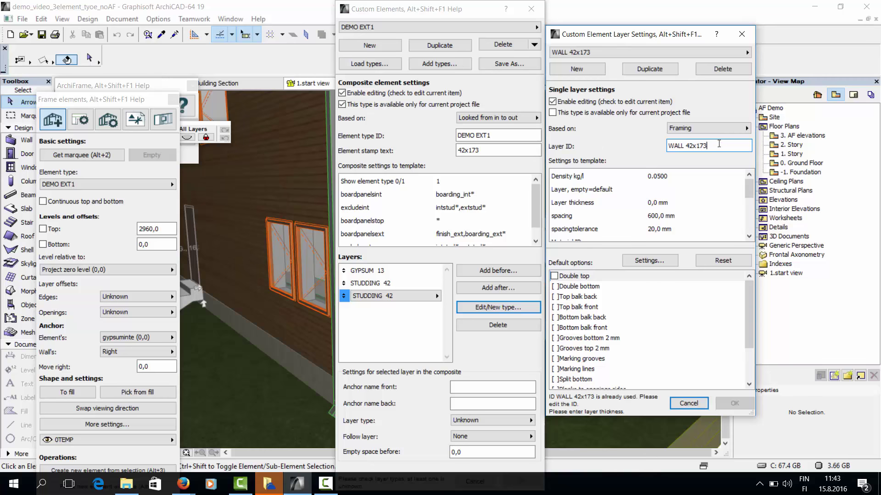
Assign the WALL 42x173 layer type to the AF Planks Ext layer and set its material ID to 42x173.
left_click(679, 188)
left_click(679, 189)
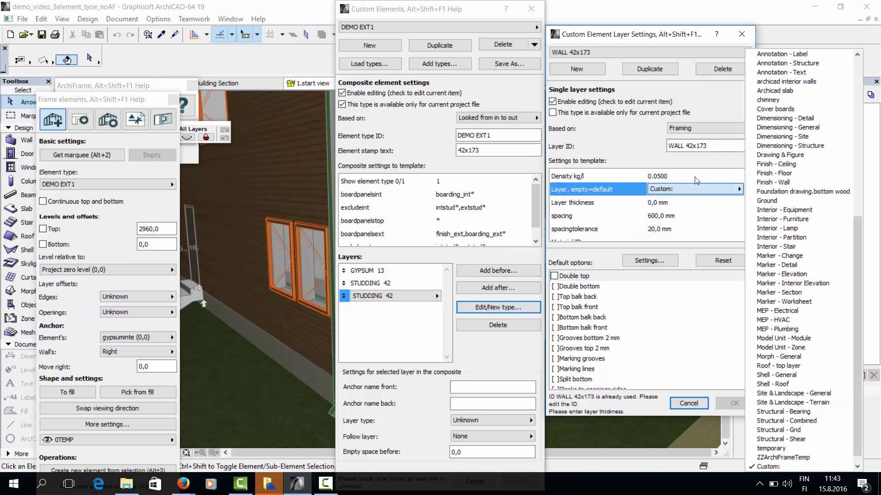
scroll(783, 156, "up", 9)
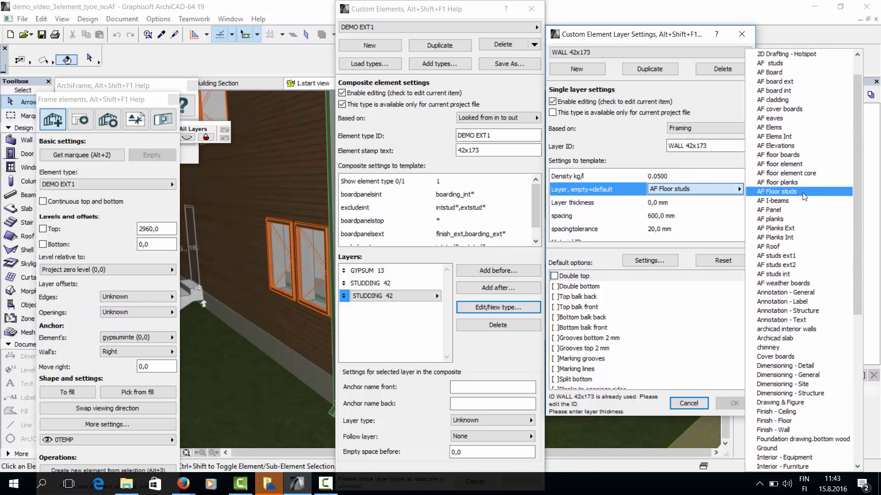
left_click(795, 228)
scroll(664, 198, "down", 5)
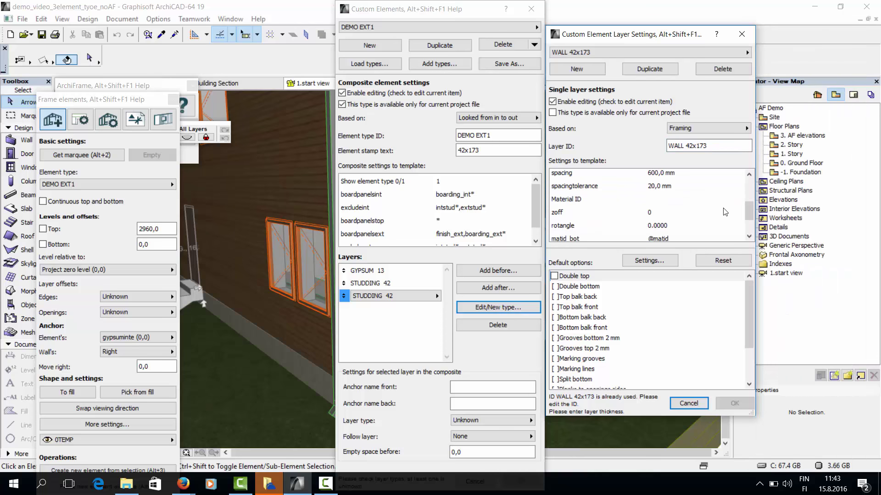
scroll(664, 198, "up", 5)
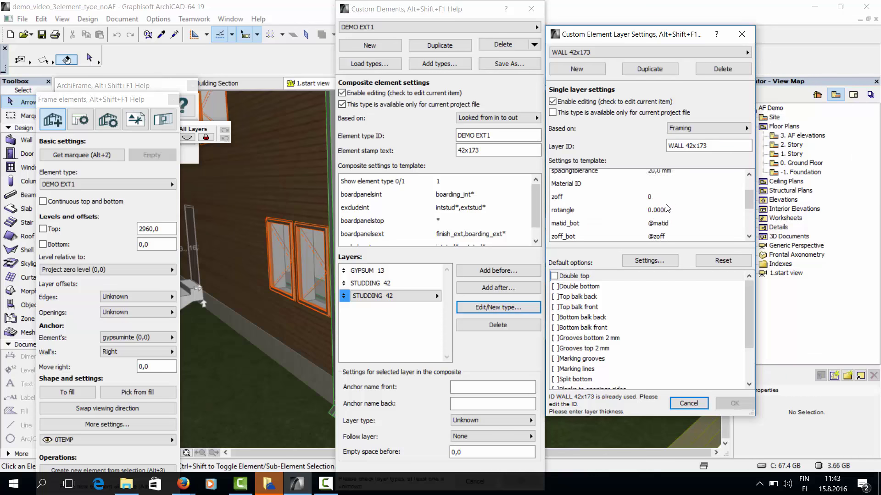
left_click(664, 202)
left_click(693, 202)
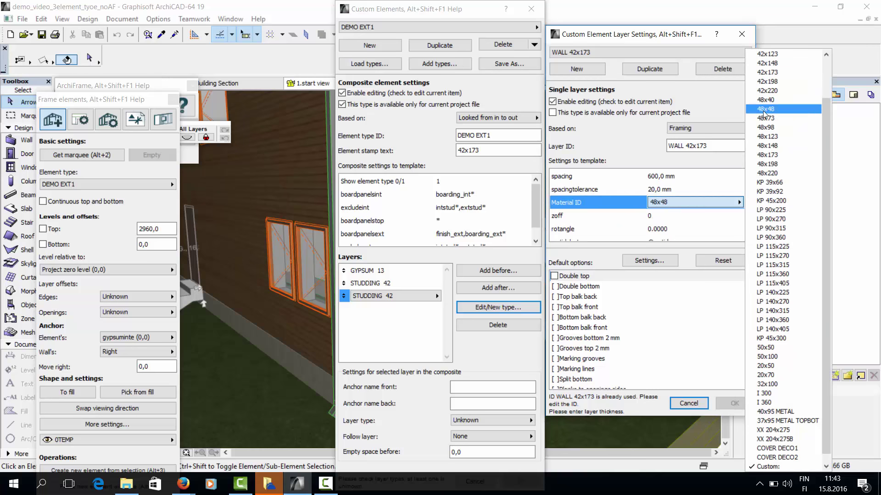
left_click(775, 72)
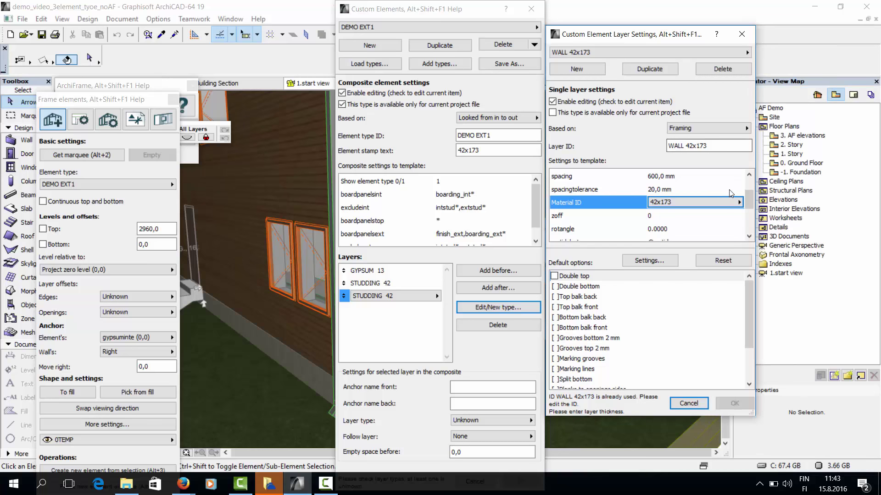
Set the WALL 42x173 layer thickness to 173 mm and its spacing tolerance to 10 mm.
scroll(750, 184, "up", 1)
left_click(591, 202)
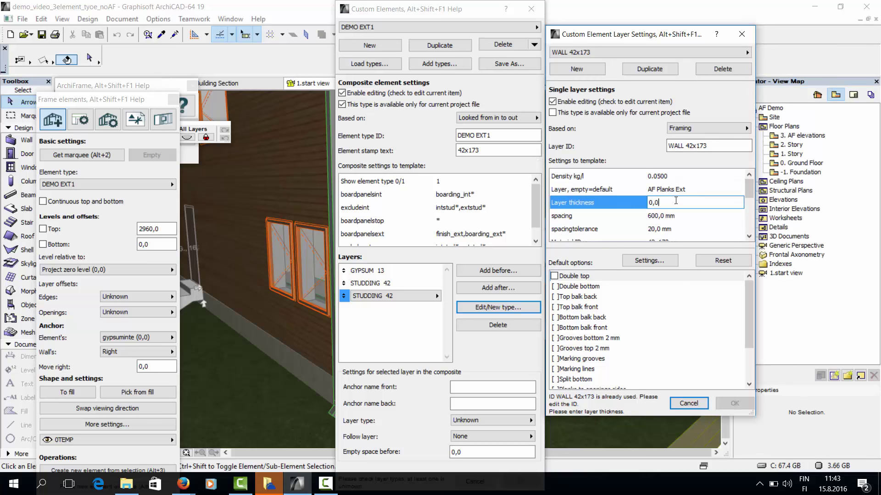
type("173")
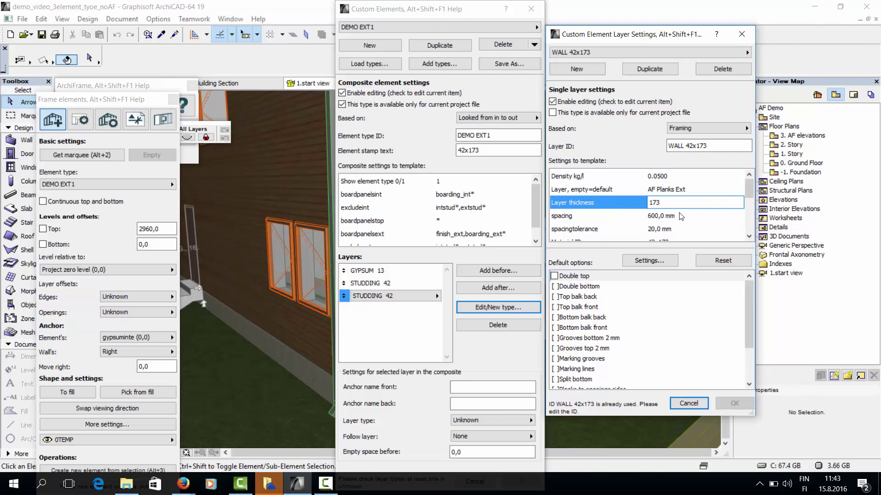
key("Tab")
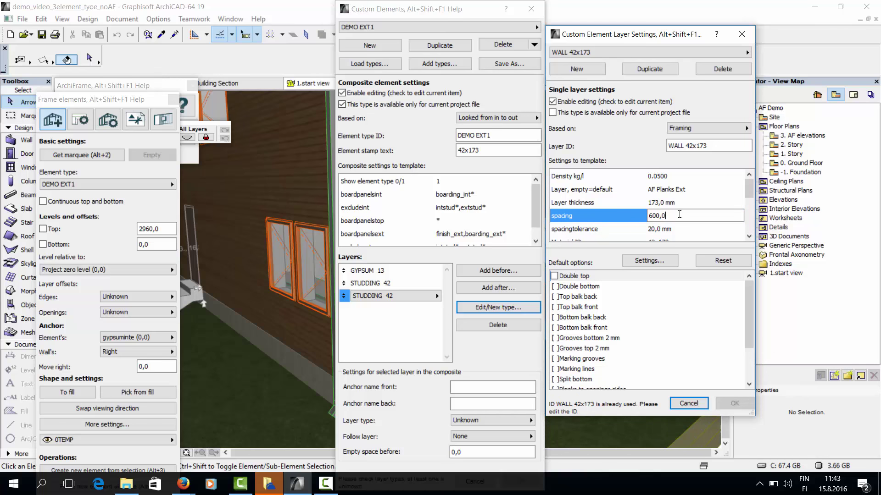
key("Tab")
type("10")
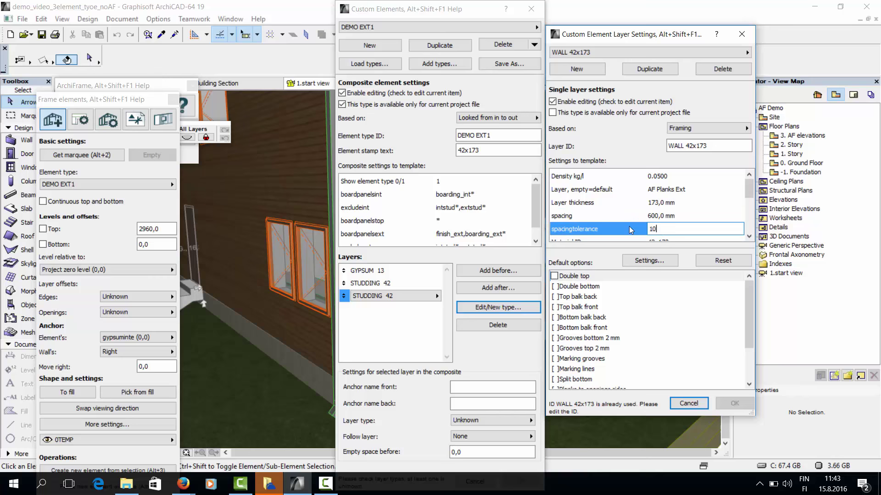
key("Return")
Check the remaining top and bottom settings, make the WALL 42x173 layer ID unique with an extra space, and accept the layer type.
scroll(647, 206, "down", 2)
left_click(601, 188)
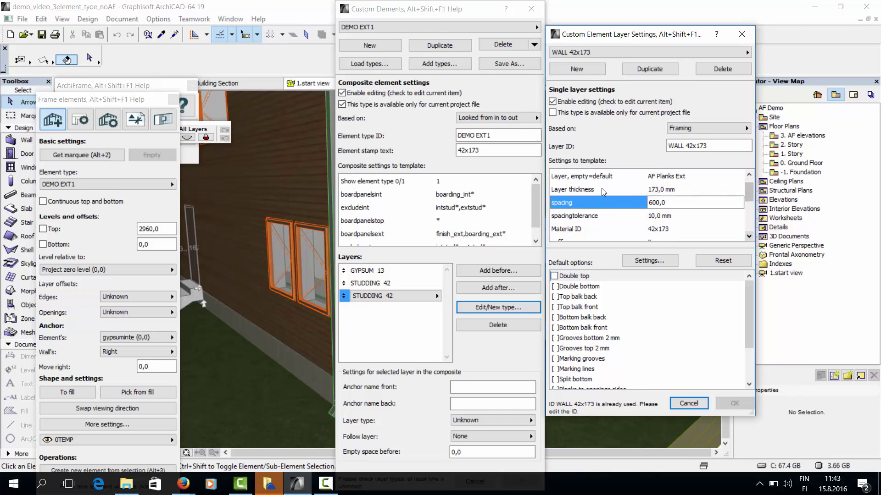
scroll(602, 188, "down", 5)
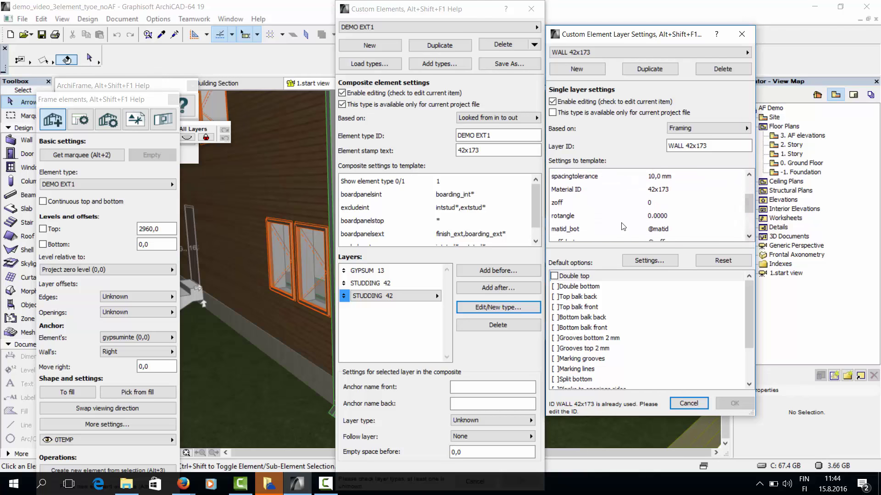
left_click(583, 191)
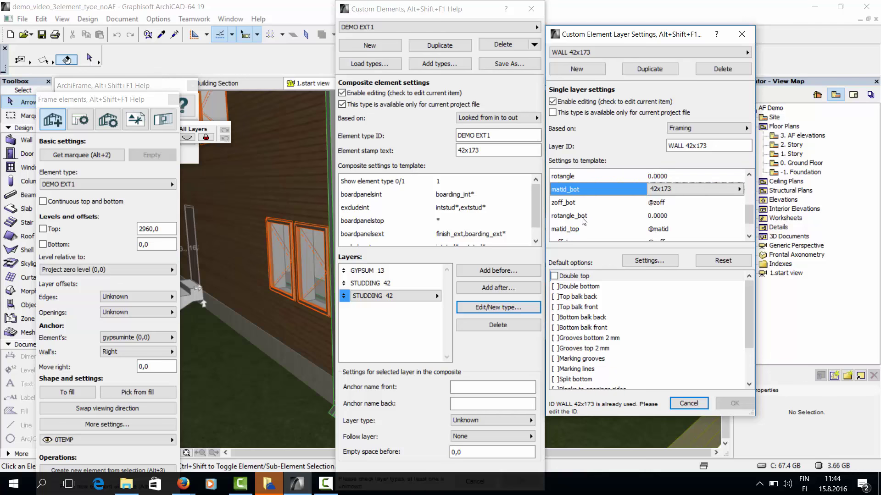
left_click(592, 221)
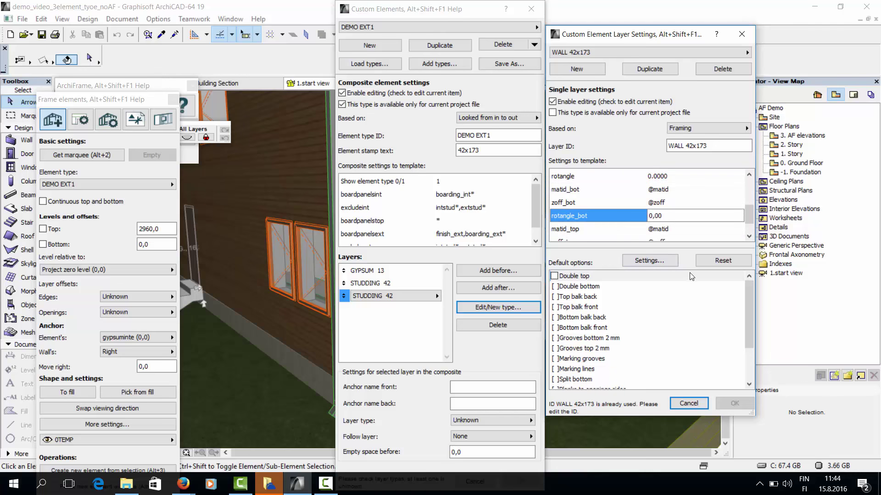
key("Tab")
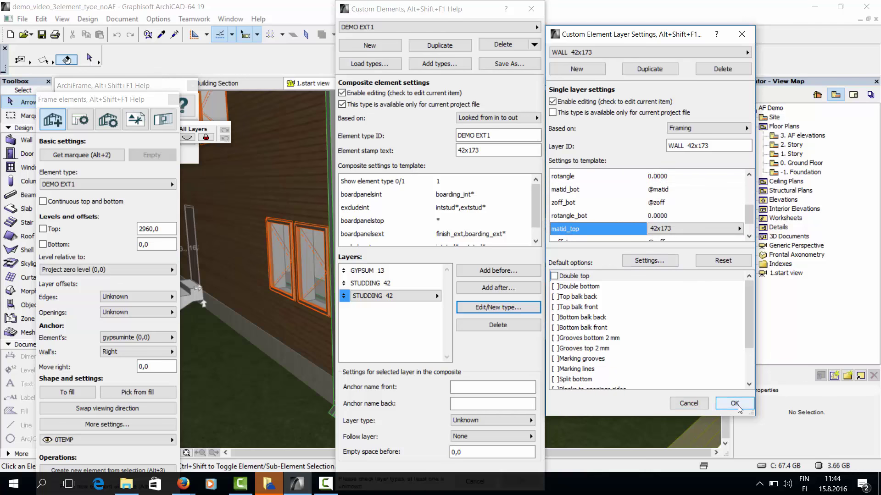
left_click(737, 406)
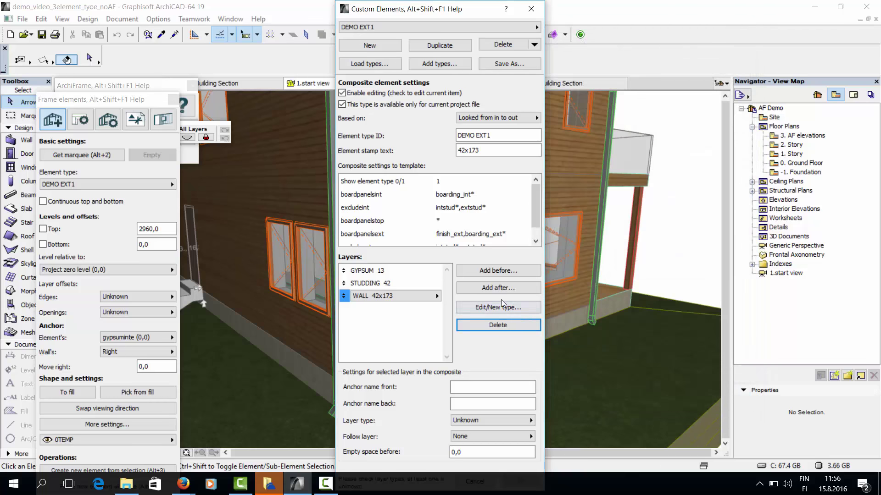
Add a fourth layer after the 42x173 wall framing and create a Boarding layer type for it with the layer ID WIND 9.
left_click(497, 288)
left_click(491, 308)
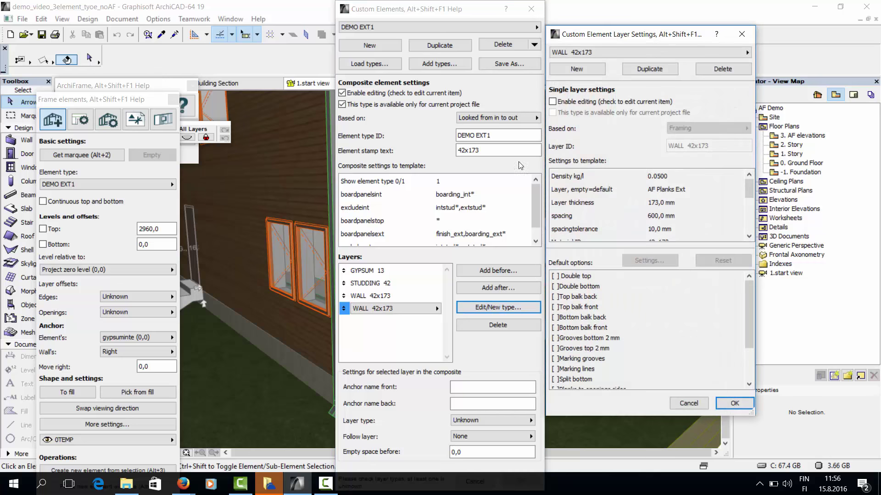
left_click(577, 68)
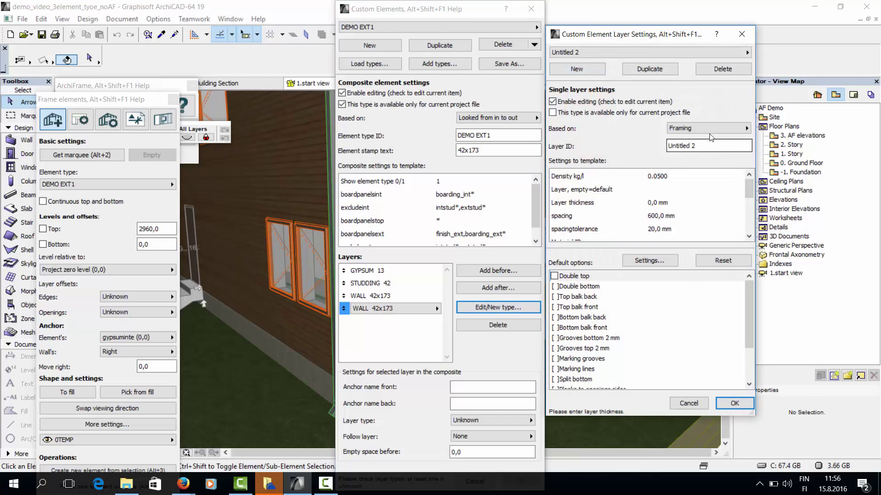
left_click(715, 129)
left_click(770, 128)
key("Tab")
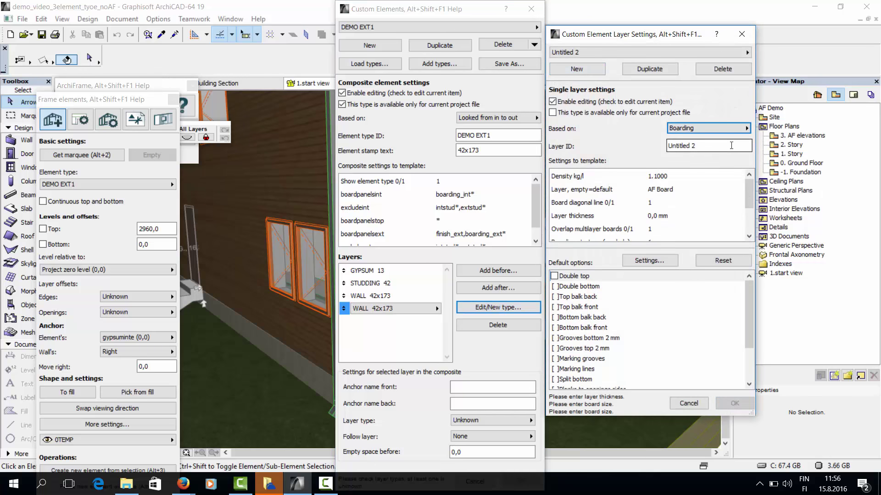
type("WIND  9")
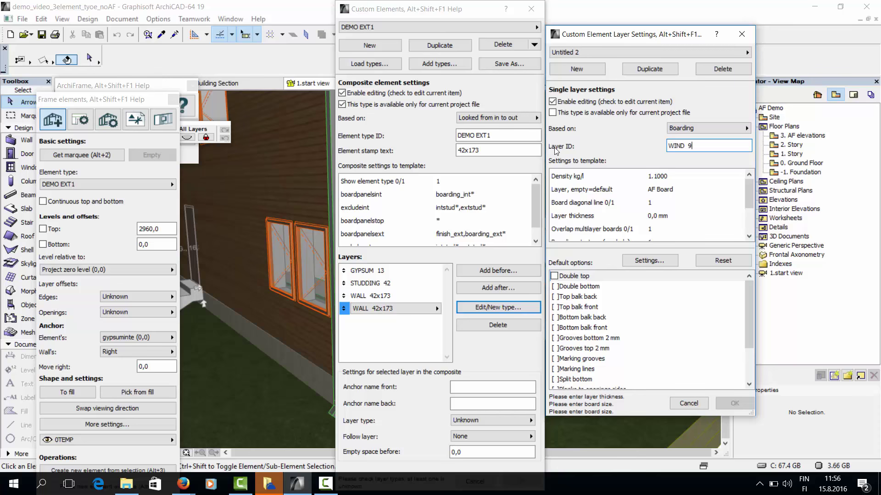
Assign the WIND 9 layer type to the AF board ext layer and set its layer thickness to 9 mm.
left_click(671, 190)
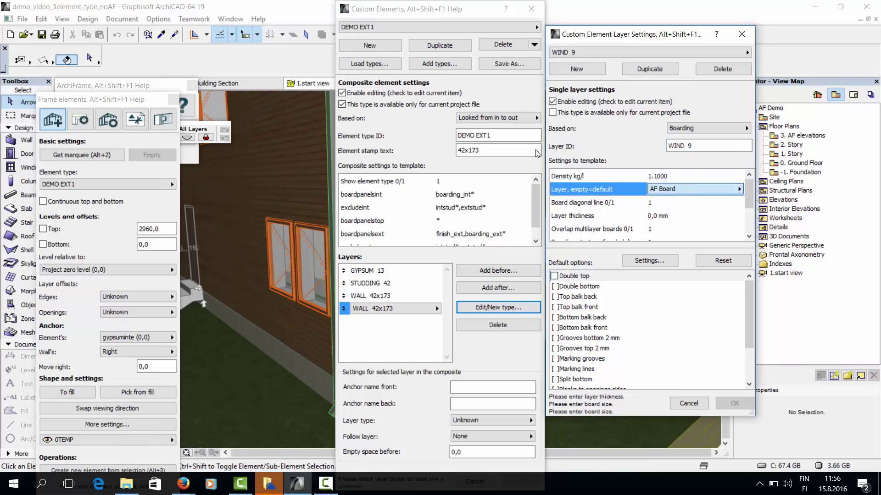
left_click(671, 191)
left_click(775, 108)
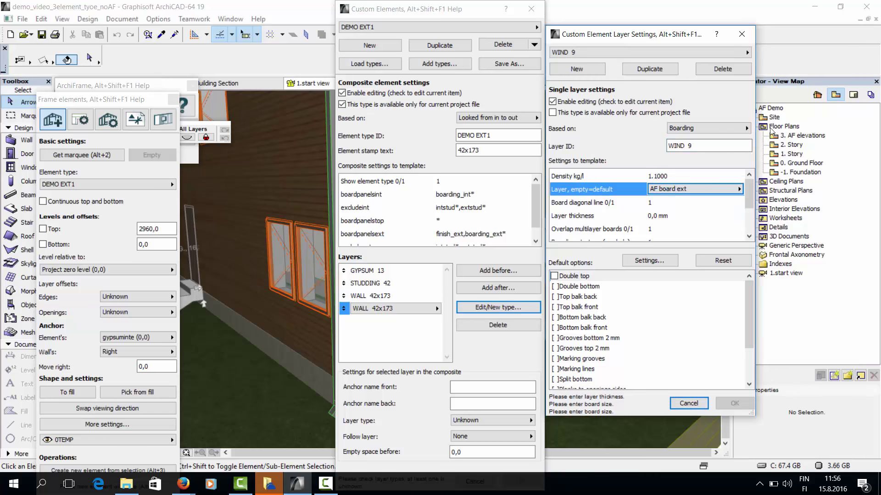
left_click(676, 203)
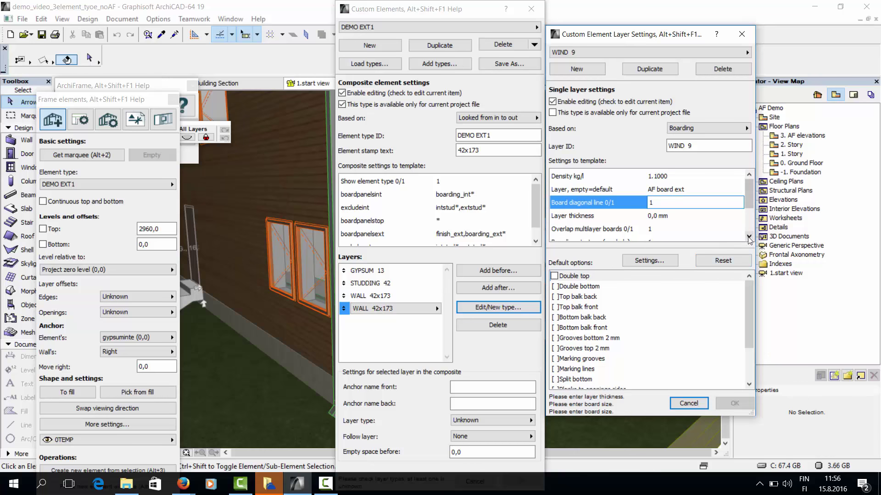
scroll(598, 189, "down", 1)
left_click(598, 189)
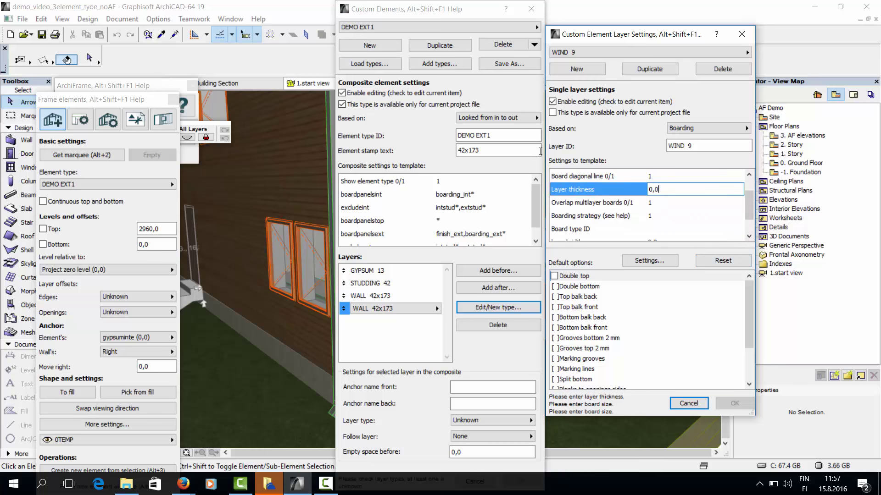
key("ctrl+a")
type("9")
key("Tab")
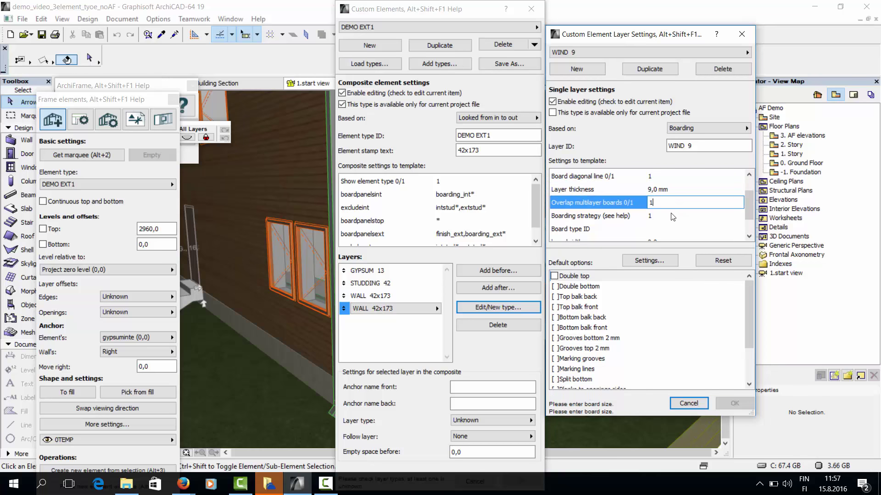
Keep the overlap and boarding strategy settings of WIND 9 and set its board type ID to WIND 9x1200x3000.
key("Tab")
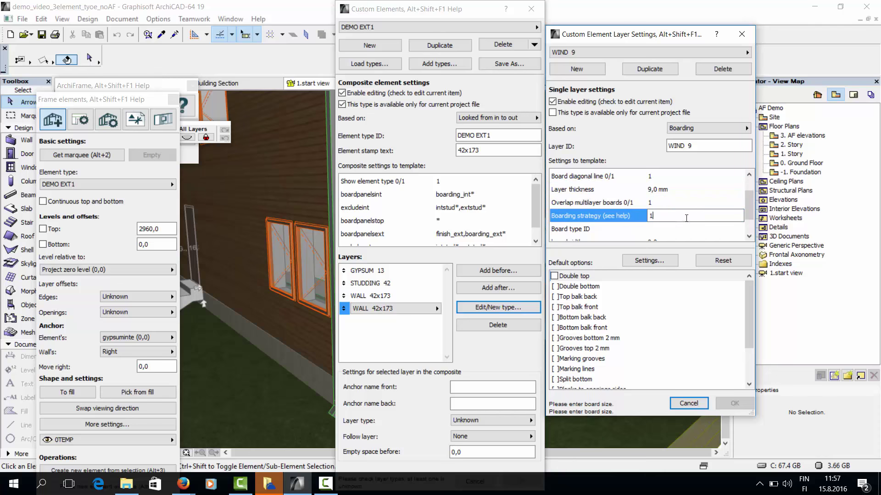
left_click(749, 238)
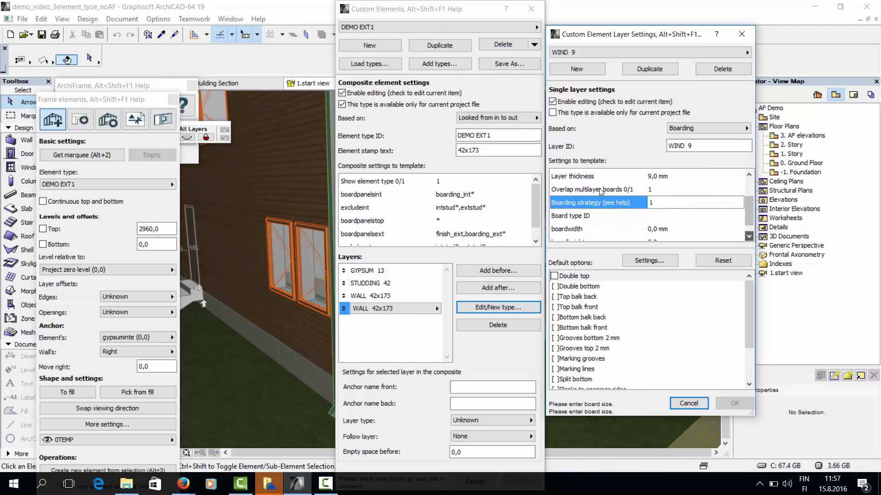
left_click(749, 238)
left_click(657, 205)
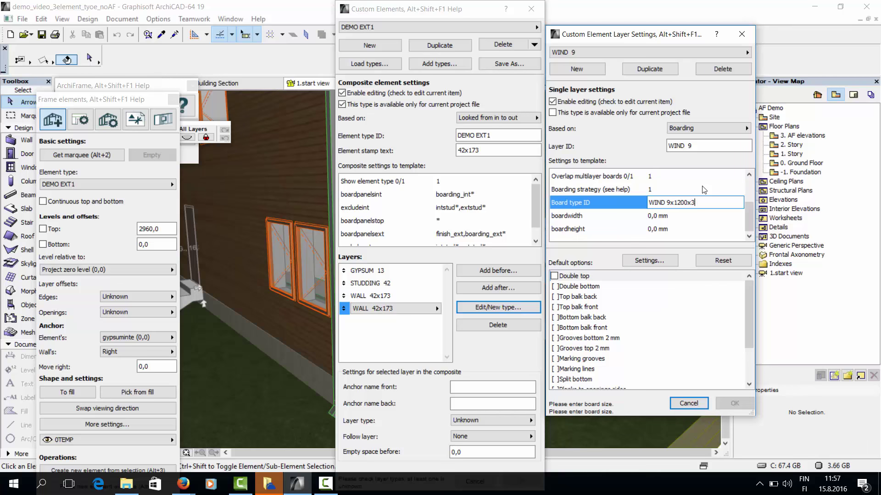
Set the WIND 9 board width to 1200 mm and board height to 3000 mm, and accept the layer type.
left_click(690, 219)
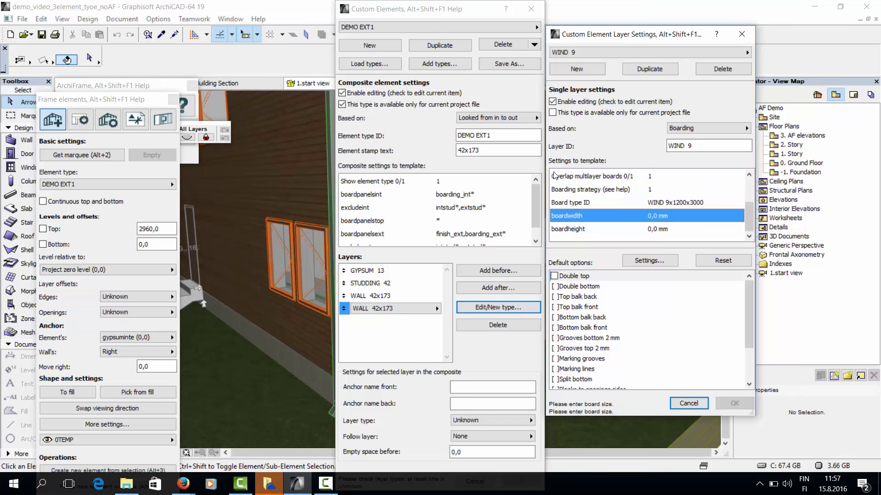
type("1200")
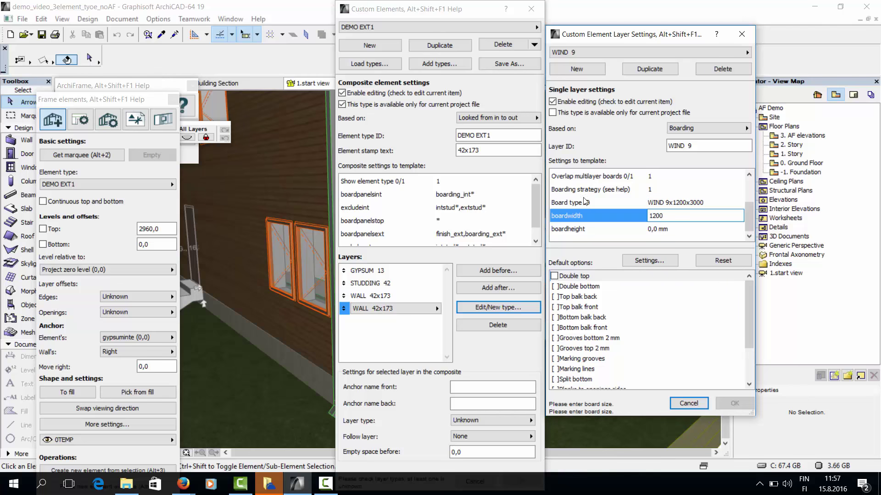
left_click(677, 225)
type("3000")
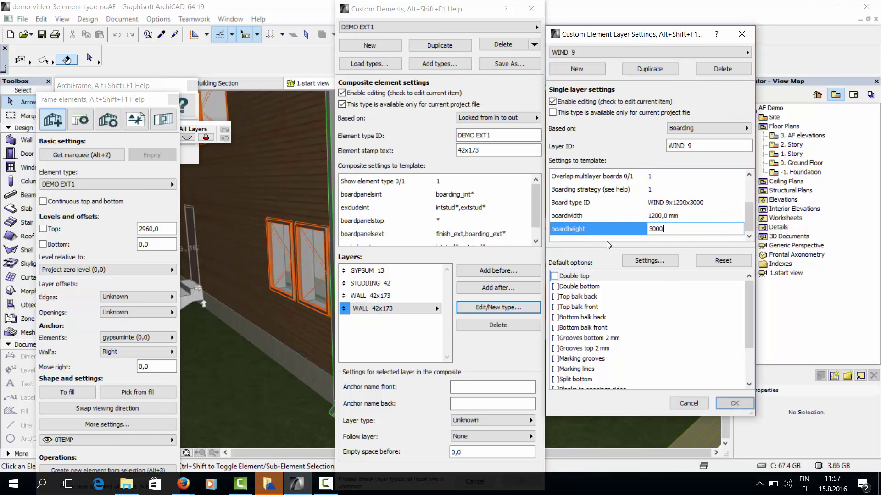
left_click(734, 403)
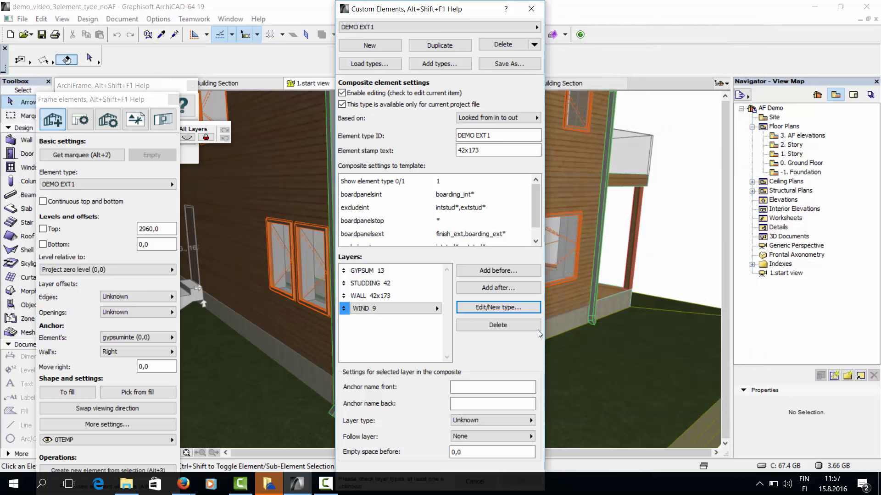
Add a fifth layer after WIND 9 and create an Air space strips vertical type for it with the layer ID AIR VER1 22.
left_click(504, 288)
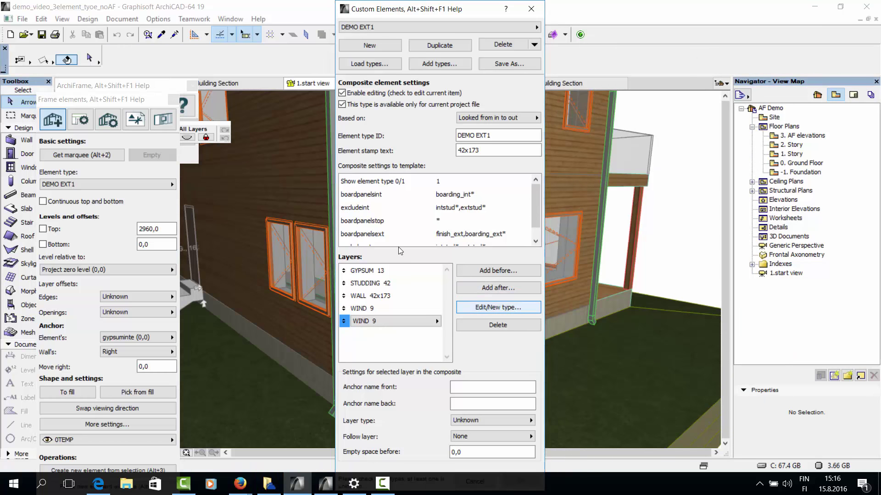
key("Return")
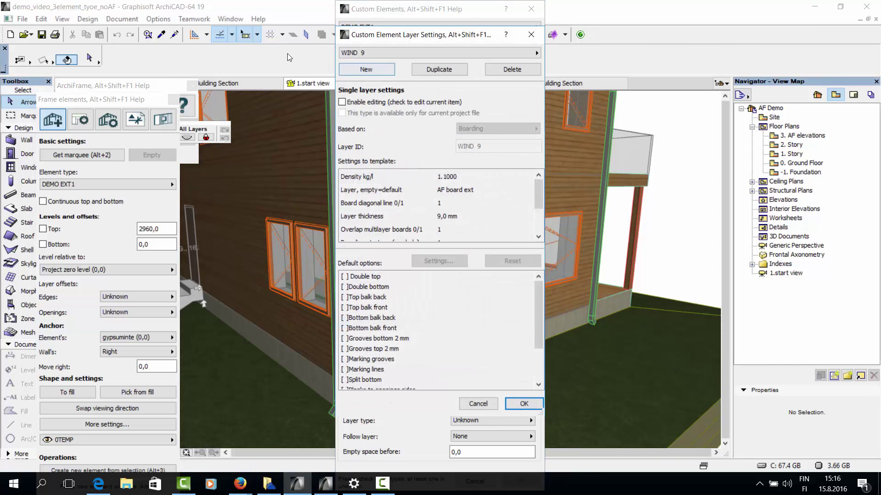
left_click(366, 69)
left_click(394, 103)
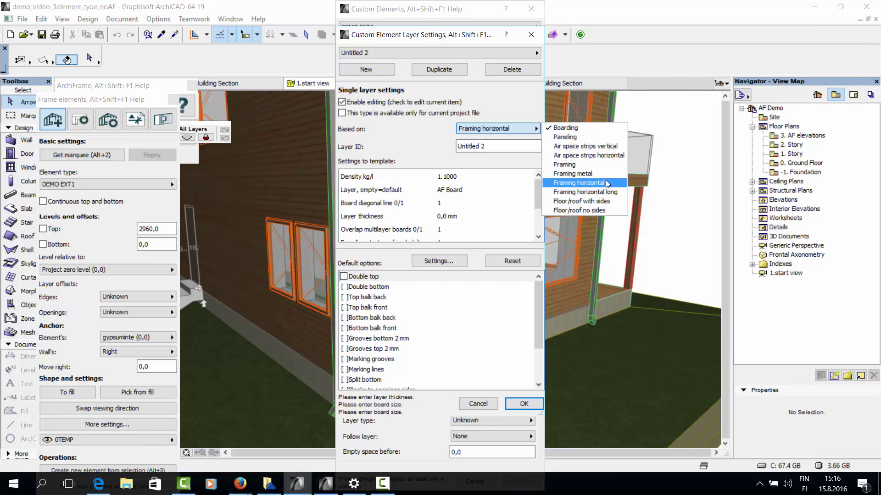
left_click(569, 146)
left_click_drag(501, 147, 358, 146)
type("AIR VER1  22")
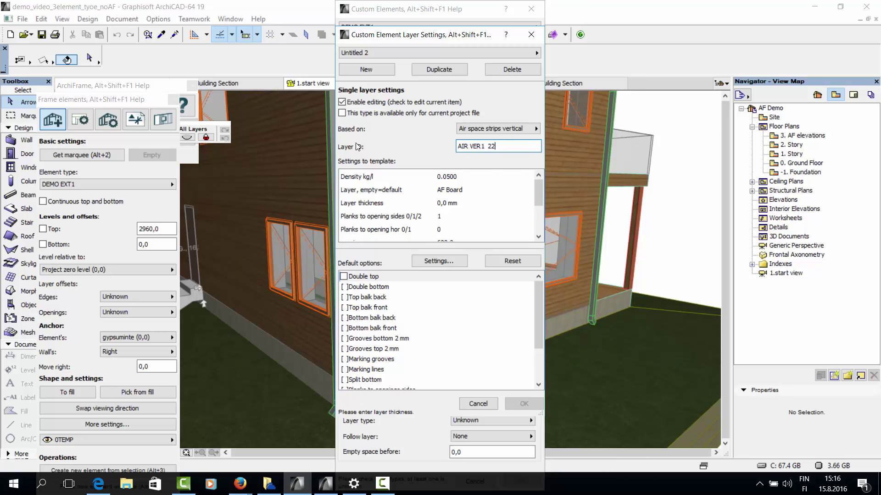
Assign the AIR VER1 22 layer type to the AF studs ext1 layer and set its material ID to 22x50.
left_click(449, 194)
left_click(473, 192)
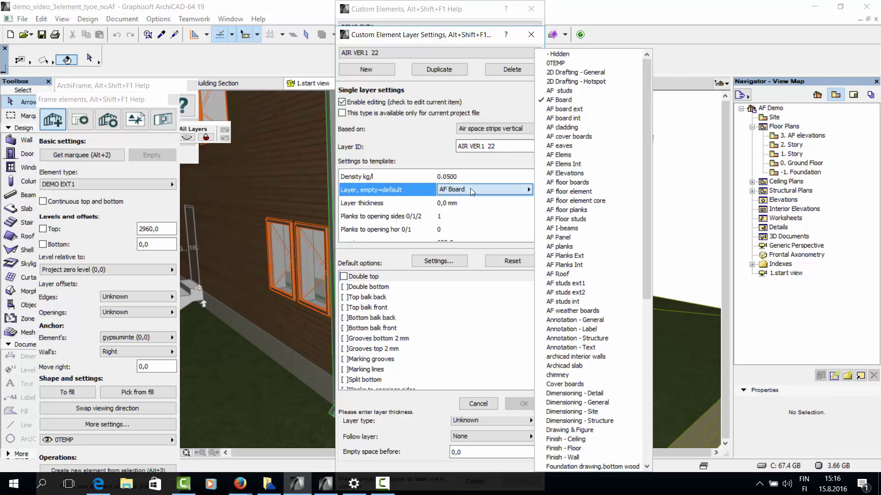
left_click(597, 283)
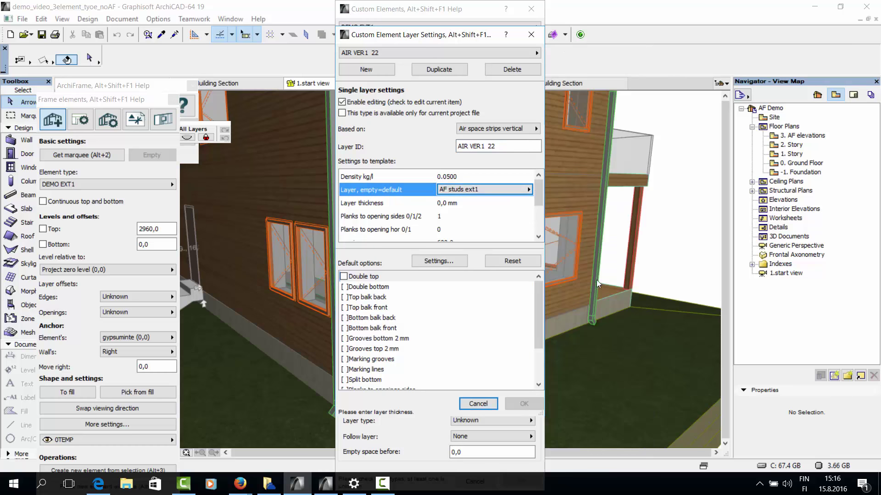
left_click(495, 216)
scroll(496, 216, "down", 1)
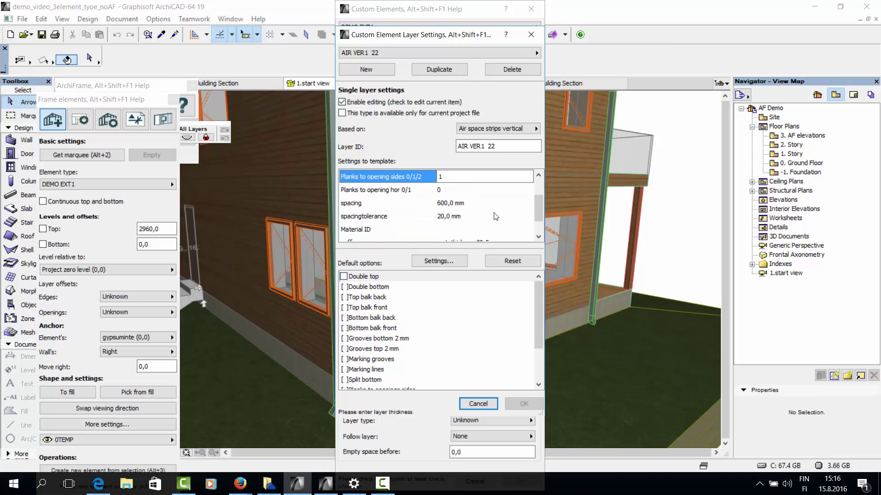
scroll(495, 217, "down", 1)
left_click(496, 202)
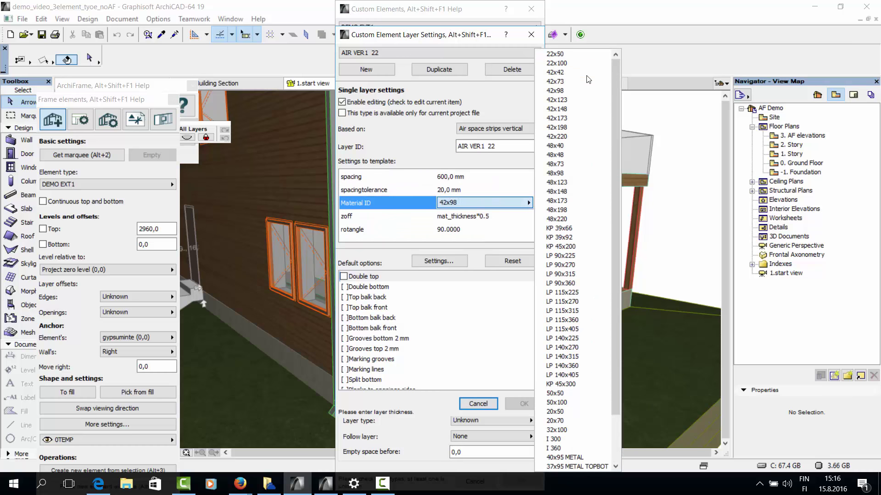
left_click(458, 44)
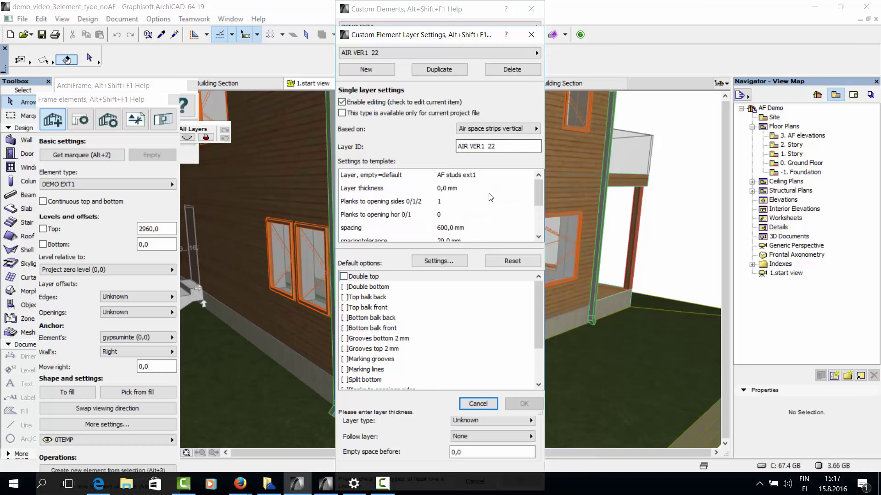
Set the layer thickness of AIR VER1 22 to 22 mm.
scroll(490, 198, "up", 1)
left_click(369, 202)
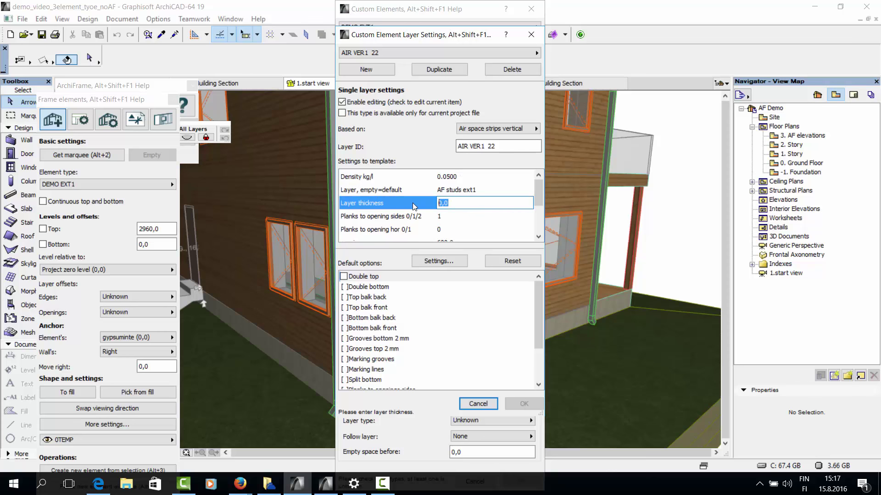
key("Return")
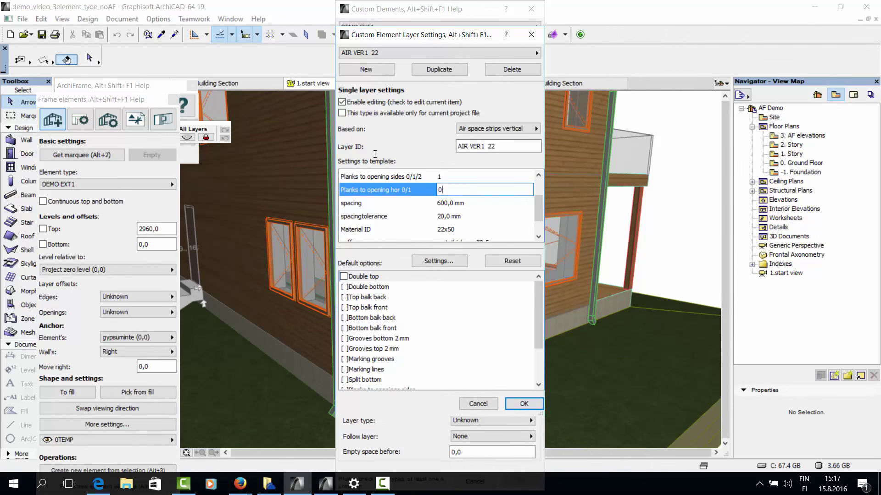
Check the spacing, spacing tolerance, rotation angle and zoff settings of AIR VER1 22, and accept the layer type.
left_click(468, 207)
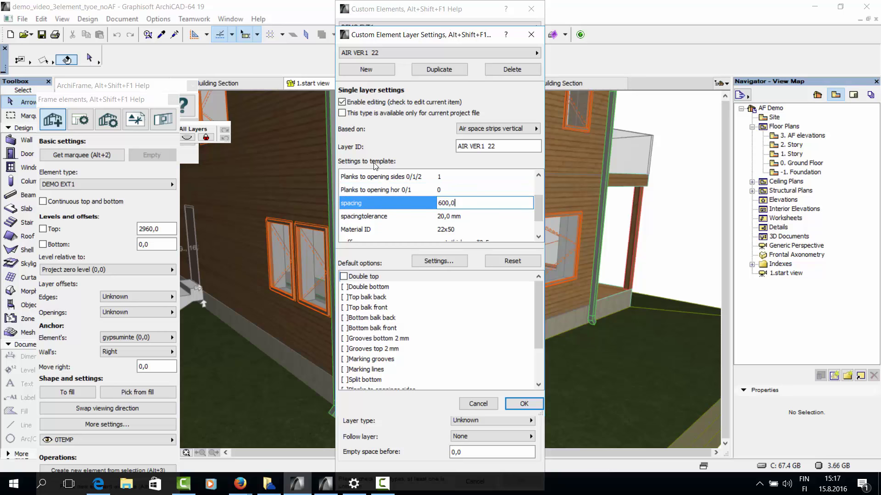
left_click(468, 219)
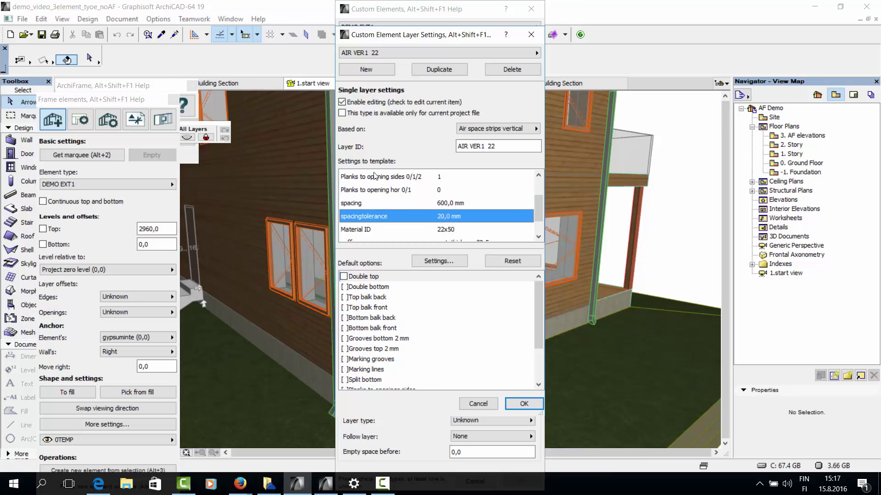
scroll(430, 189, "down", 2)
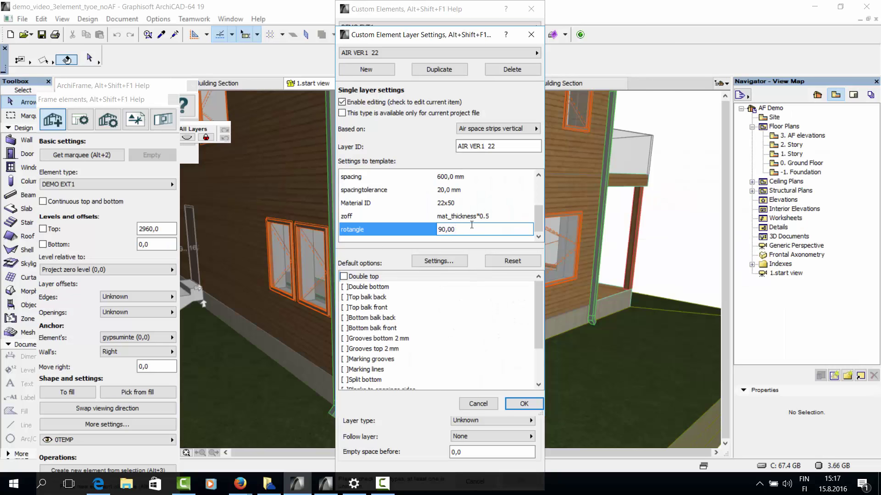
key("Up")
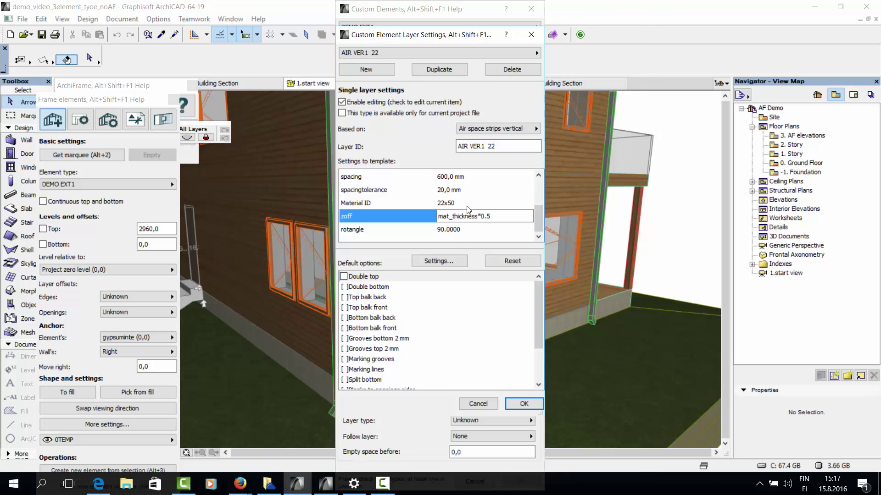
left_click(515, 403)
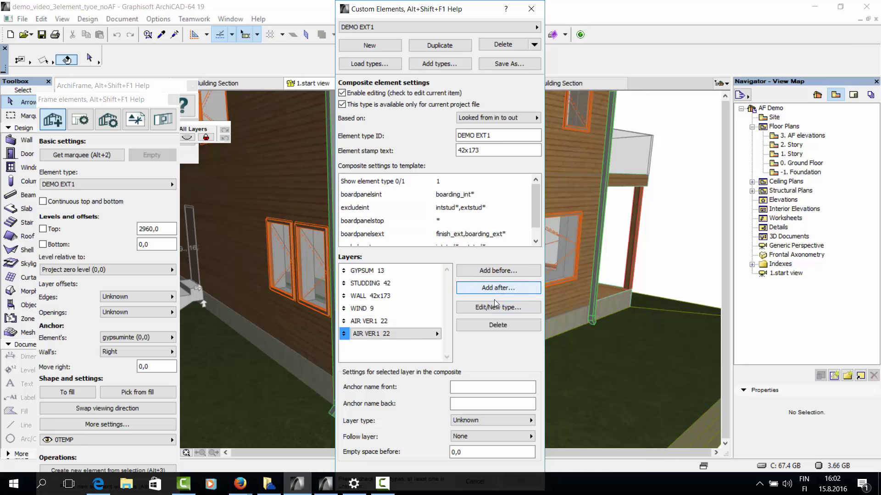
Create a new Air space strips vertical layer type for the sixth layer, below the first air space layer.
left_click(497, 307)
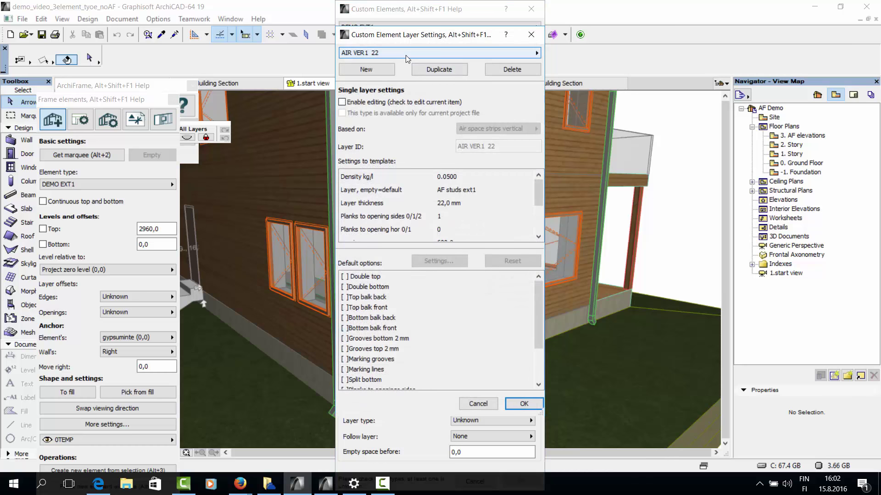
left_click(403, 57)
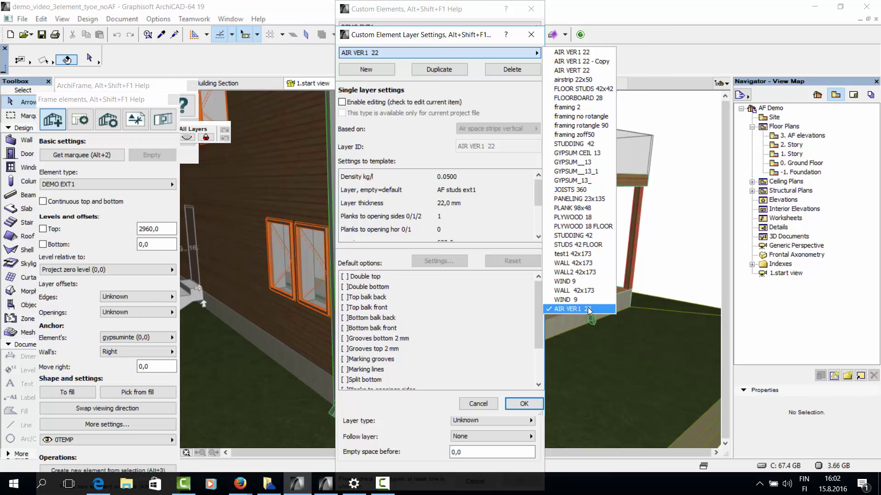
left_click(422, 93)
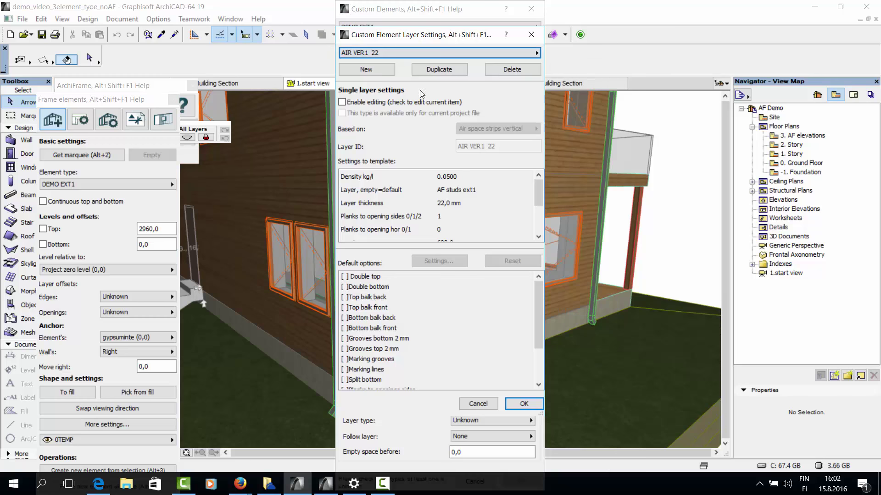
left_click(371, 70)
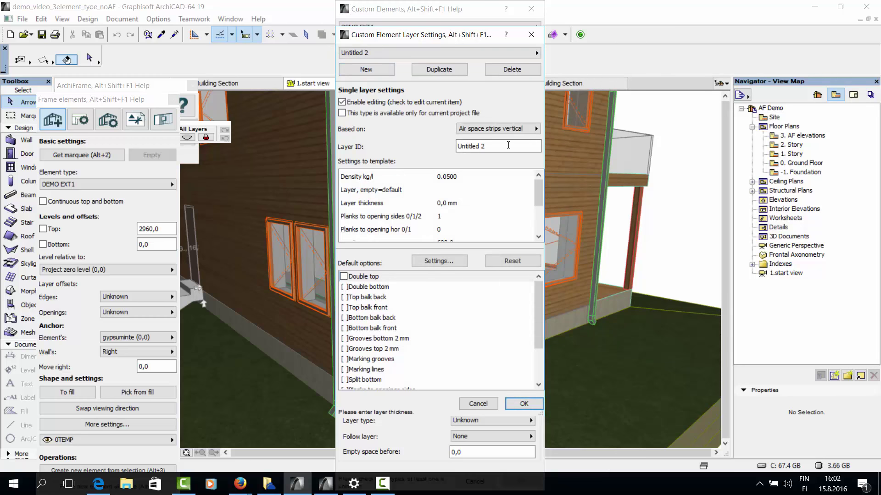
Name the new air space layer type AIR VER2 22.
key("ctrl+a")
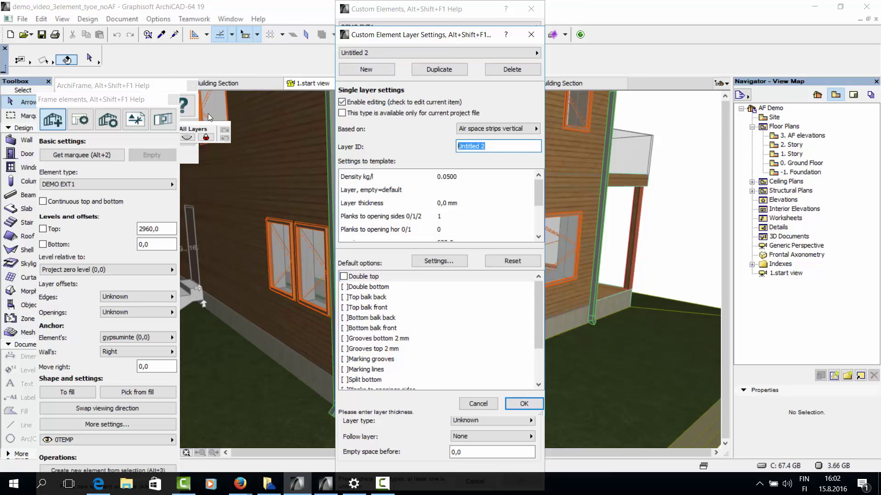
type("ARI VER")
key("BackSpace")
key("BackSpace")
key("BackSpace")
key("BackSpace")
key("BackSpace")
key("BackSpace")
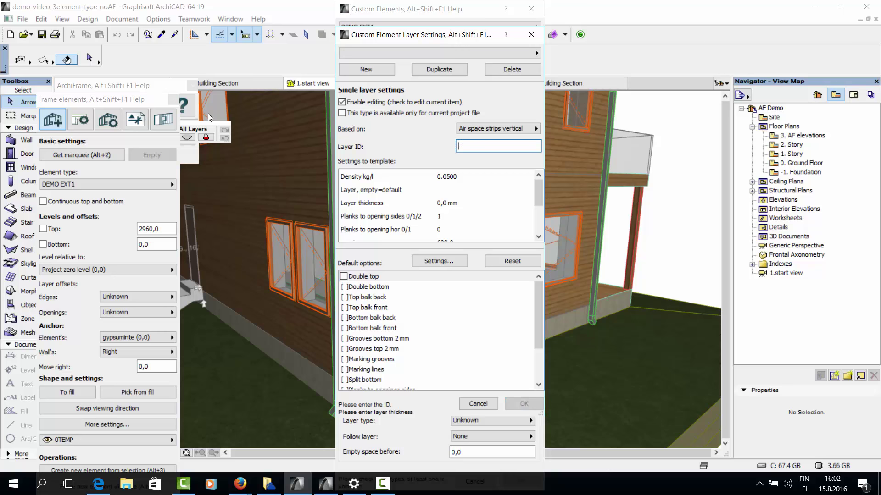
type("AIR VER")
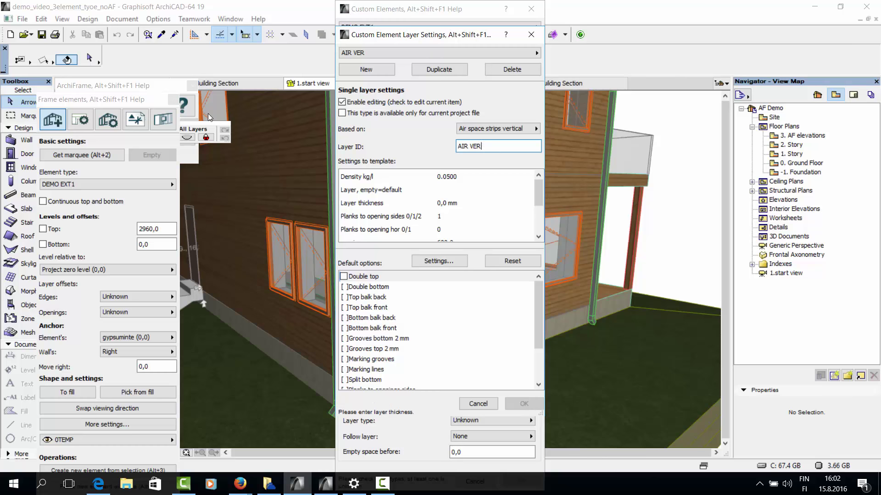
type("2 22")
Assign AIR VER2 22 to the AF studs ext2 layer and set its layer thickness to 22 mm.
left_click(465, 191)
left_click(482, 189)
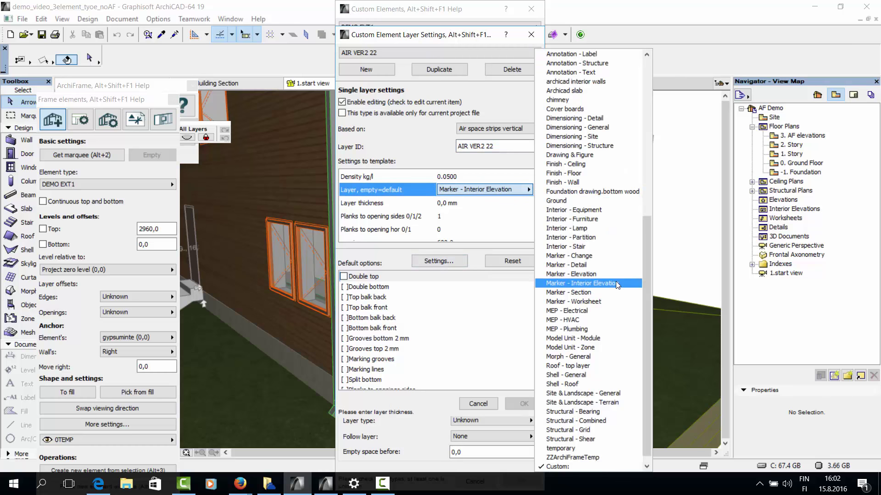
scroll(593, 216, "up", 6)
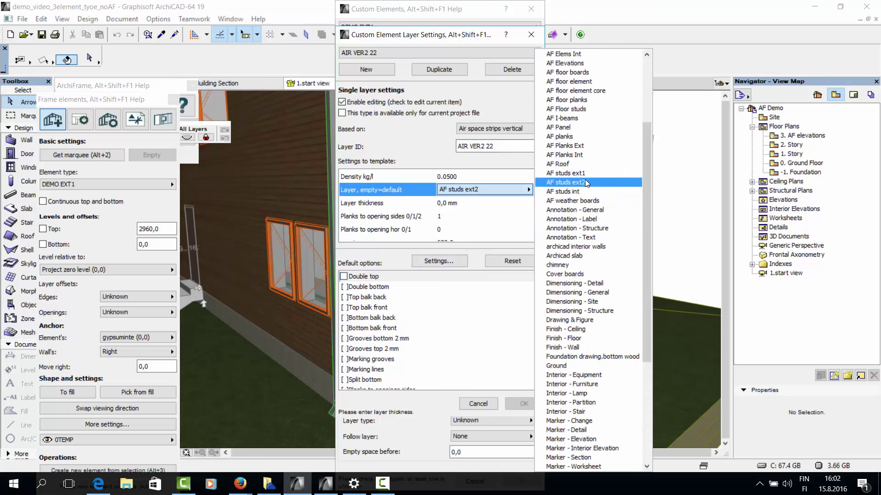
left_click(587, 182)
left_click(484, 206)
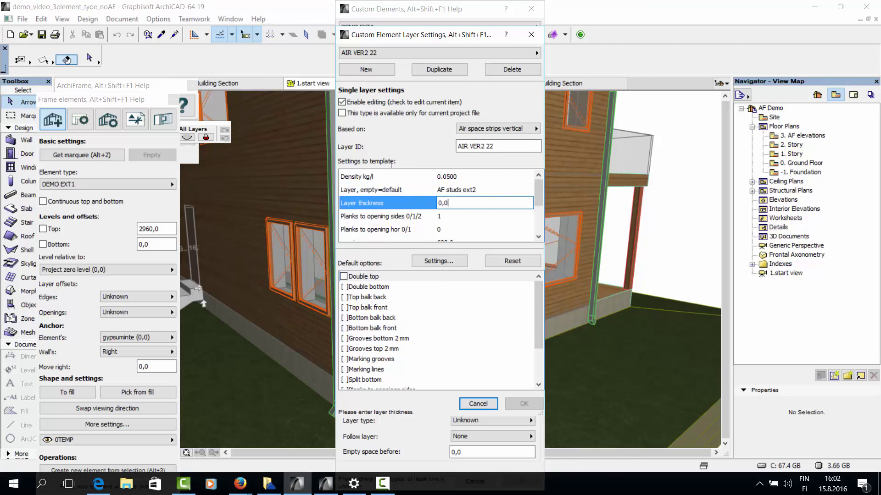
double_click(488, 205)
type("22")
Set the material of the AIR VER2 22 layer type to 22x50 and accept the layer settings.
scroll(464, 223, "down", 1)
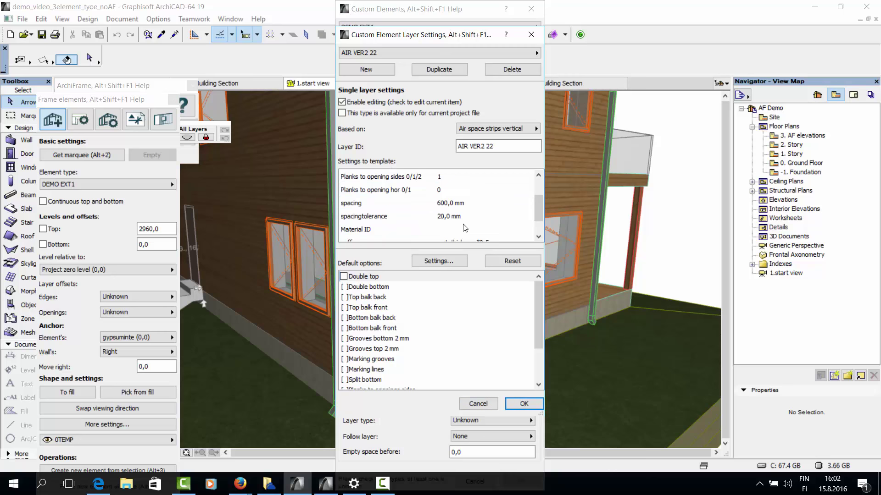
scroll(470, 226, "down", 2)
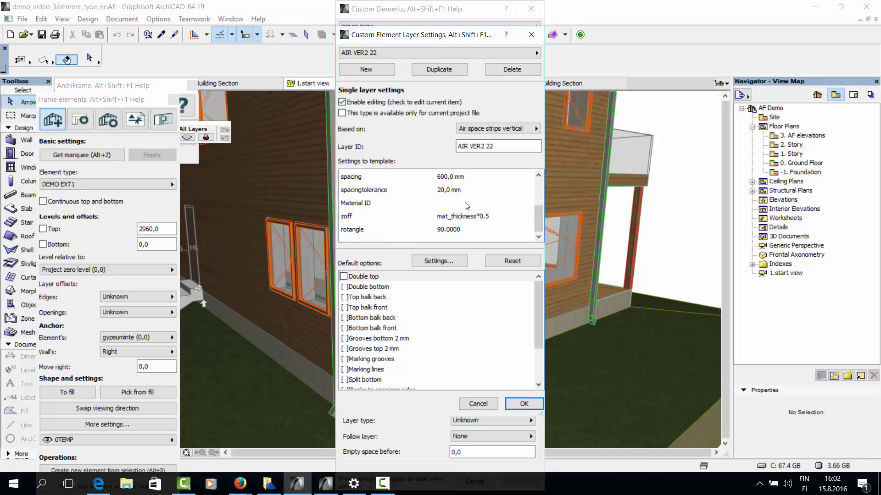
left_click(469, 205)
left_click(472, 202)
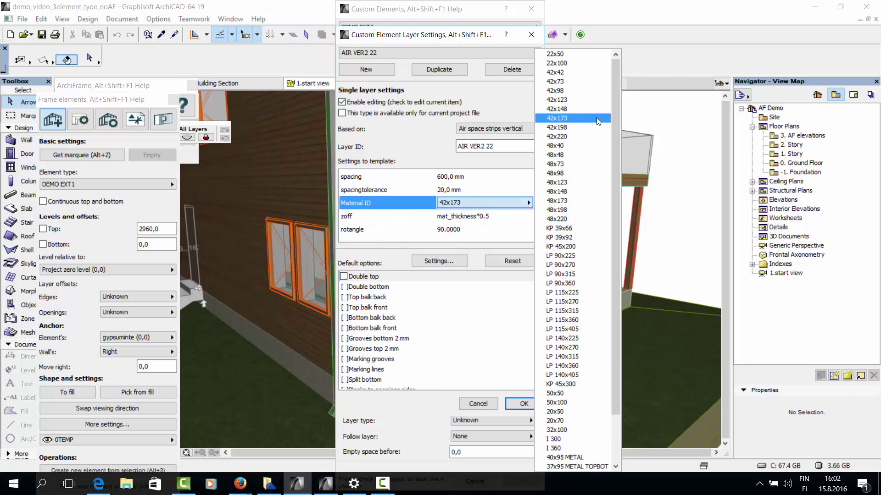
left_click(568, 54)
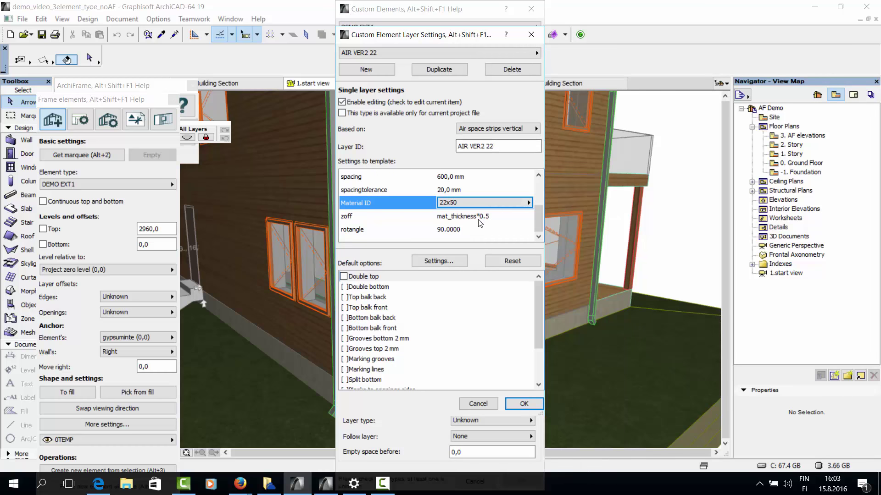
left_click(524, 404)
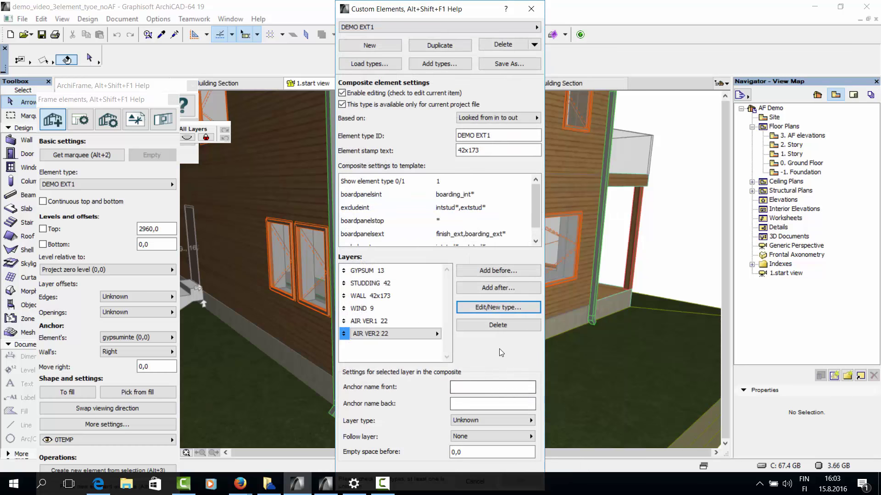
Add a seventh layer after AIR VER2 22 with a new Paneling-based layer type named PANELING 23x135.
left_click(500, 288)
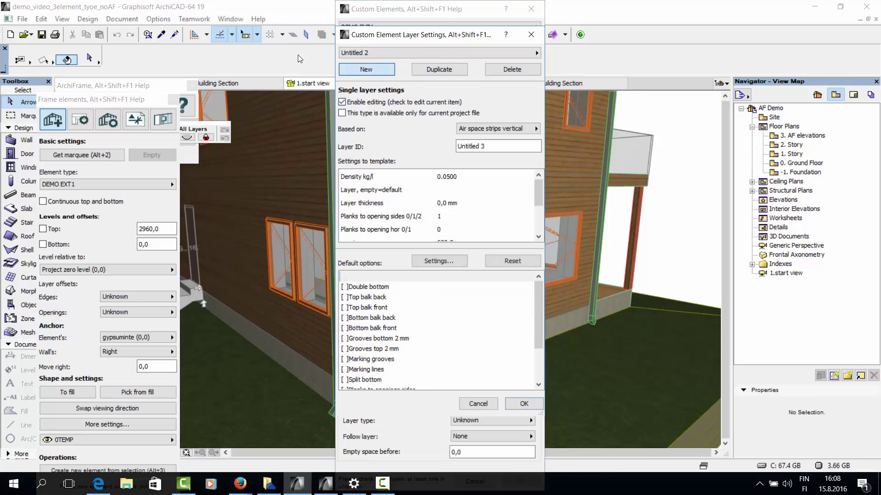
left_click(473, 128)
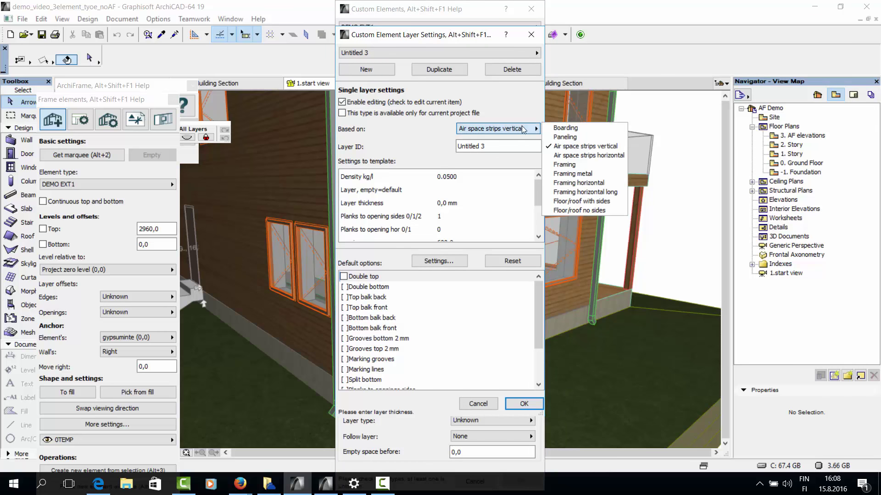
left_click(557, 137)
key("Tab")
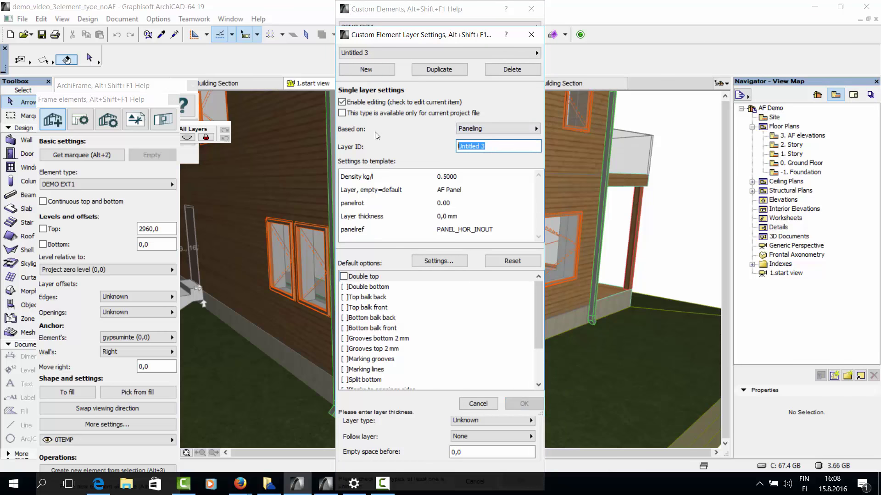
type("PANELING 23x135")
Assign the paneling type to the AF cladding layer, set its thickness to 23 mm, and accept it with panelref PANEL_HOR_INOUT.
left_click(445, 188)
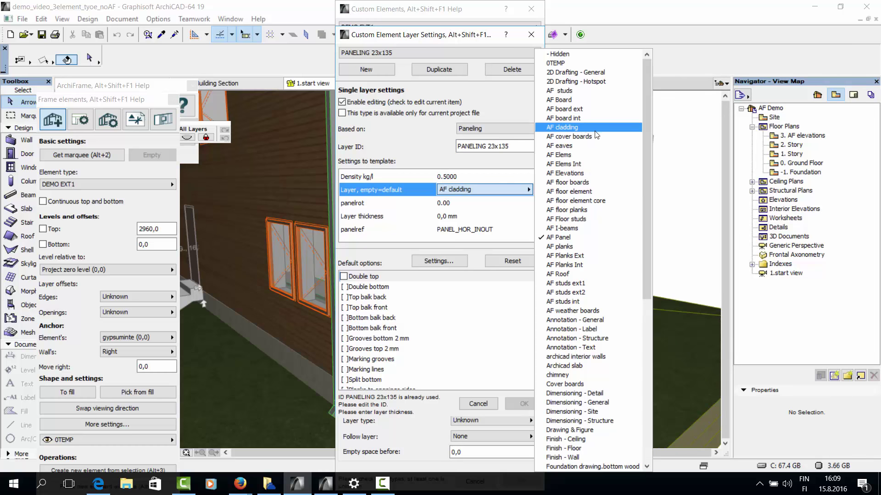
left_click(601, 128)
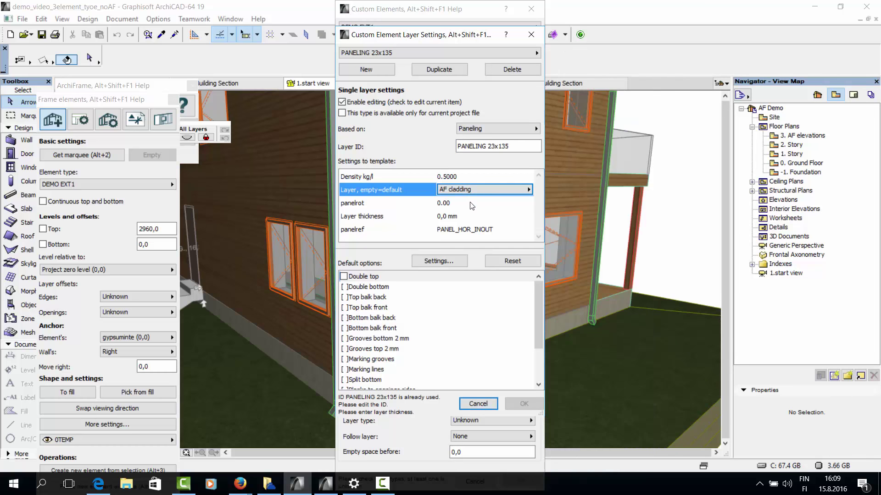
left_click(473, 216)
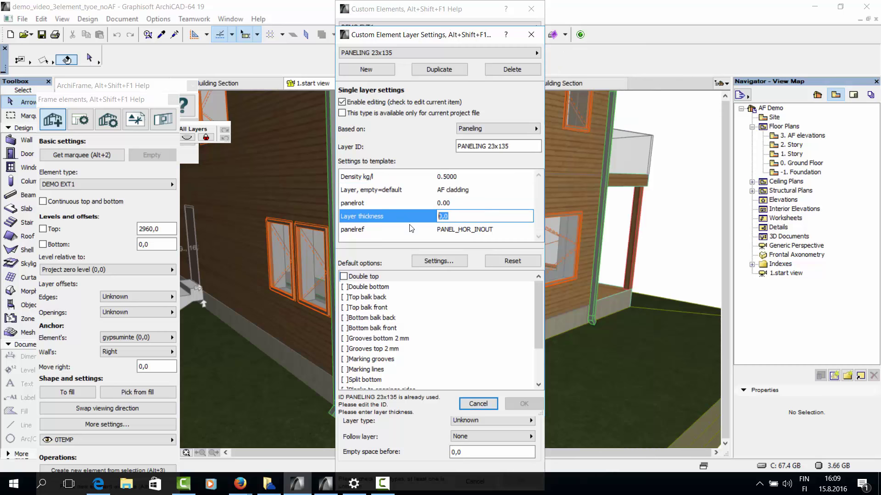
type("23,0")
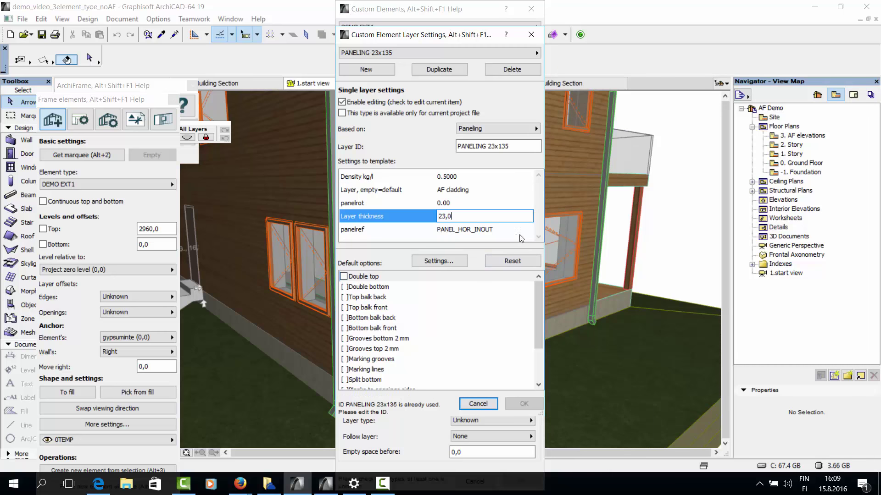
key("Tab")
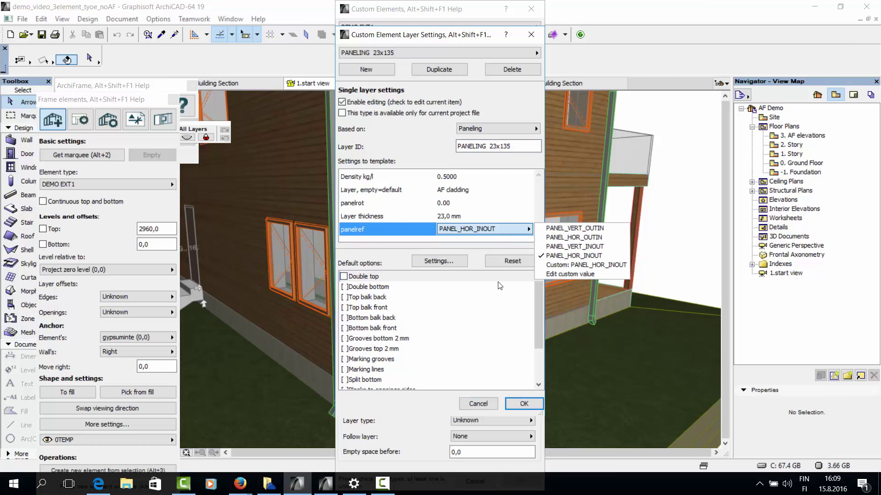
left_click(517, 406)
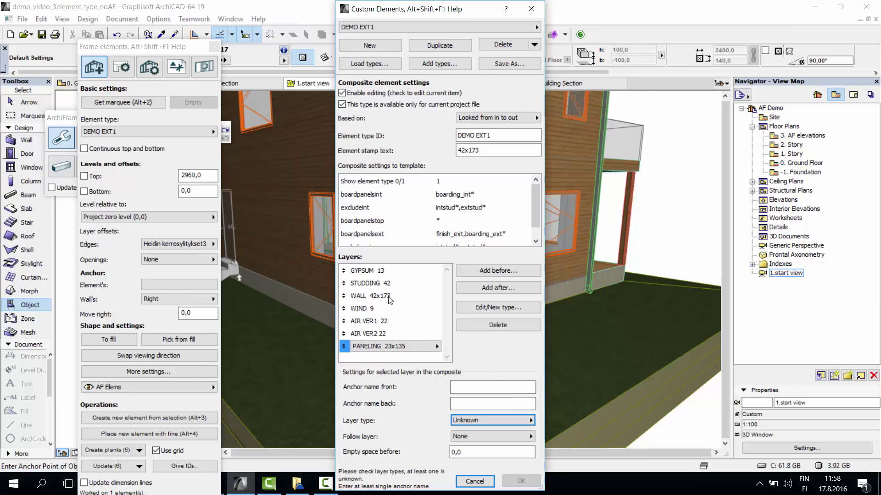
Set the layer type of WALL 42x173 in the composite to Main framing.
left_click(371, 296)
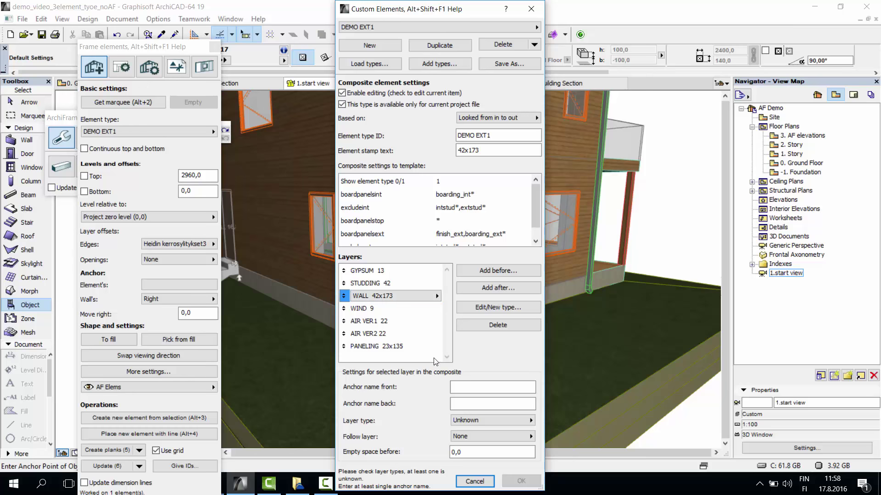
left_click(528, 421)
left_click(547, 432)
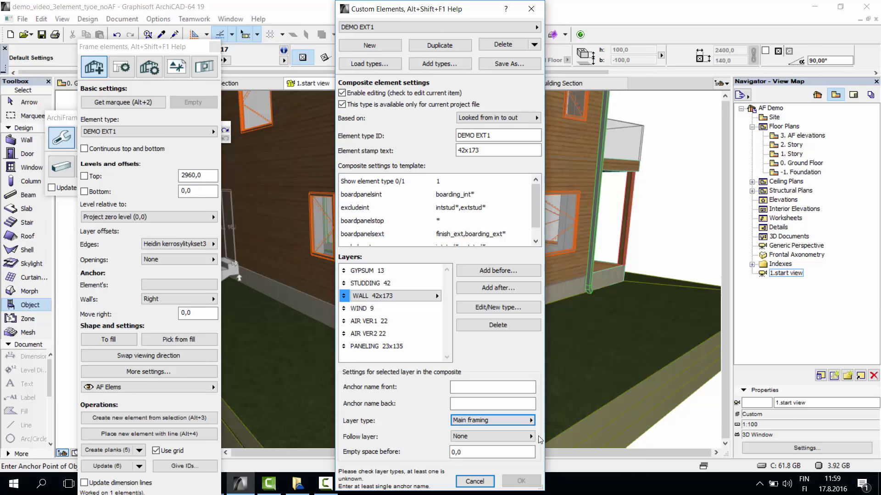
Name the front anchor of the GYPSUM 13 layer Gypsum int.
left_click(365, 271)
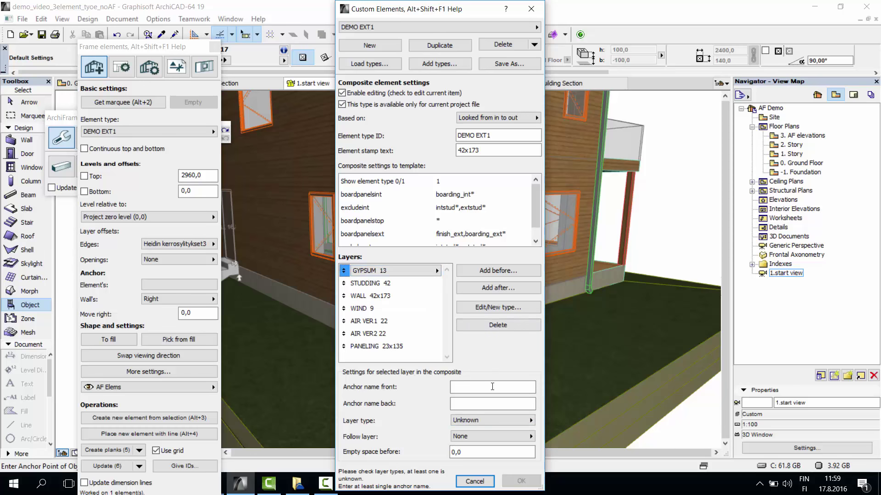
left_click(487, 386)
type("Gypsum int")
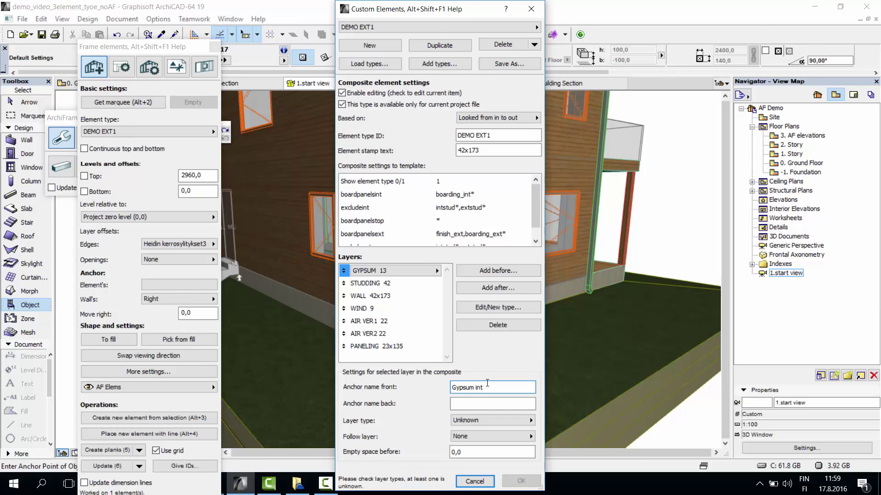
left_click_drag(499, 389, 397, 390)
left_click(511, 390)
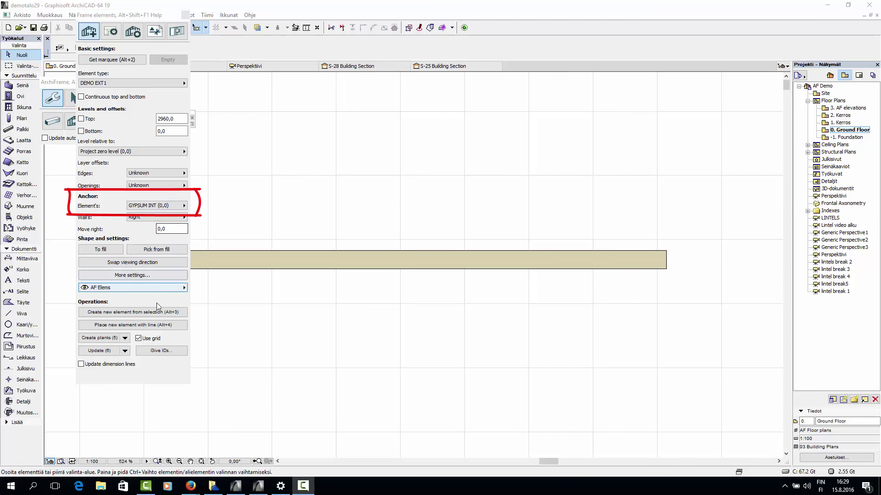
In the demotalo29 floor plan, place a DEMO EXT1 element by line along the wall's upper edge, anchored at GYPSUM INT.
left_click(126, 325)
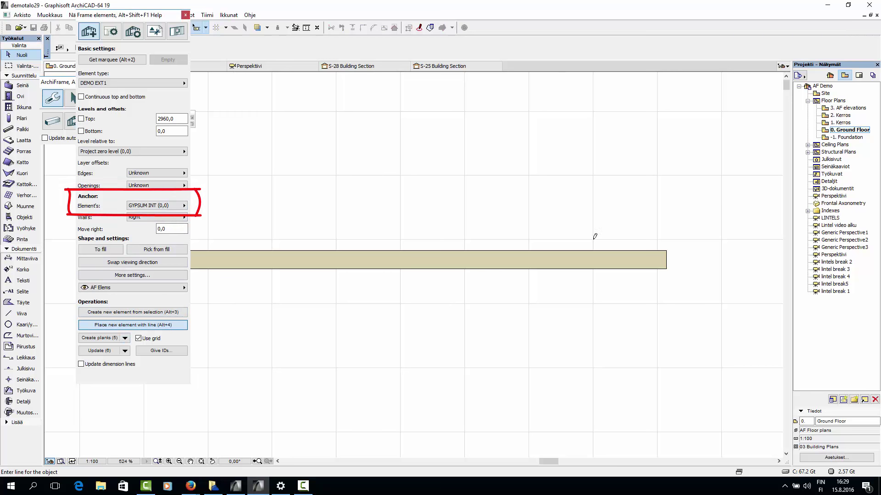
left_click(666, 250)
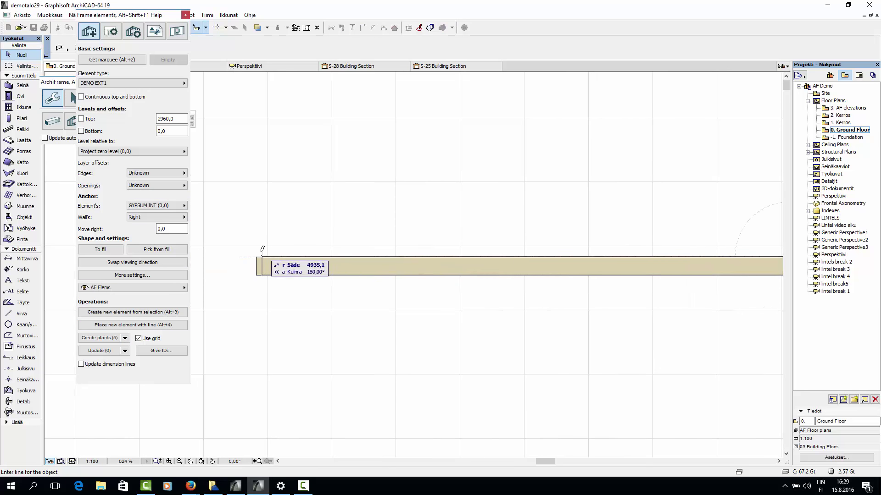
left_click(255, 256)
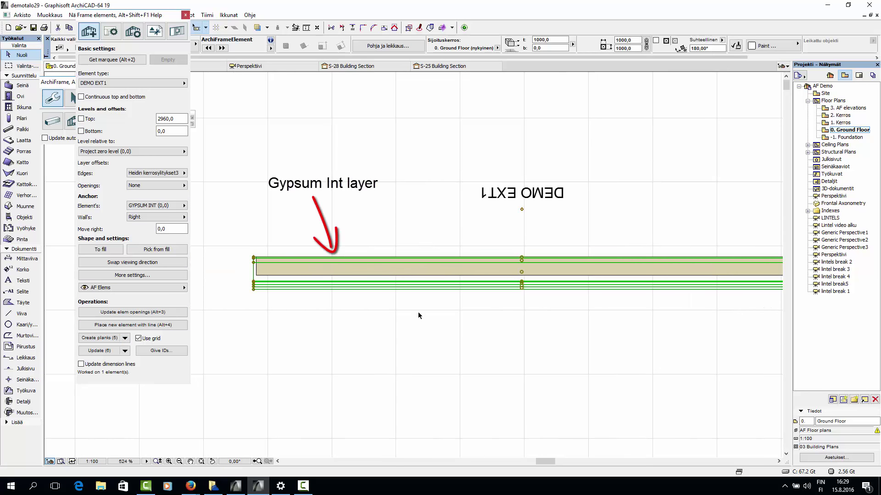
scroll(404, 317, "right", 2)
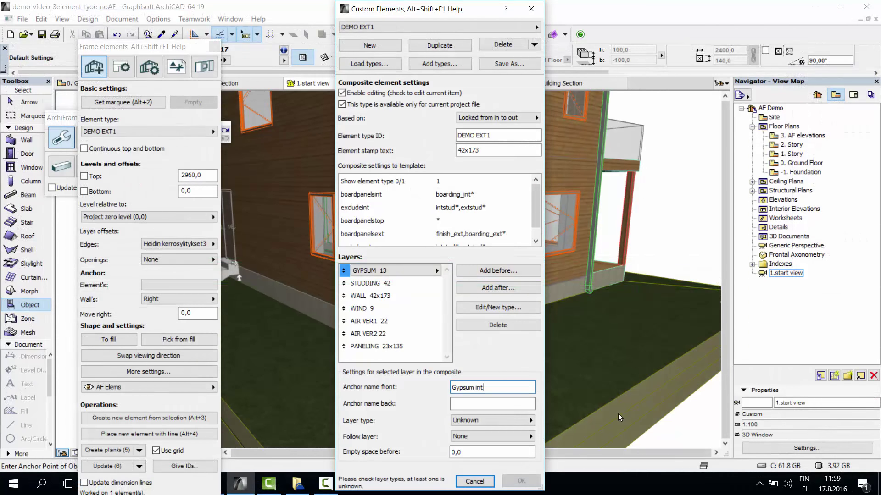
Set the GYPSUM 13 layer type to Boarding interior and make it follow the WALL 42x173 (core) layer.
left_click(527, 421)
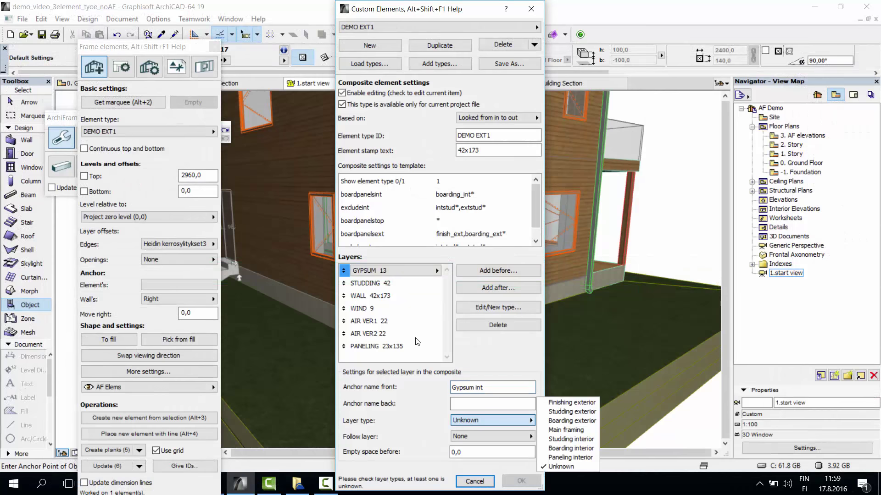
left_click(569, 448)
left_click(514, 442)
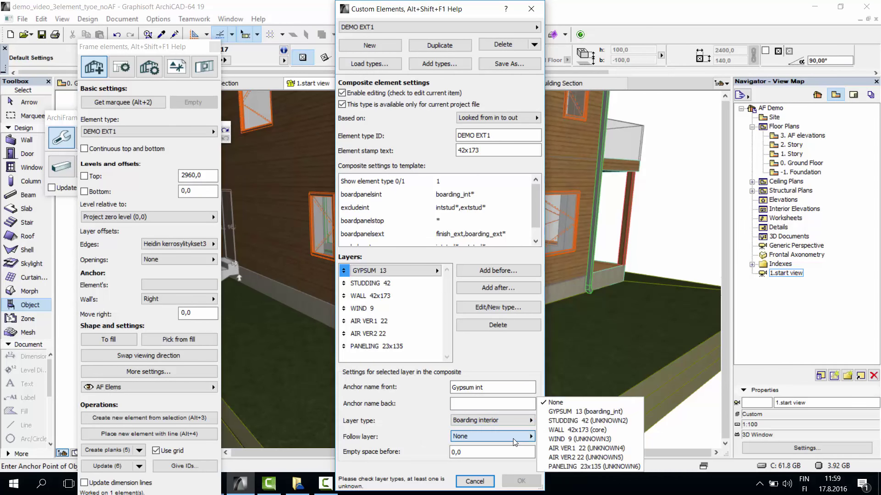
left_click(566, 432)
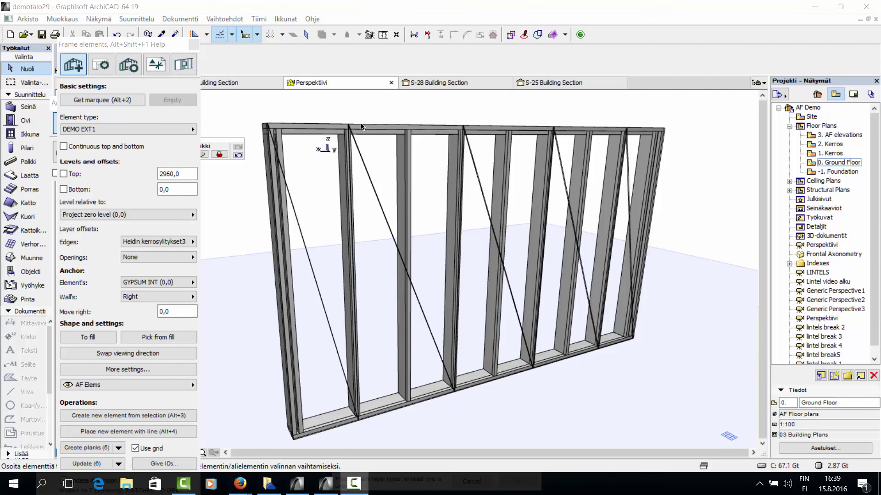
Examine in the demotalo29 3D view how the main framing, interior studding and gypsum boards align, selecting each as single pieces and groups.
scroll(357, 129, "up", 3)
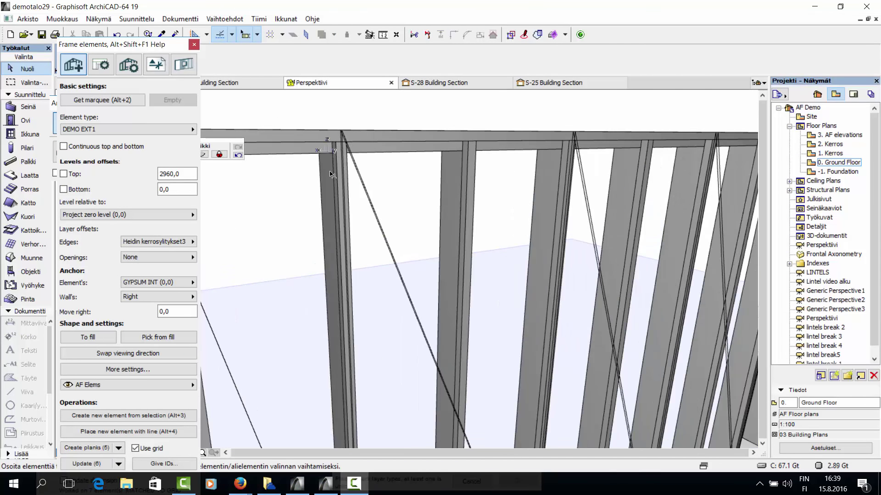
left_click(333, 175)
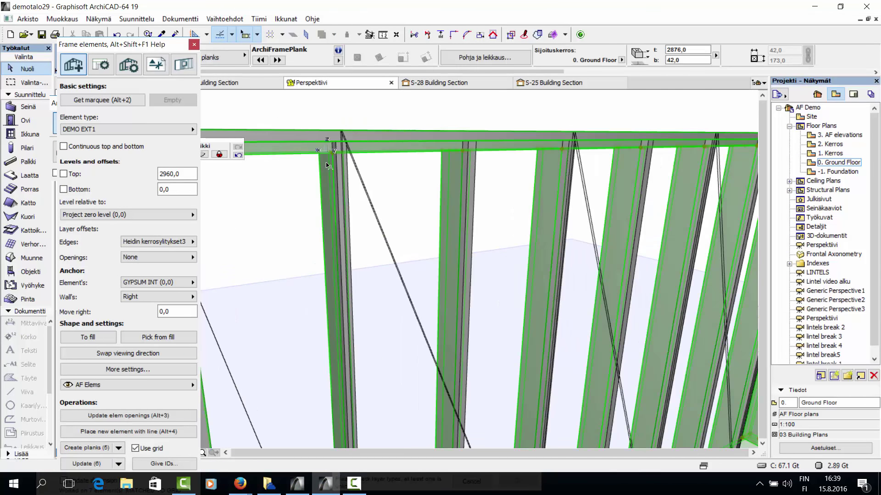
left_click(511, 34)
left_click(397, 129)
left_click(334, 161)
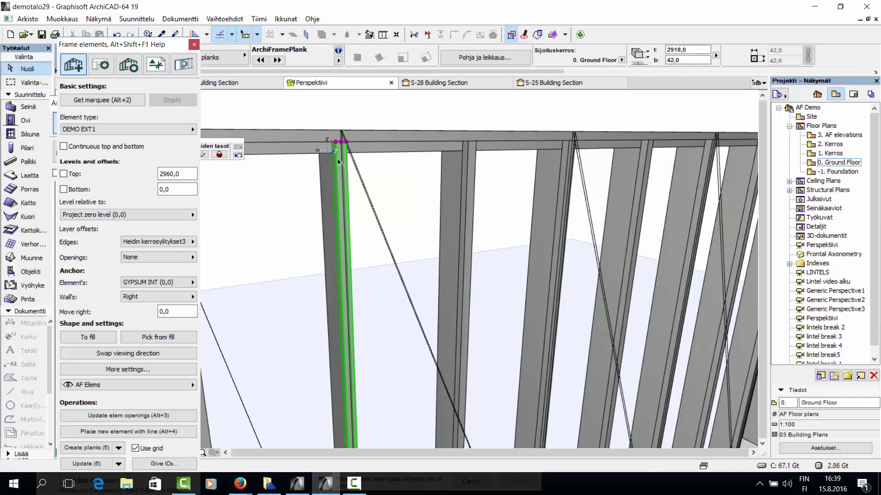
left_click(511, 34)
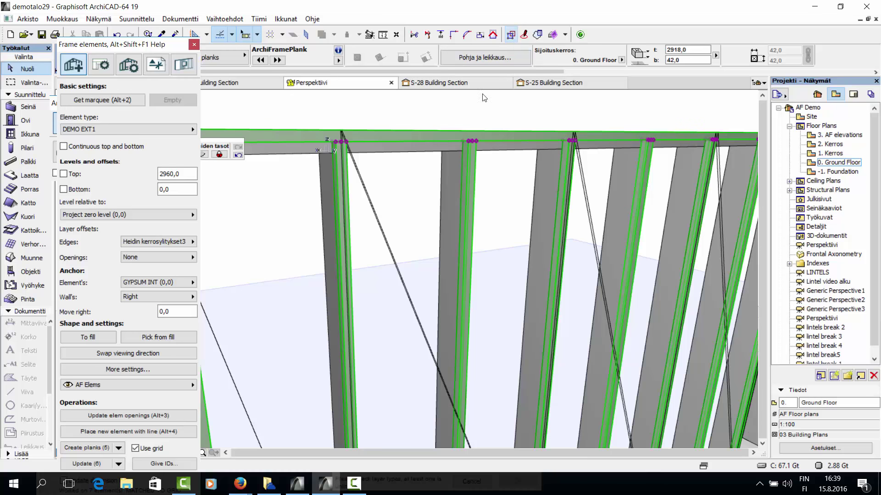
key("Escape")
left_click(340, 134)
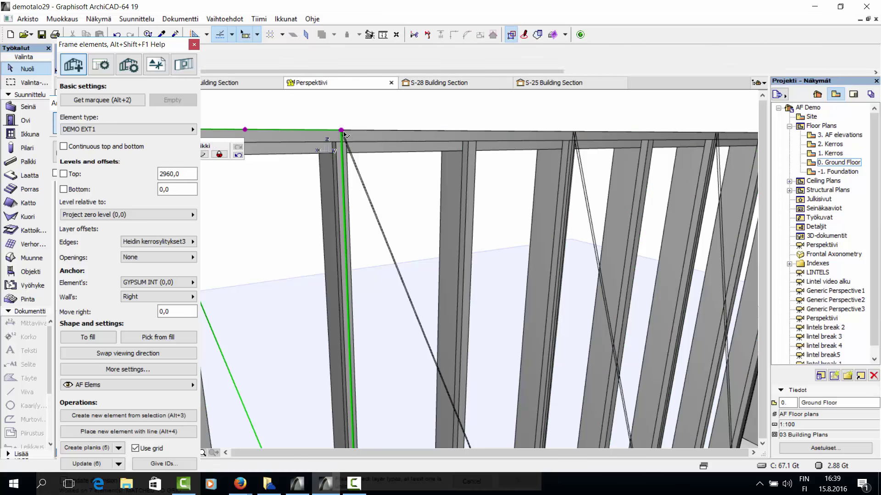
left_click(511, 34)
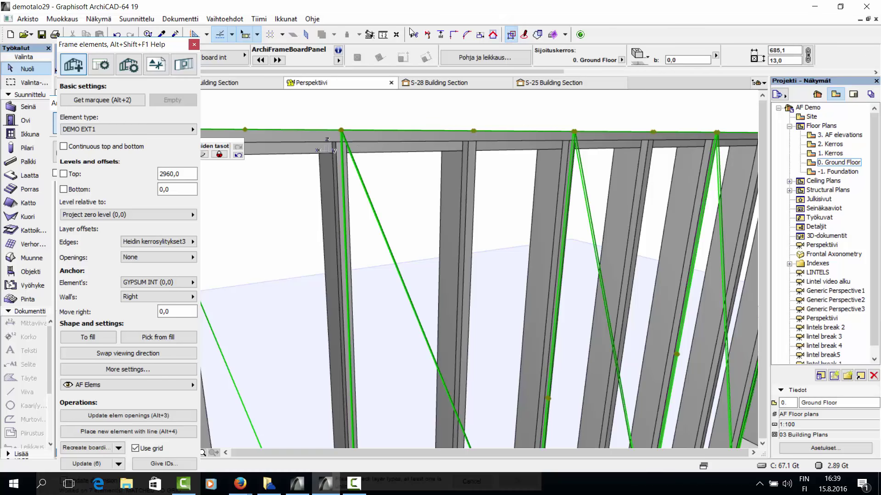
scroll(431, 162, "down", 3)
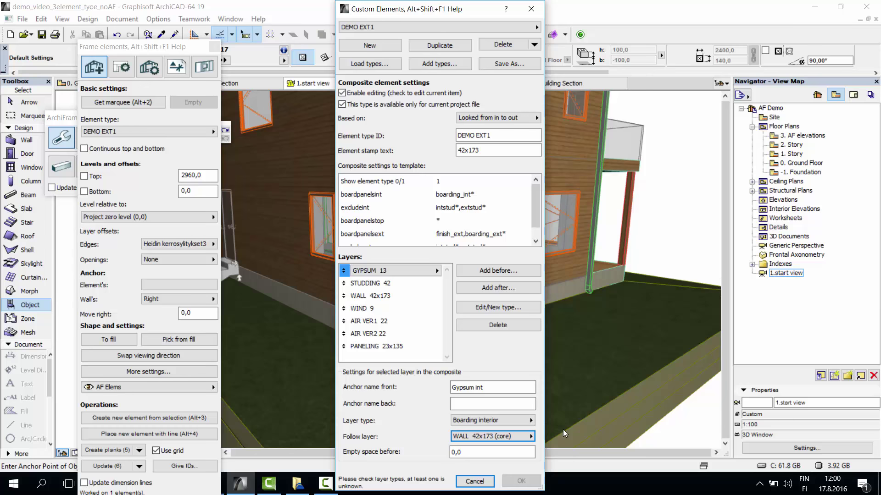
Name the front anchor of the STUDDING 42 layer Studding int.
left_click(389, 284)
left_click(480, 387)
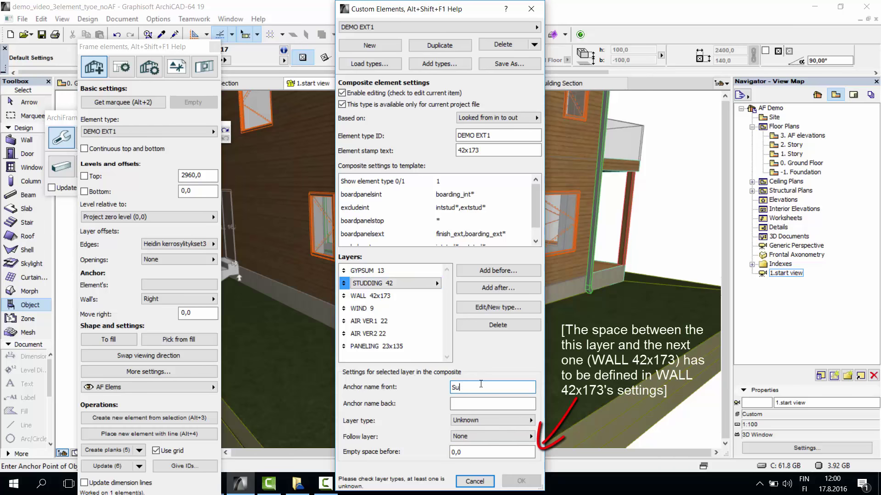
type("Studding int")
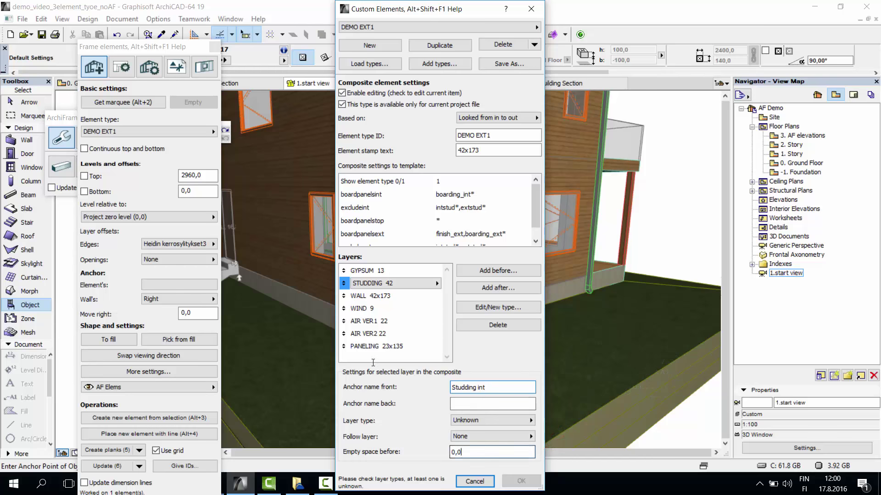
Set the STUDDING 42 layer type to Studding interior and make it follow the WALL 42x173 (core) layer.
left_click(486, 404)
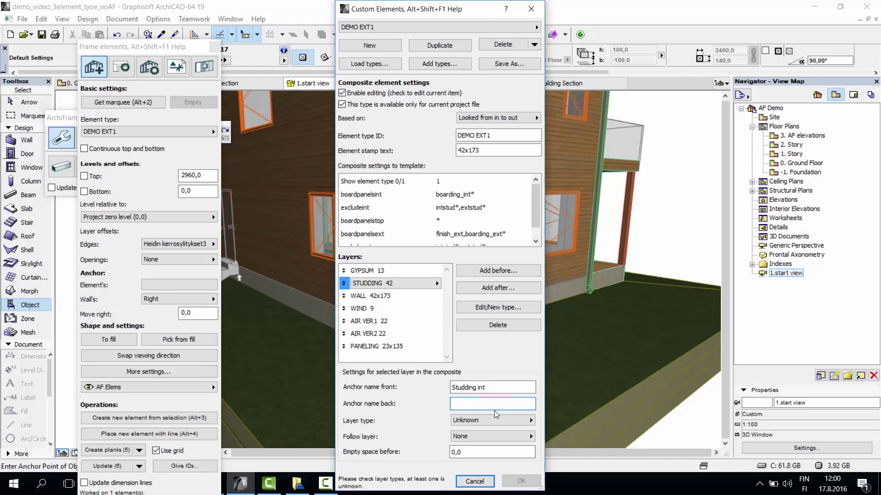
key("Tab")
key("alt+Down")
key("Up")
key("Up")
key("Up")
key("Return")
key("Tab")
key("alt+Down")
key("Down")
key("Down")
key("Down")
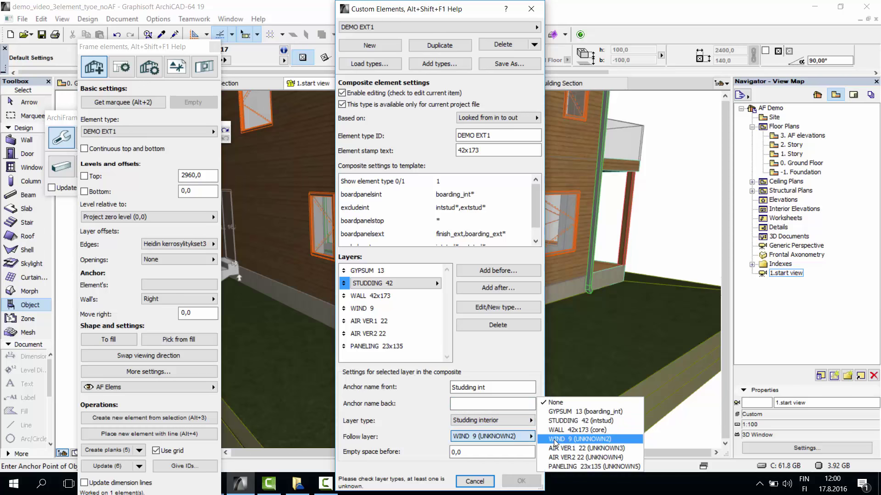
key("Return")
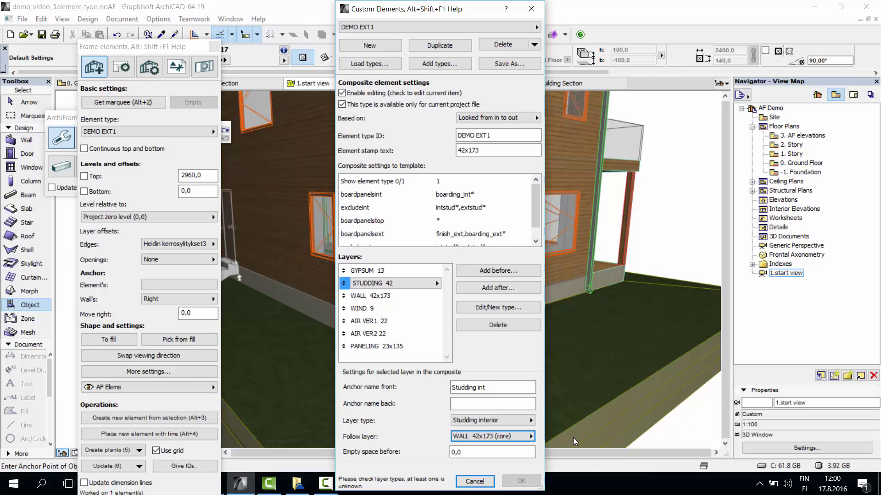
Name the WALL 42x173 layer's front anchor Core int and its back anchor Core ext, keeping None as the follow layer.
left_click(403, 297)
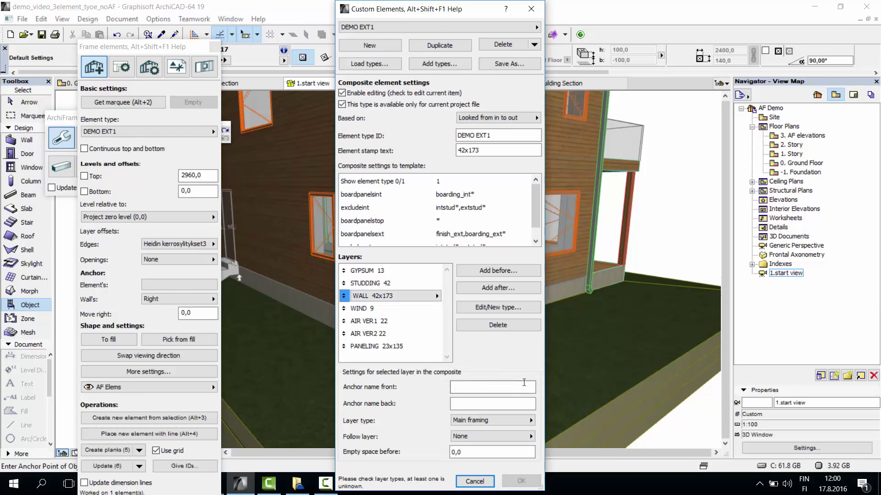
left_click(525, 386)
type("Core int")
left_click(498, 401)
type("Core ex")
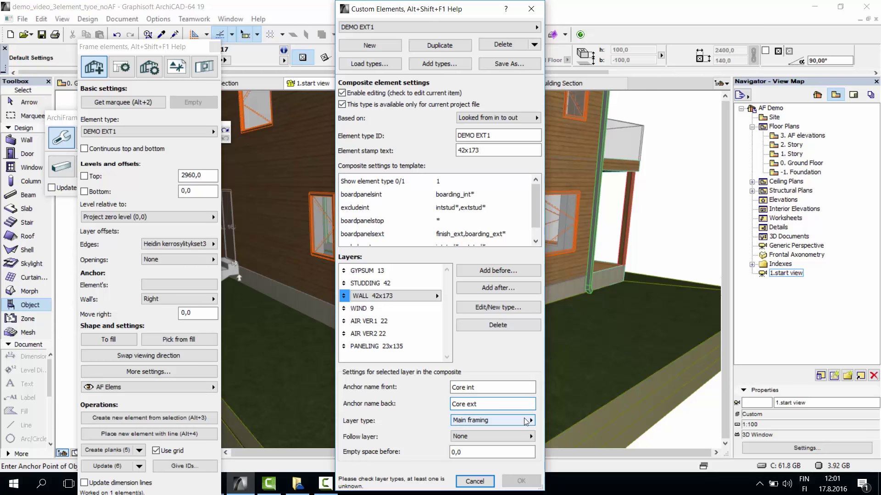
left_click(529, 436)
key("Escape")
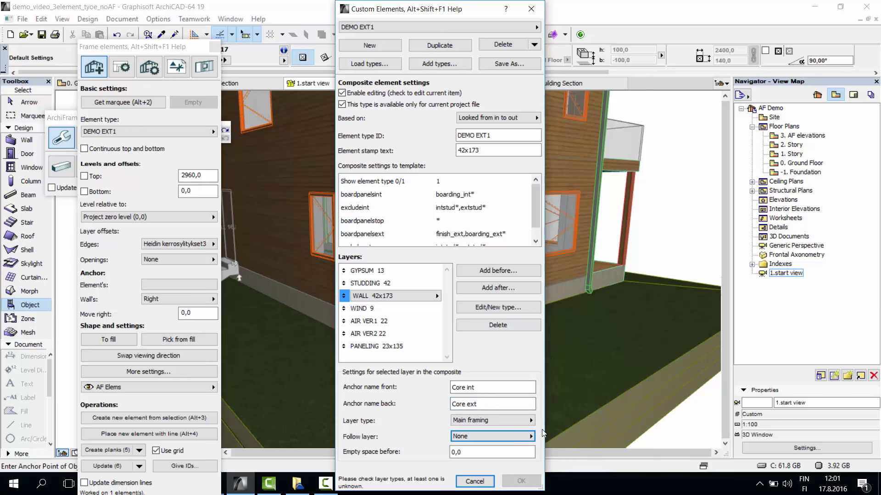
Name the front anchor of the WIND 9 layer Wind int and set its layer type to Boarding exterior.
left_click(407, 311)
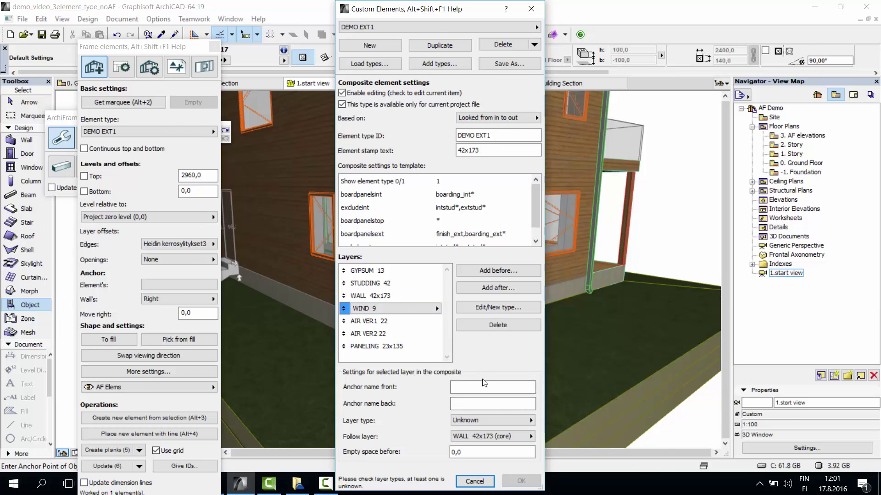
type("Wind int")
left_click(513, 421)
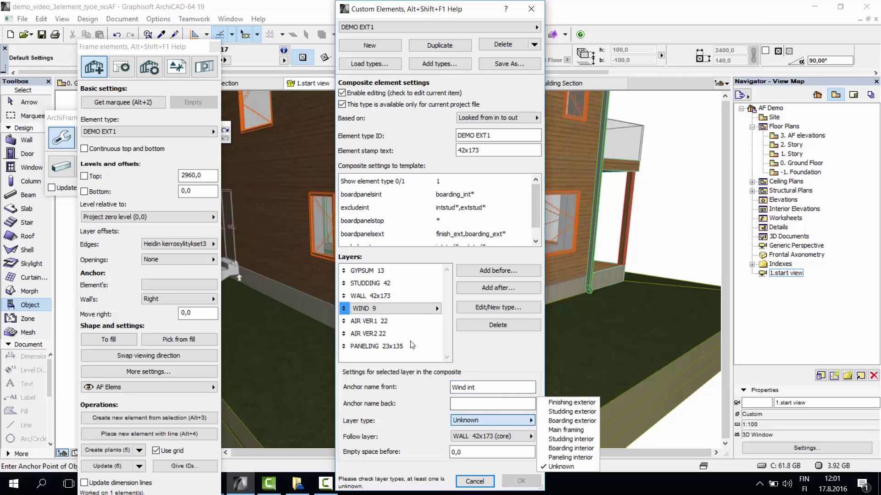
left_click(553, 421)
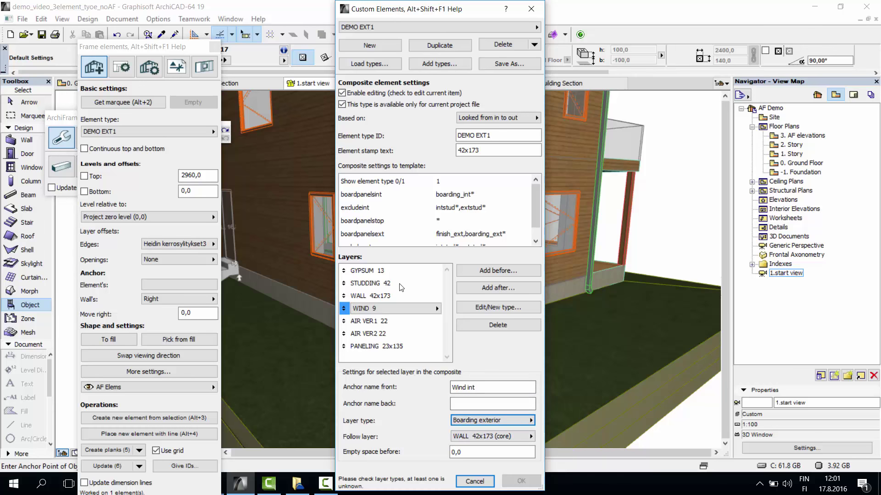
Name the front anchor of the AIR VER1 22 layer ext stud int and set its layer type to Studding exterior.
left_click(380, 324)
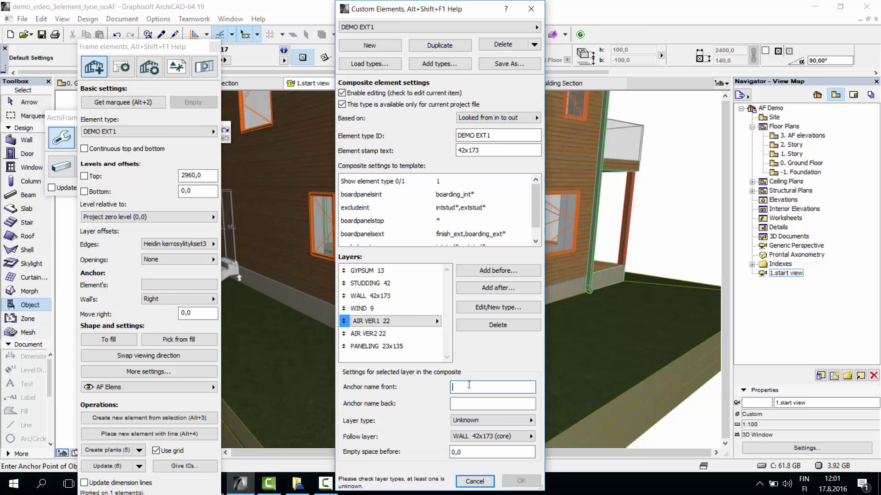
type("ext stud int")
left_click(509, 423)
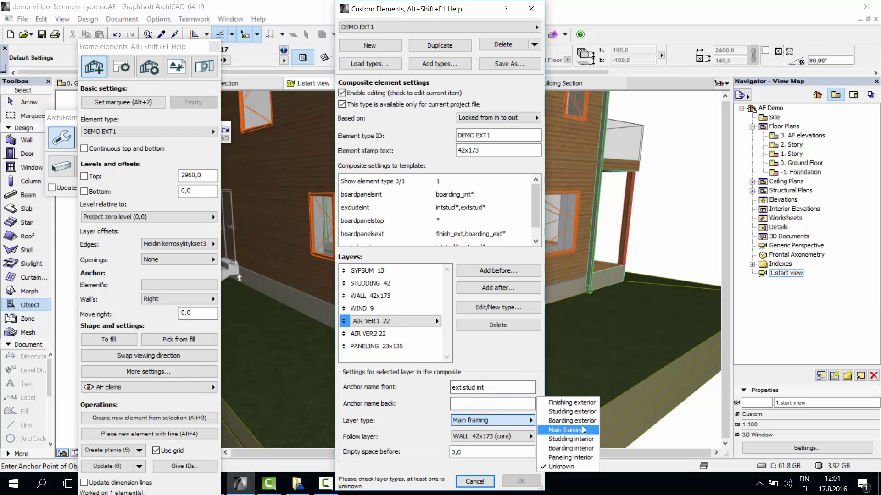
left_click(572, 411)
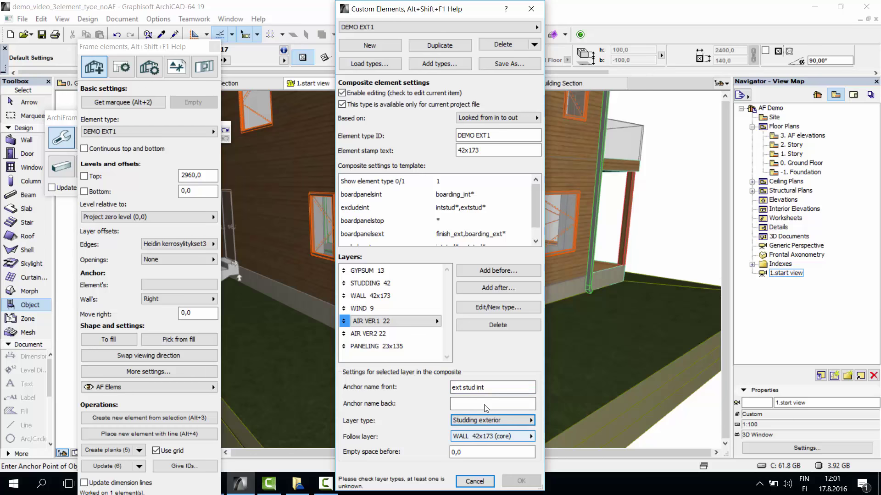
Name the front anchor of the AIR VER2 22 layer ext stud 2 int and set its layer type to Studding exterior.
left_click(380, 333)
left_click(492, 386)
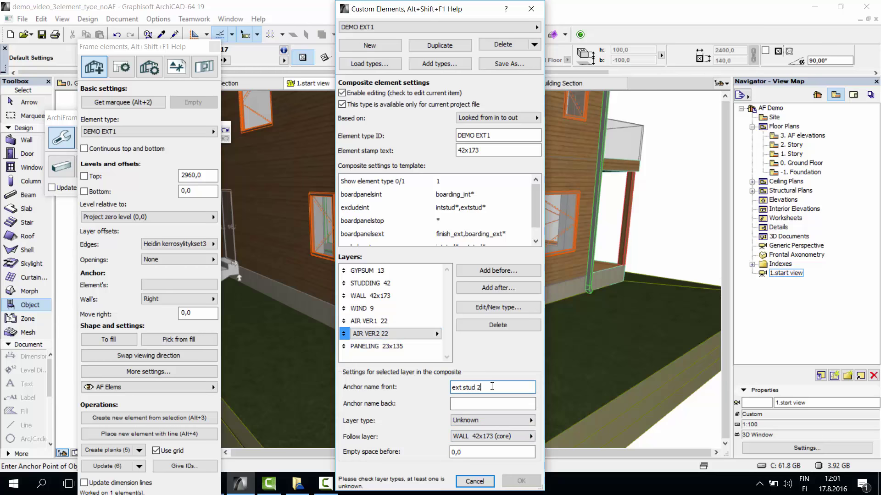
left_click(491, 420)
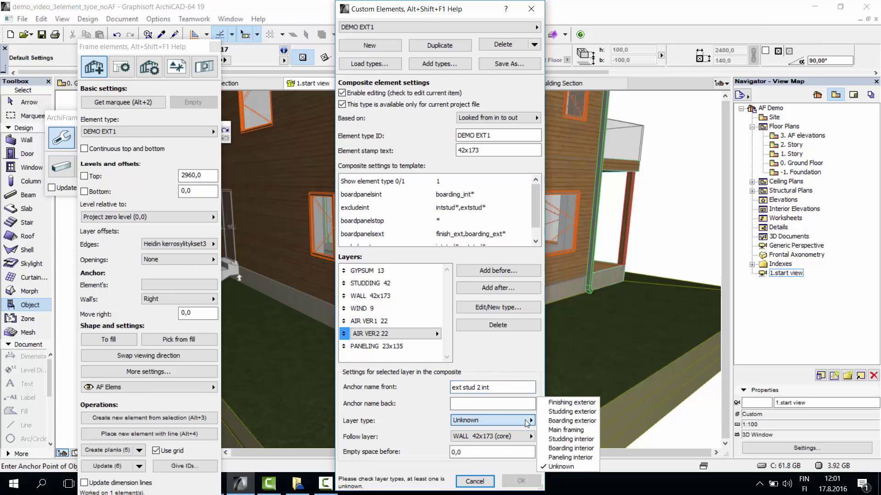
left_click(571, 411)
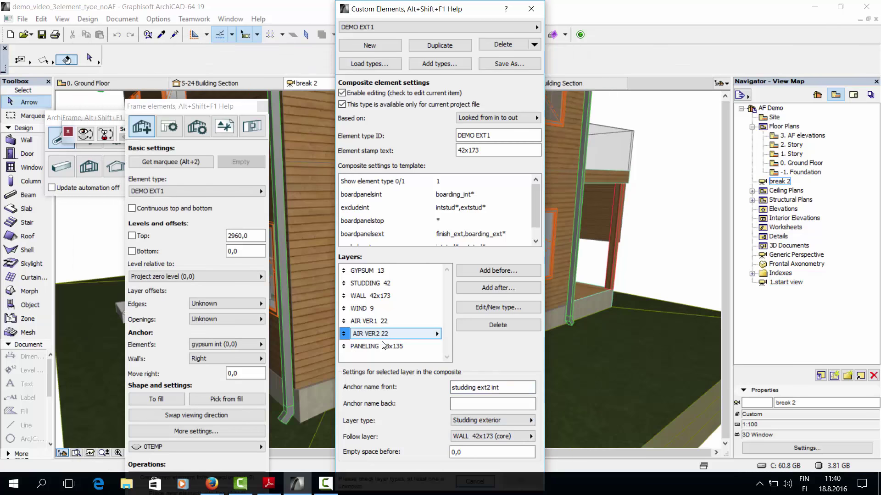
Name the PANELING 23x135 layer's front anchor cladding int and its back anchor cladding ext.
left_click(382, 346)
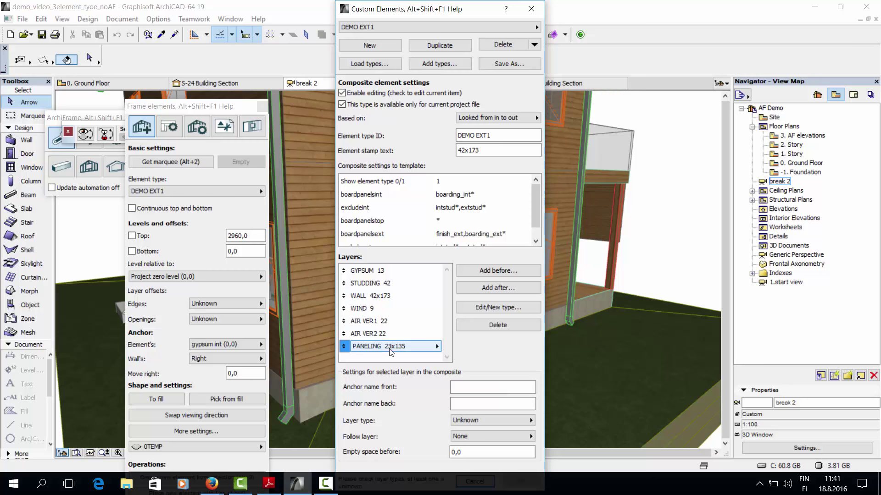
key("Tab")
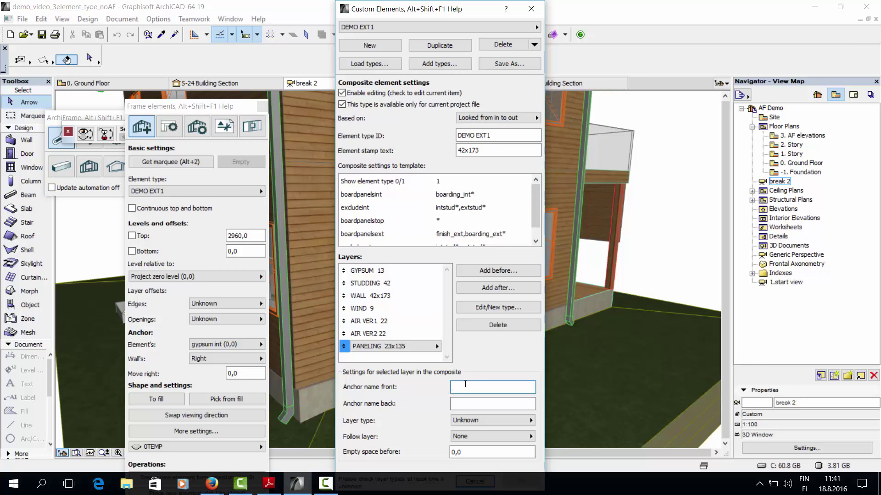
type("cladding in")
type("c")
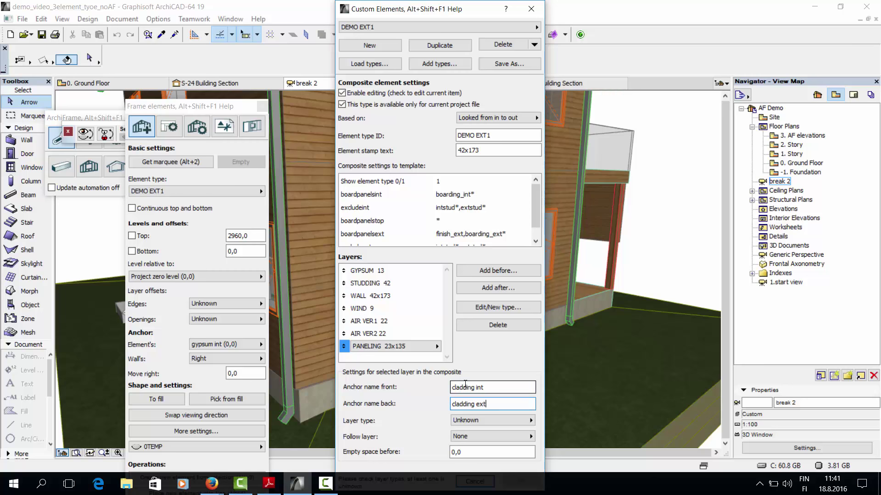
Set the PANELING 23x135 layer type to Finishing exterior and keep its follow layer at None.
key("Tab")
key("alt+Down")
key("f")
key("Return")
key("Tab")
key("alt+Down")
key("Escape")
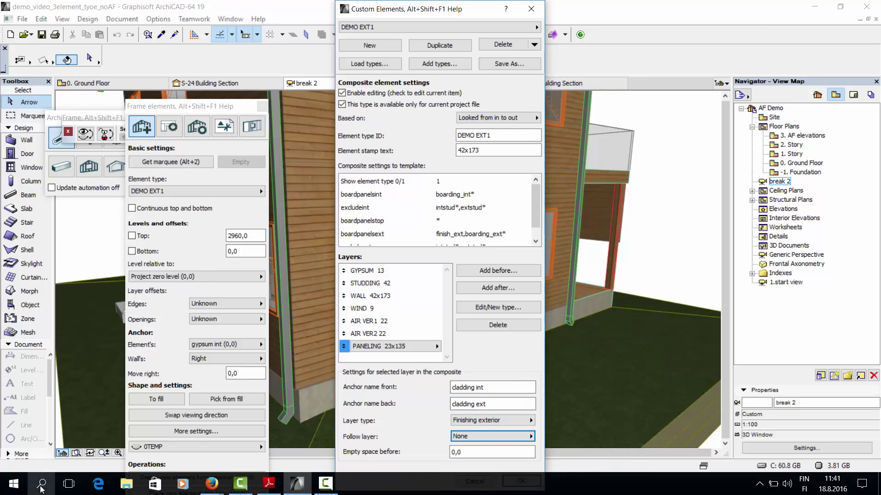
Set the Windows display scaling to 100% in Settings, return to ArchiCAD and accept the DEMO EXT1 custom element definition.
left_click(43, 484)
type("displ")
key("Return")
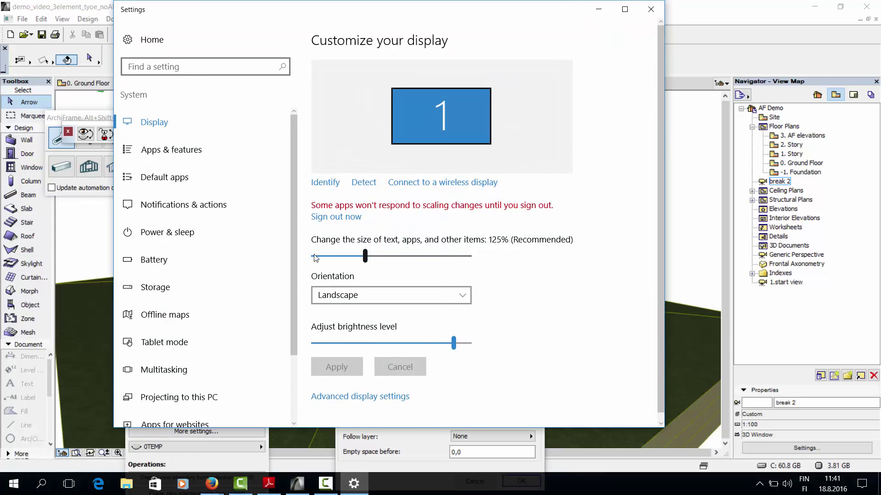
left_click(316, 257)
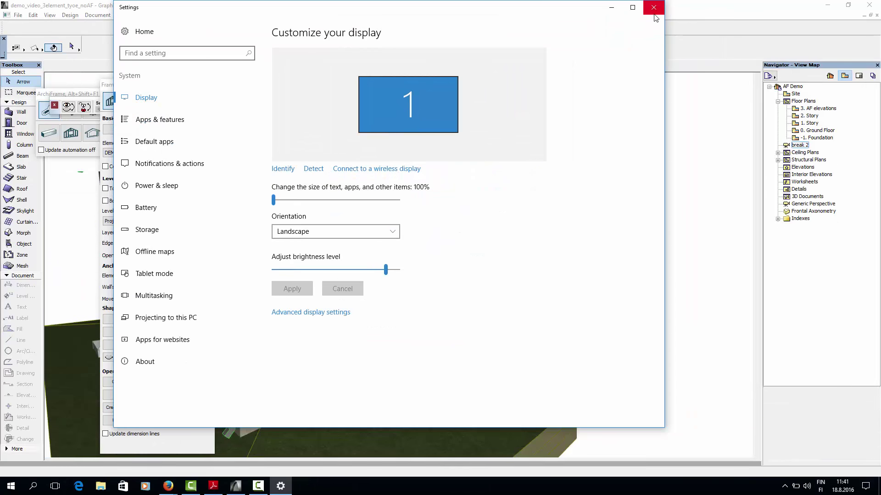
left_click(650, 10)
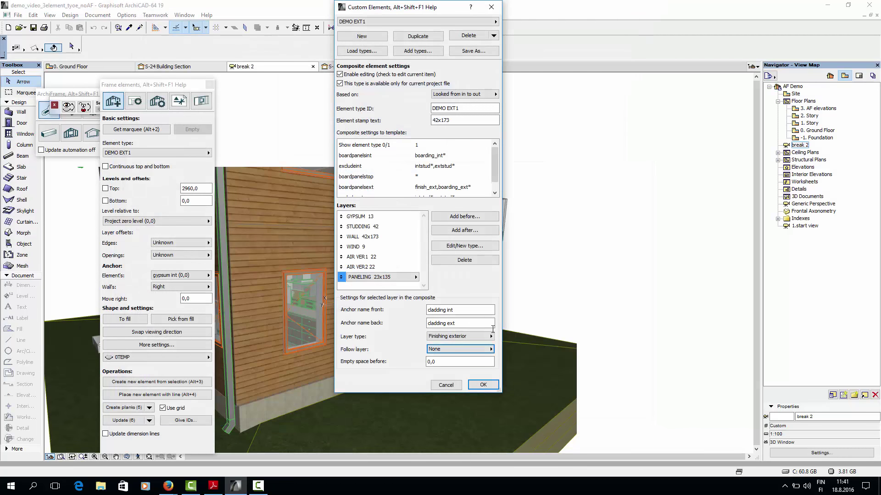
left_click(484, 385)
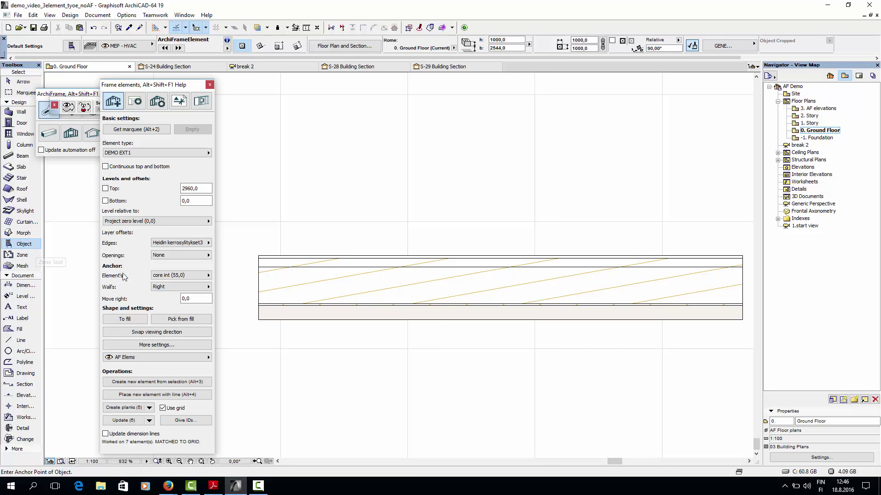
In the object default settings, override the ArchiFrameElement surface with Paint - Cadmium Yellow.
double_click(21, 244)
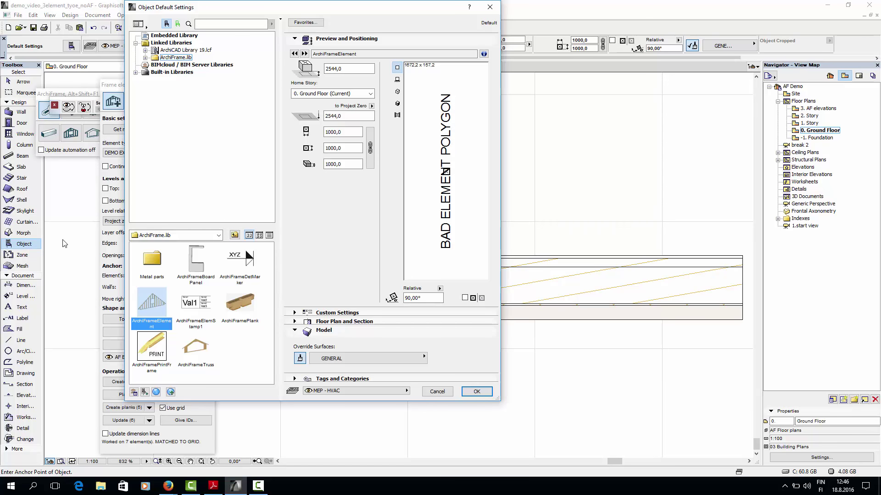
left_click(374, 359)
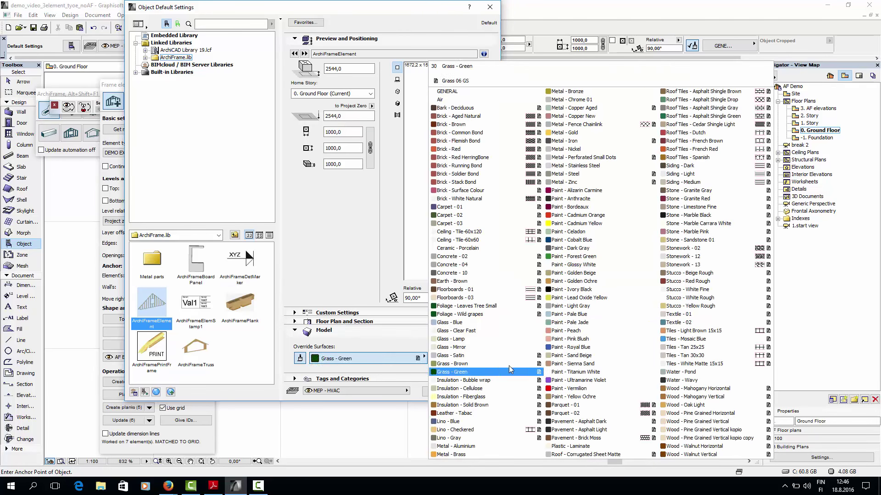
left_click(350, 346)
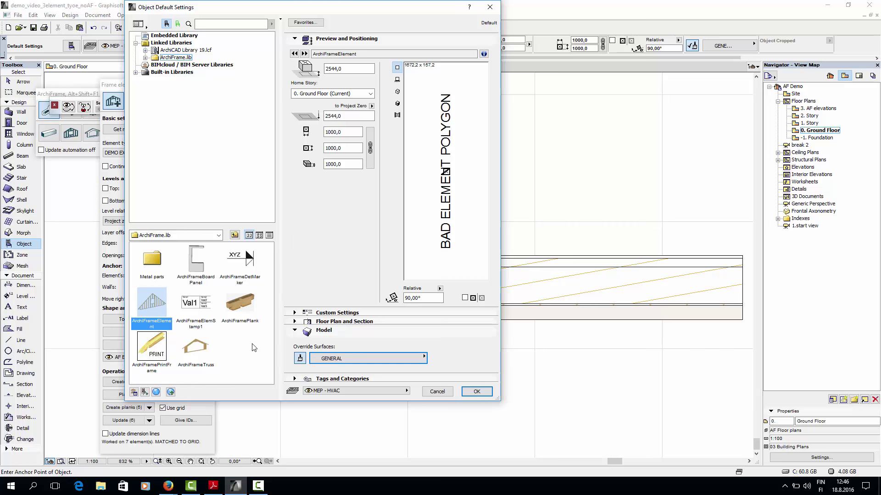
left_click(367, 358)
left_click(589, 225)
Override the surface of the ArchiFramePlank object with Paint - Lead Oxide Yellow.
left_click(225, 312)
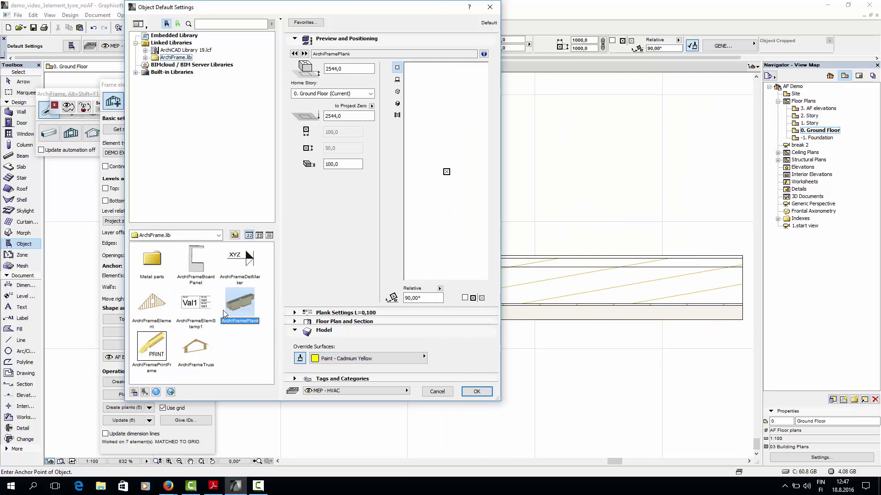
left_click(366, 359)
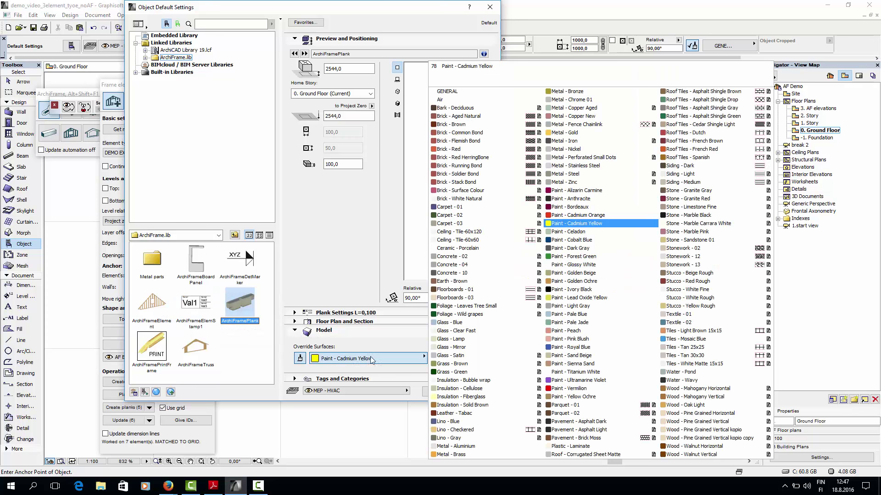
left_click(562, 298)
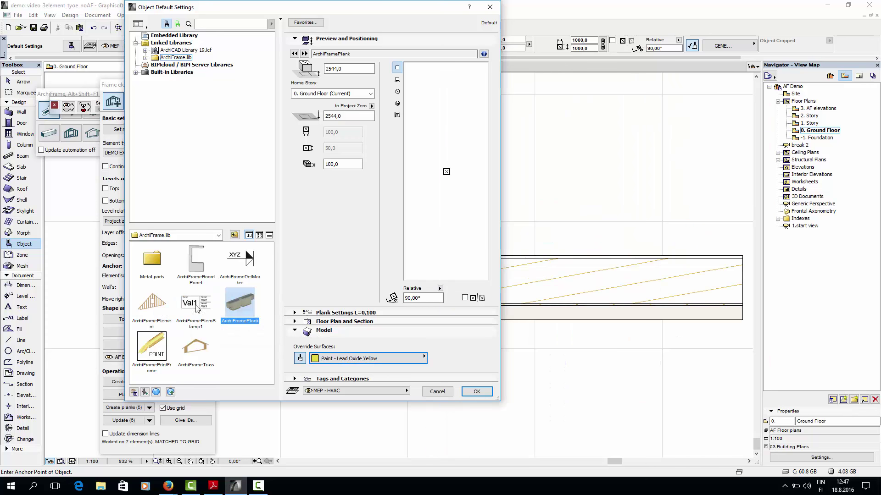
Reselect ArchiFrameElement as the default object, set its surface override to Paint - Cadmium Yellow and accept the settings.
left_click(151, 305)
left_click(367, 359)
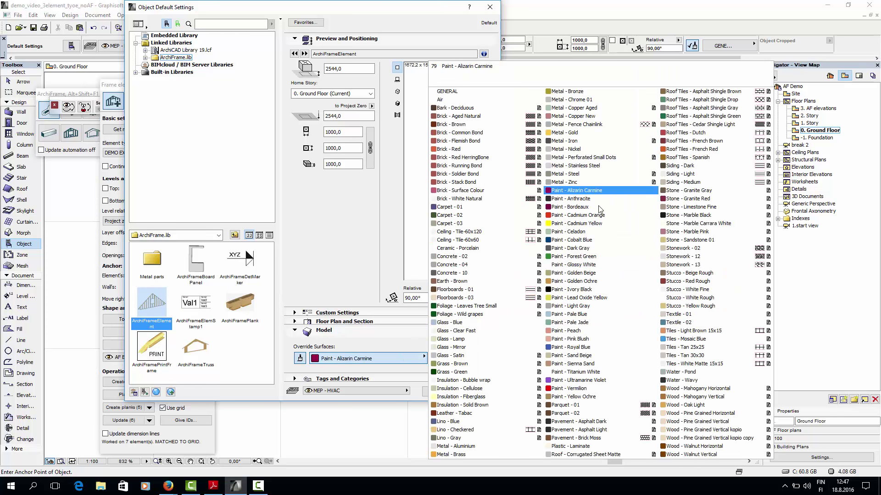
left_click(590, 227)
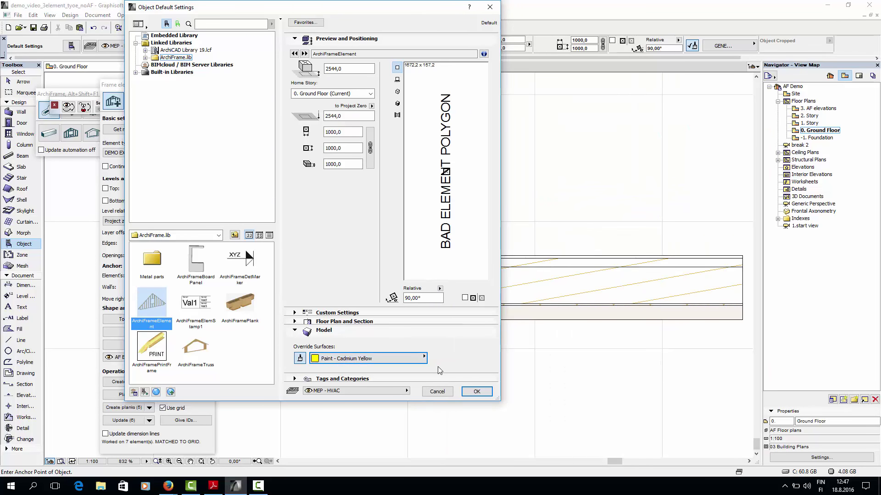
left_click(476, 391)
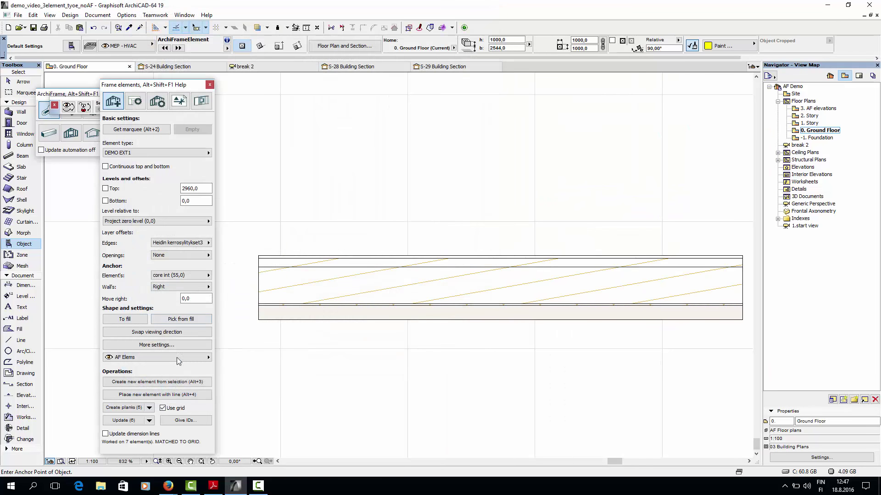
Place a new DEMO EXT1 element by line along the core's interior edge, right end to left, anchored at core int (55,0).
left_click(158, 395)
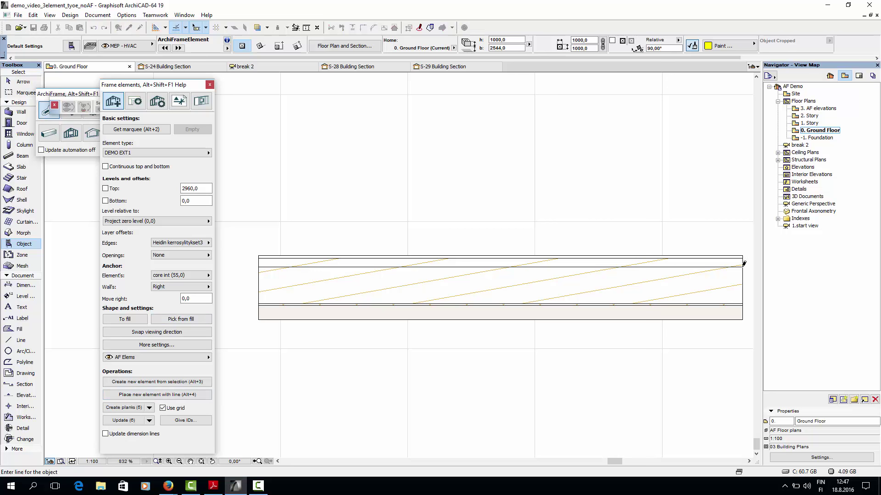
left_click(198, 275)
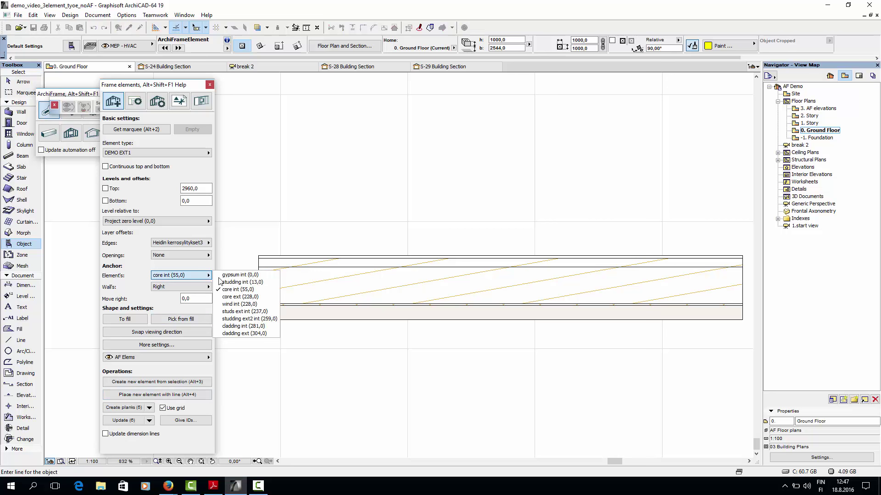
left_click(237, 290)
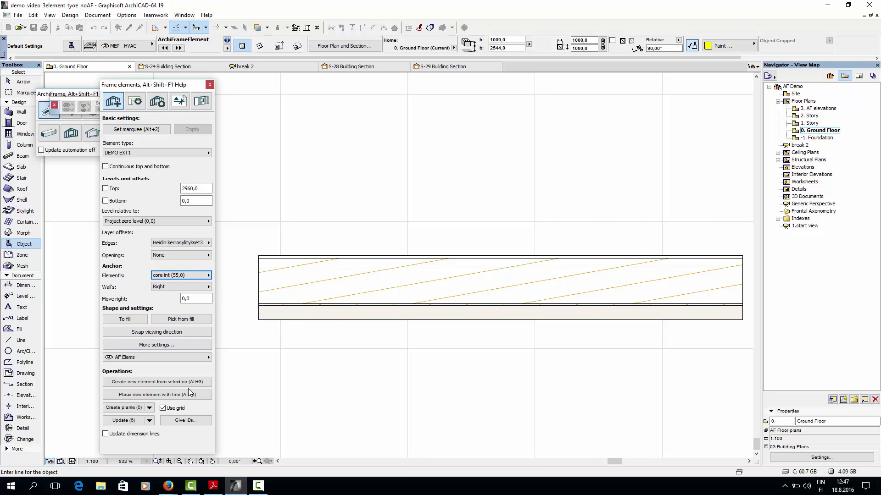
left_click(742, 267)
left_click(259, 267)
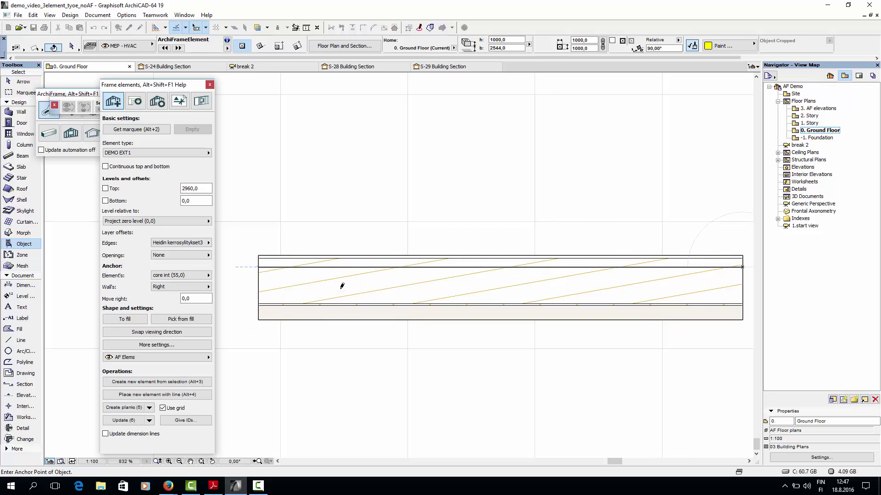
Create the planks for the placed DEMO EXT1 element, clear the selection and select the framed wall on the plan.
left_click(132, 408)
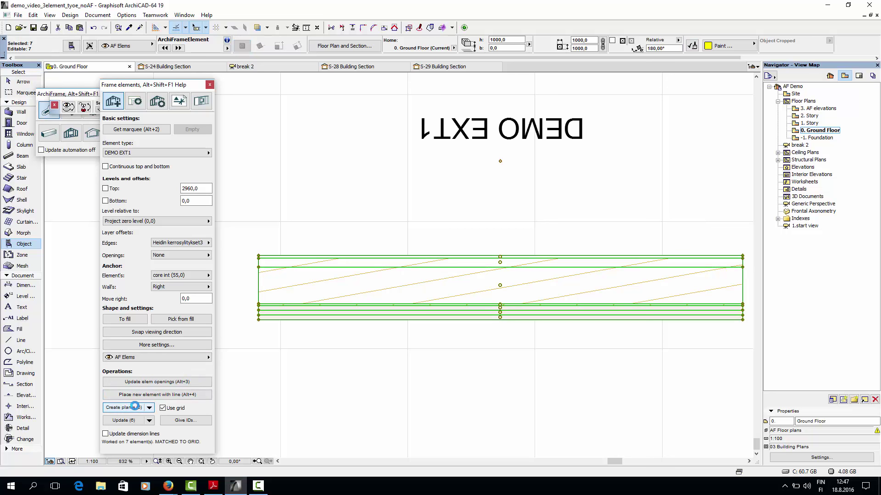
key("Escape")
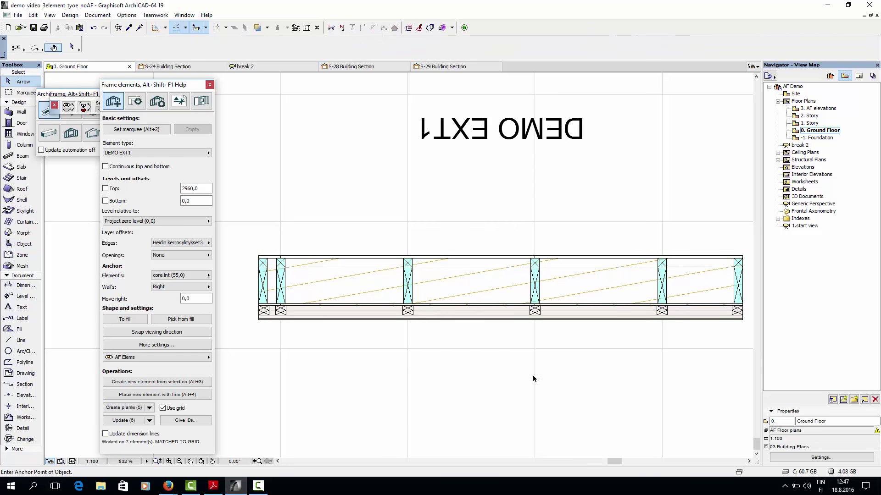
left_click_drag(638, 393, 485, 235)
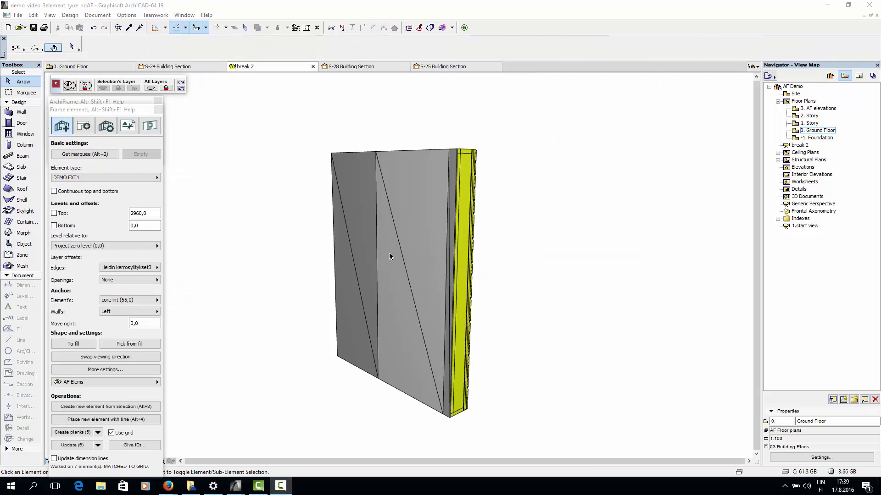
Hide the AF Board layer of the interior board panels in the 3D view.
middle_click_drag(392, 254, 364, 262, "shift")
left_click(363, 263)
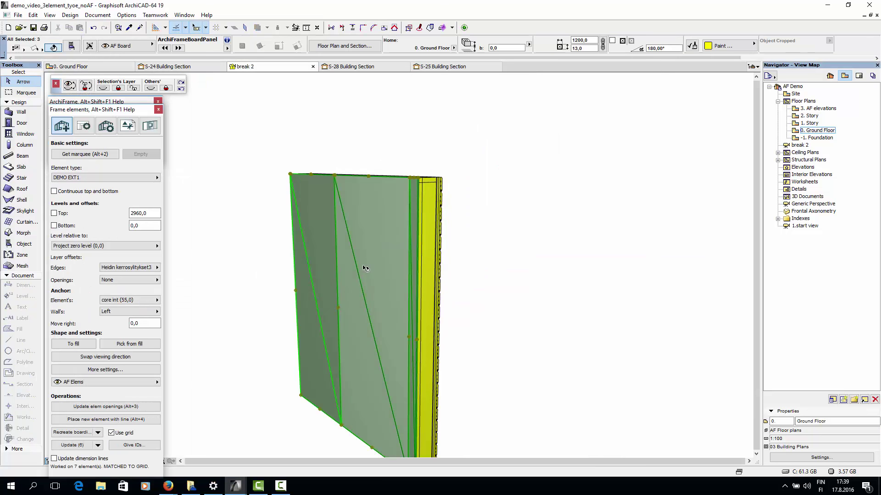
left_click(105, 89)
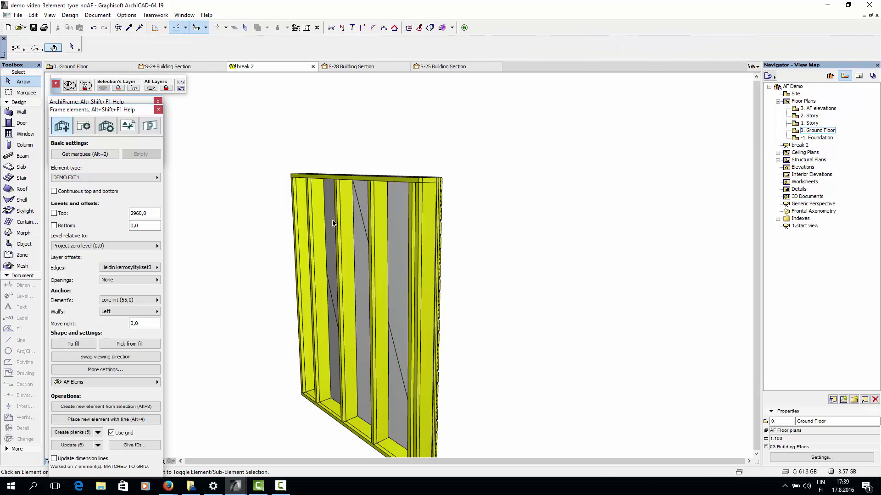
Examine the wall's plank layers in 3D by selecting the core framing, the board behind it and the outer studs at the top corner.
scroll(375, 257, "up", 3)
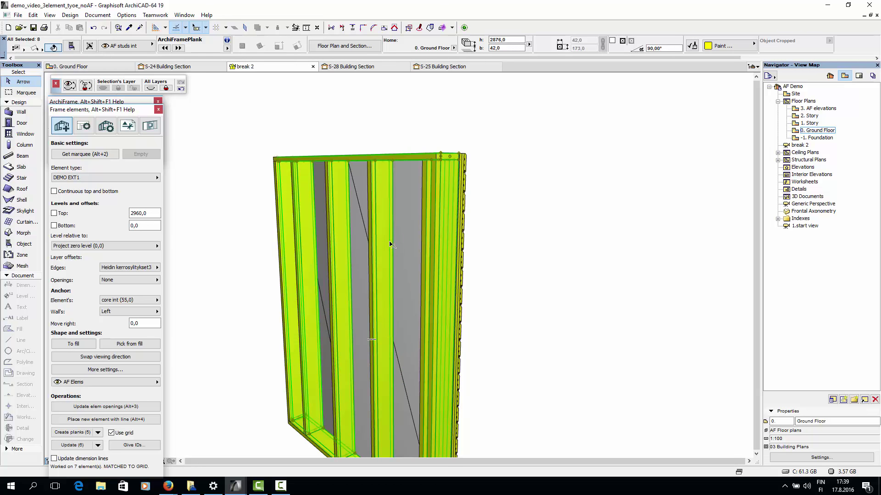
middle_click_drag(419, 312, 354, 244, "shift")
left_click(351, 255)
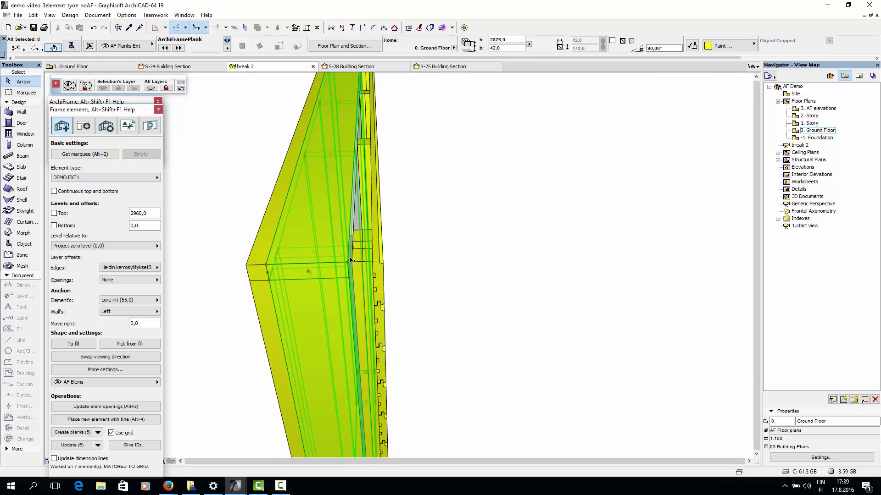
key("Escape")
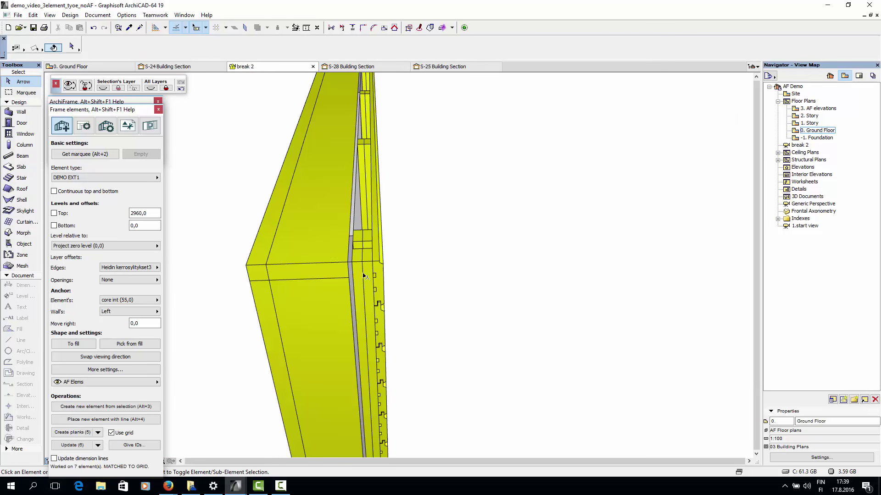
left_click(359, 268)
key("Escape")
left_click(358, 269)
left_click(372, 275)
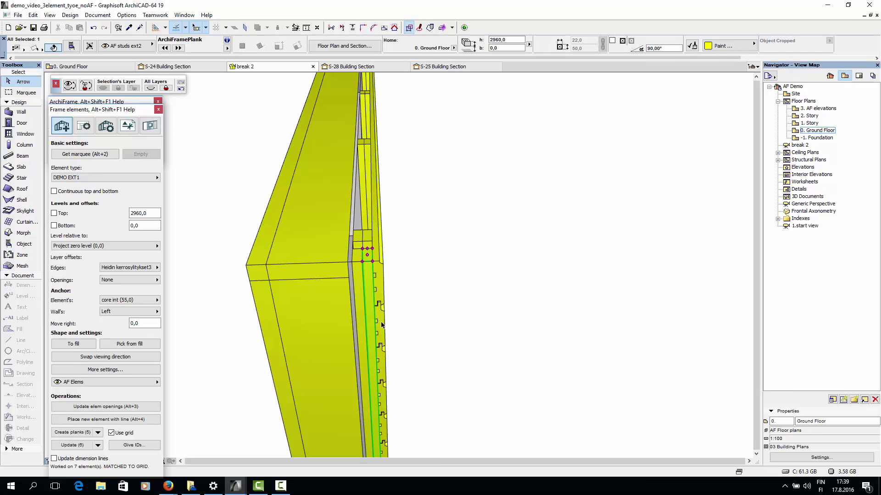
Inspect the cladding board panel on the wall's exterior face in 3D and clear the selection.
scroll(433, 337, "down", 10)
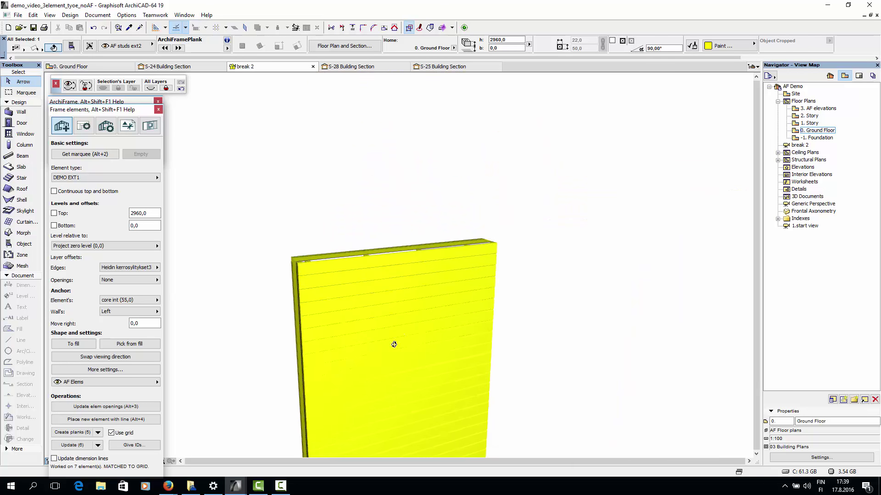
left_click(359, 247)
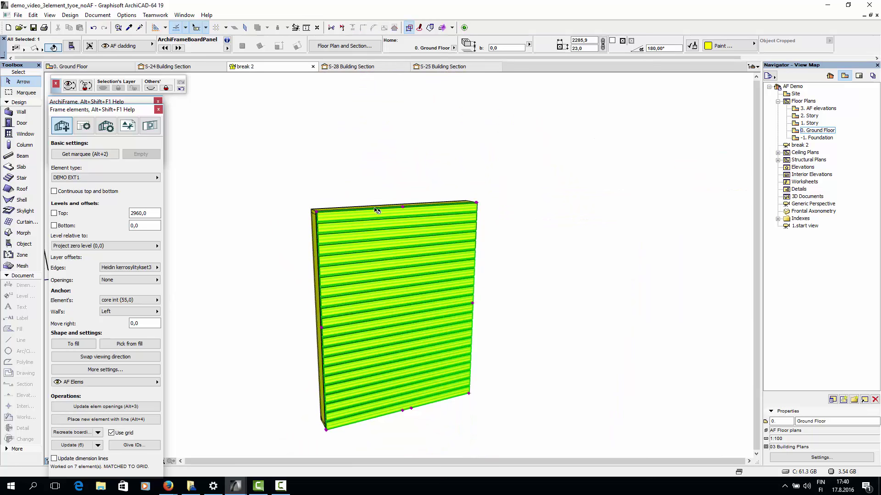
left_click(549, 269)
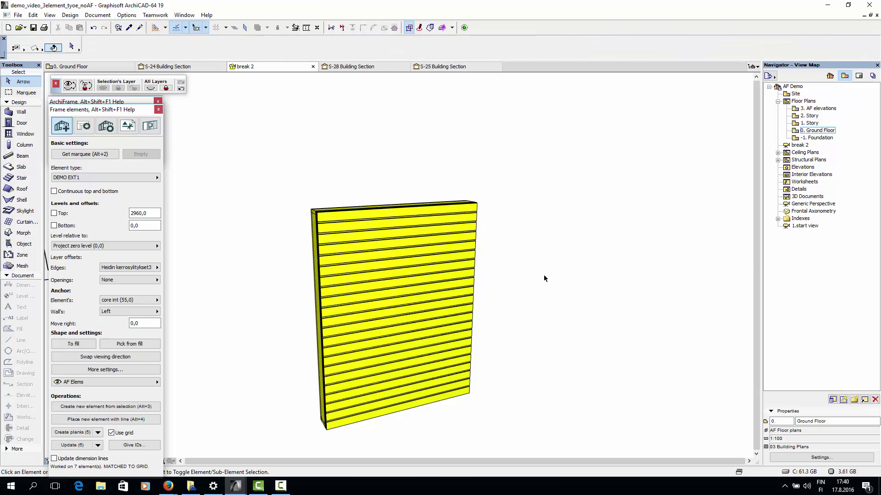